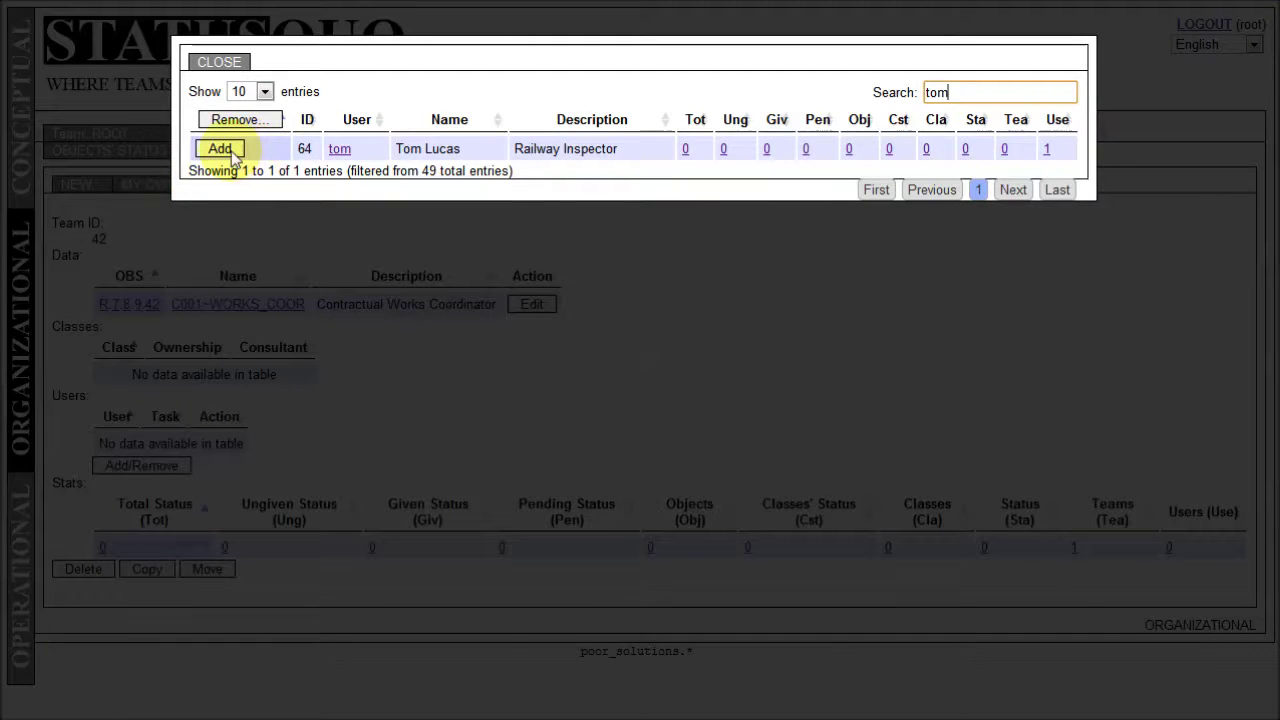
Add the Railway Inspector user to the C001~WORKS_COOR team with the task "Team Leader".
left_click(220, 148)
left_click(614, 386)
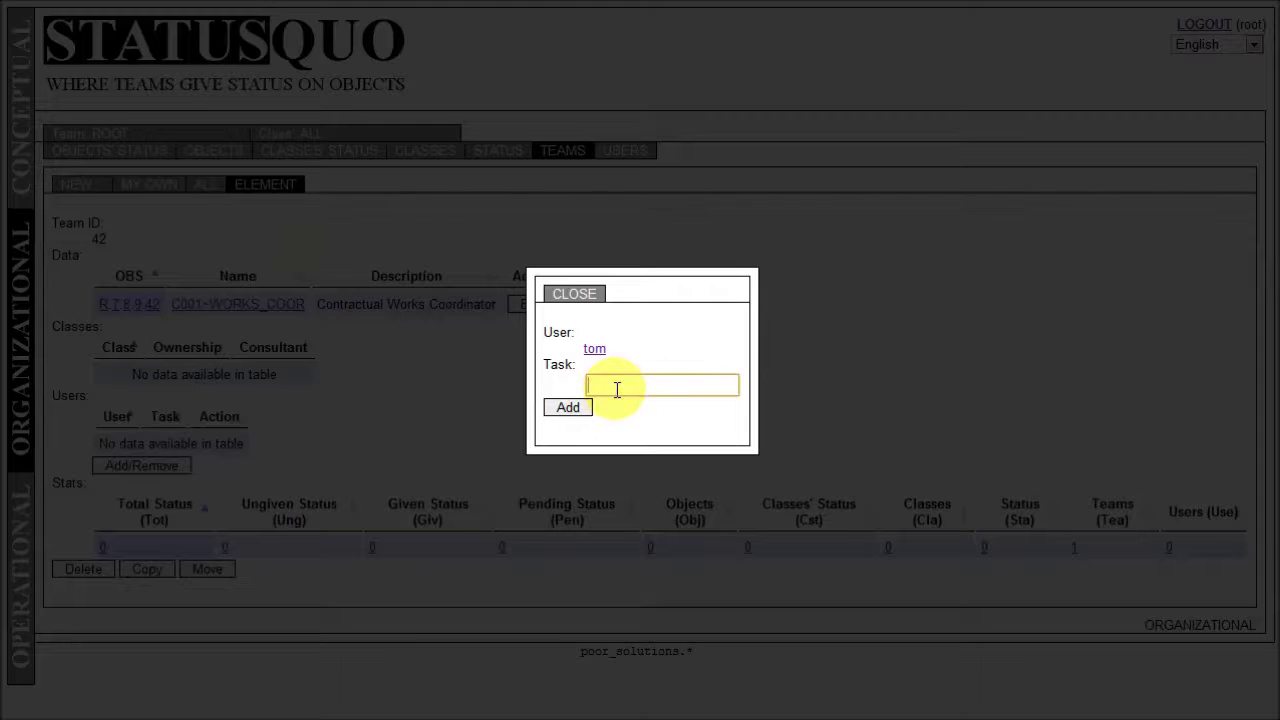
type("Team")
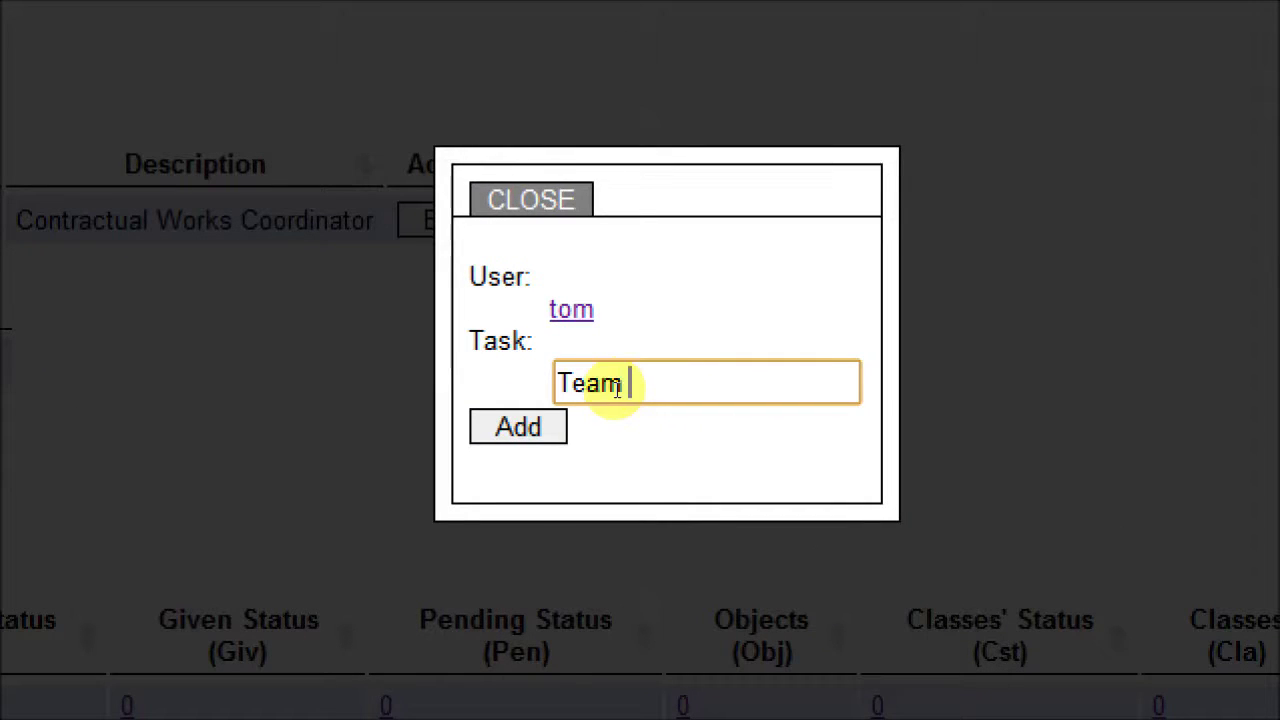
type(" Leader")
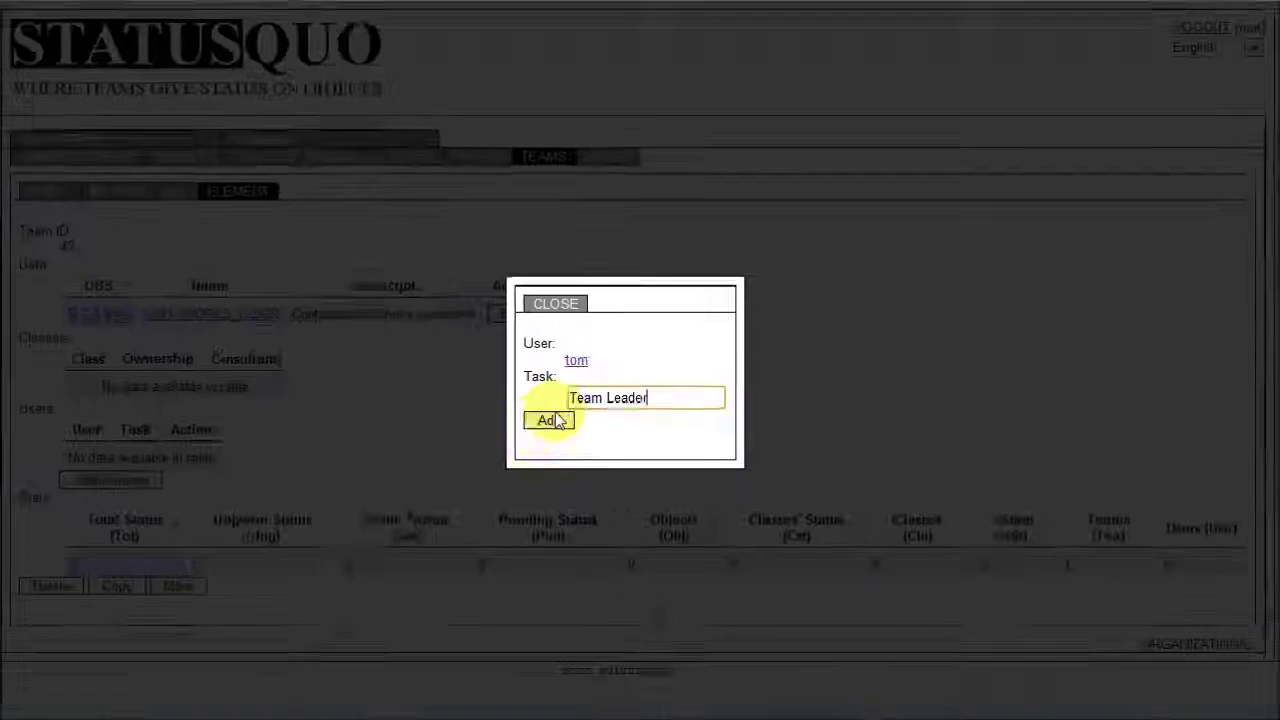
left_click(556, 411)
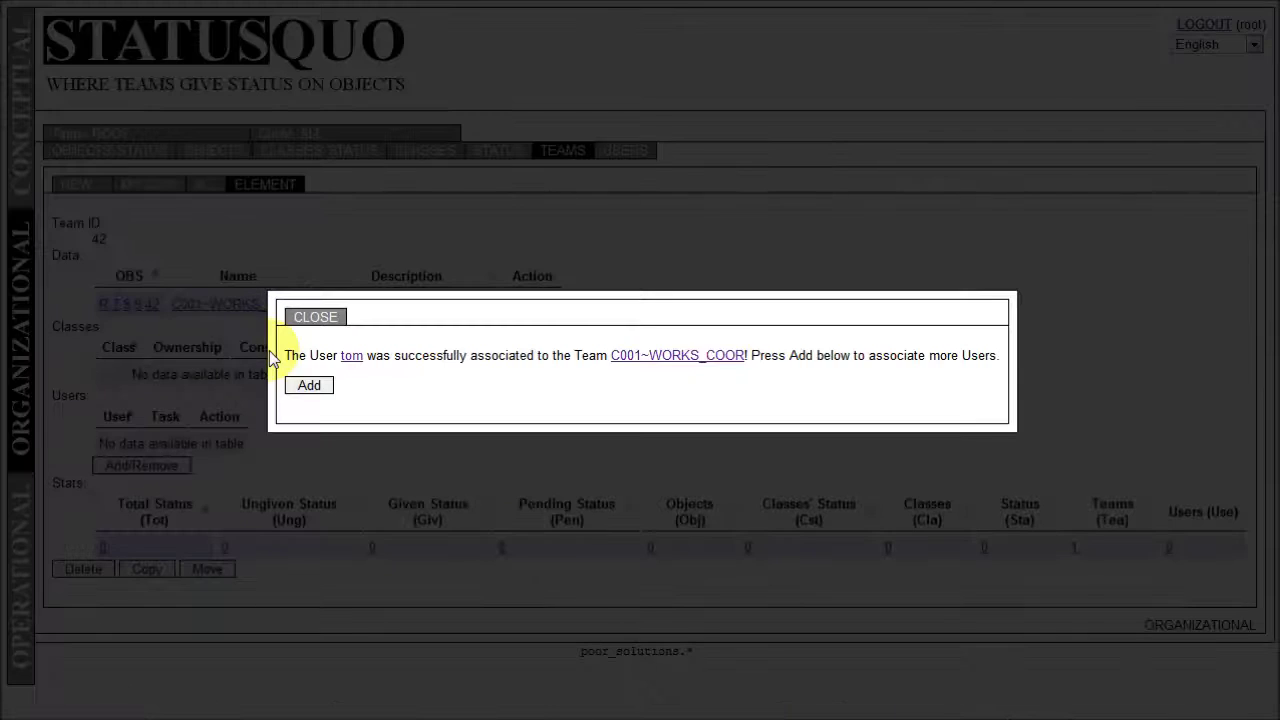
Search the users for "secretary", add the first one listed with the task "Secretary", and return to the C001~WORKS_COOR team details.
left_click(349, 420)
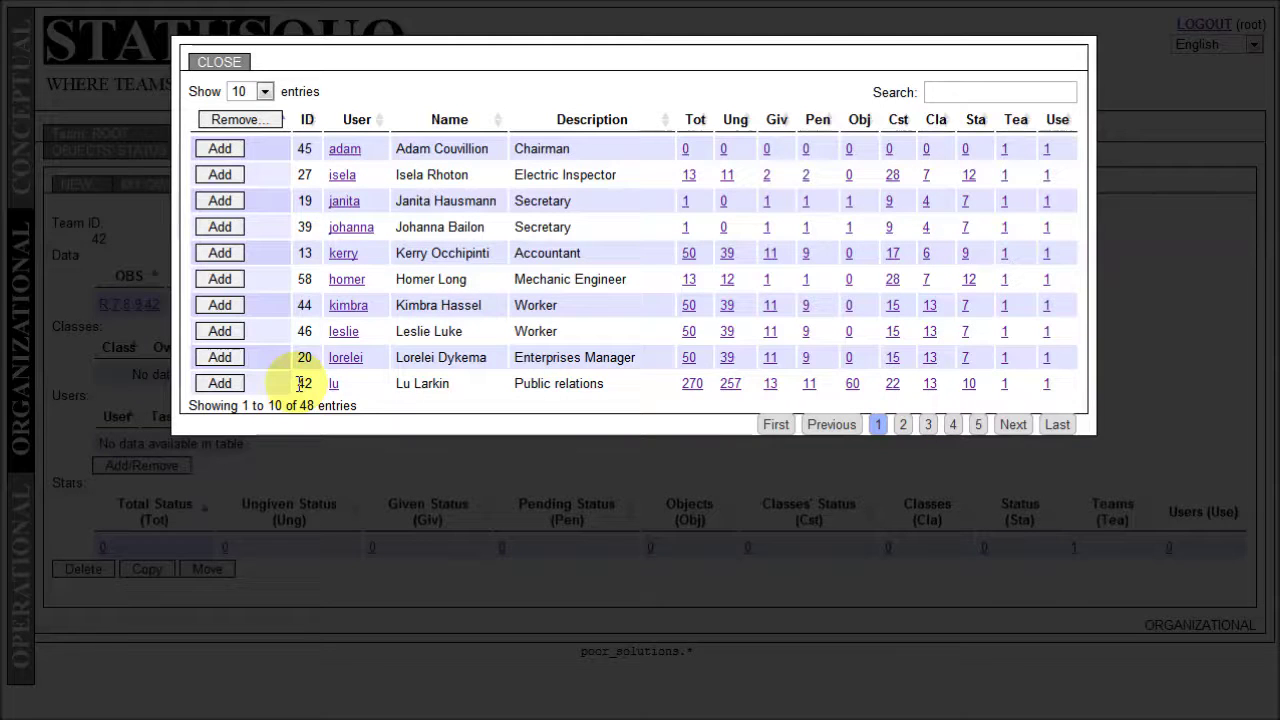
left_click(938, 91)
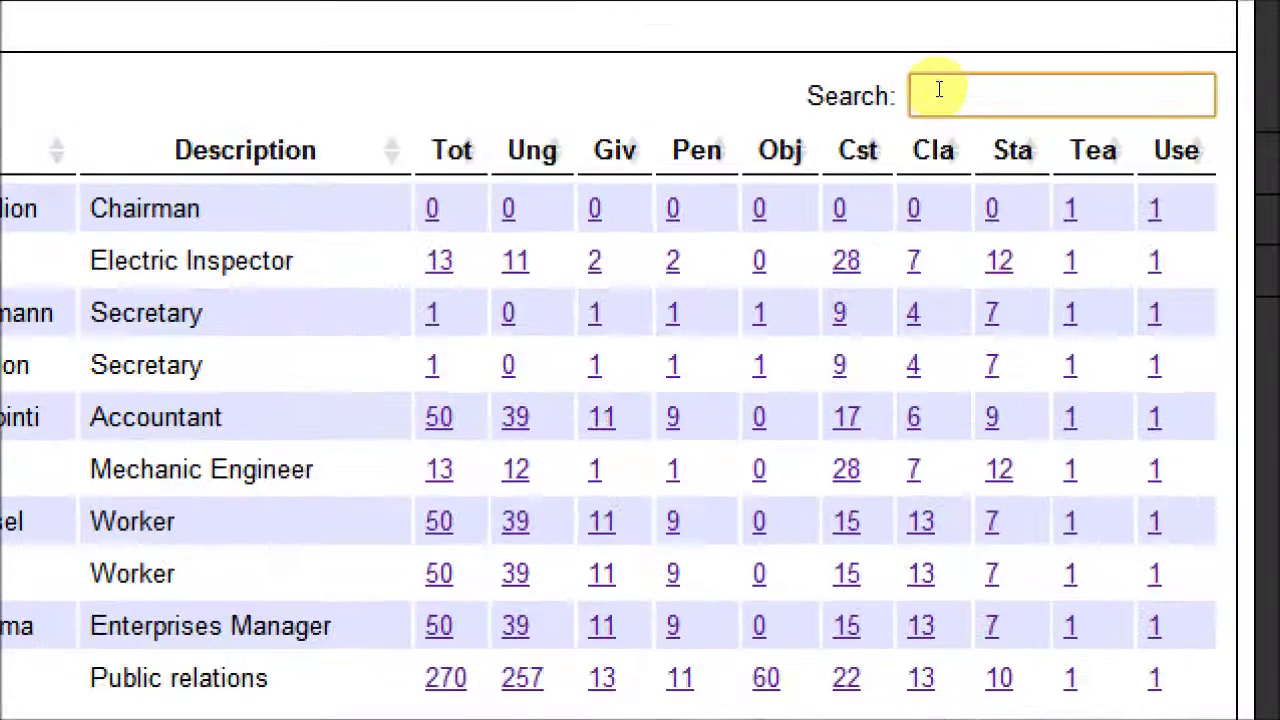
type("secret")
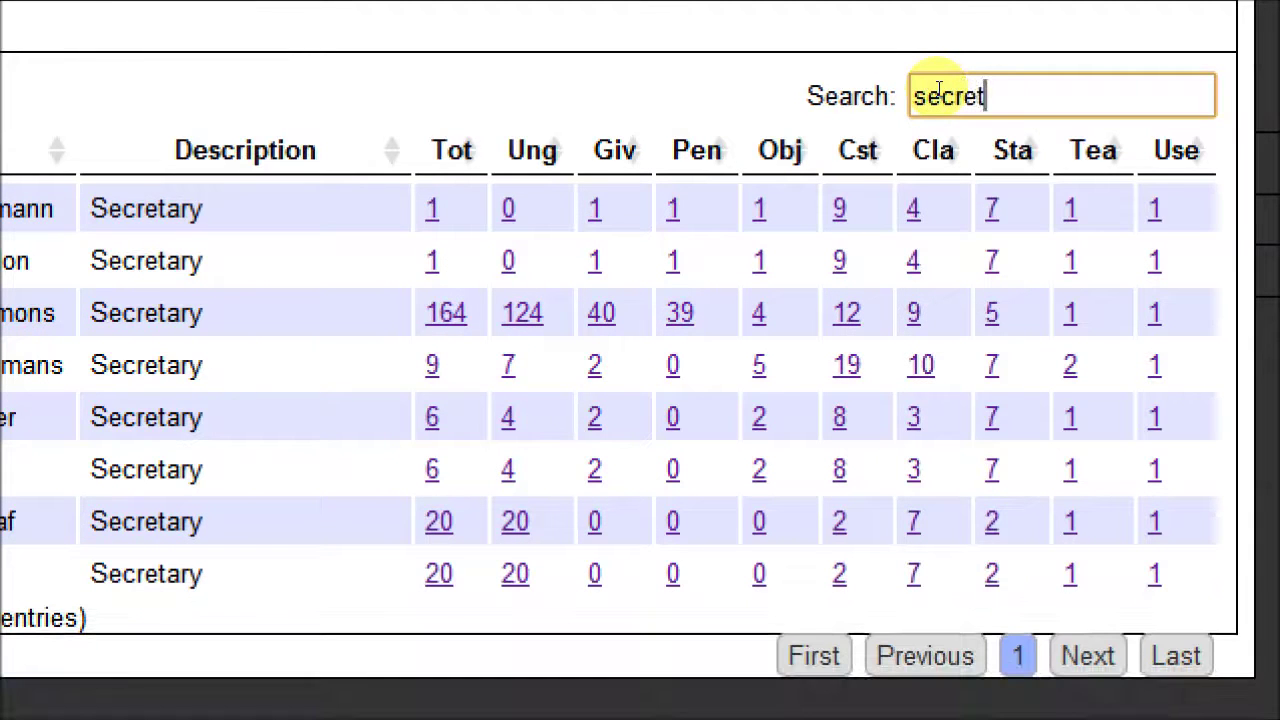
type("ary")
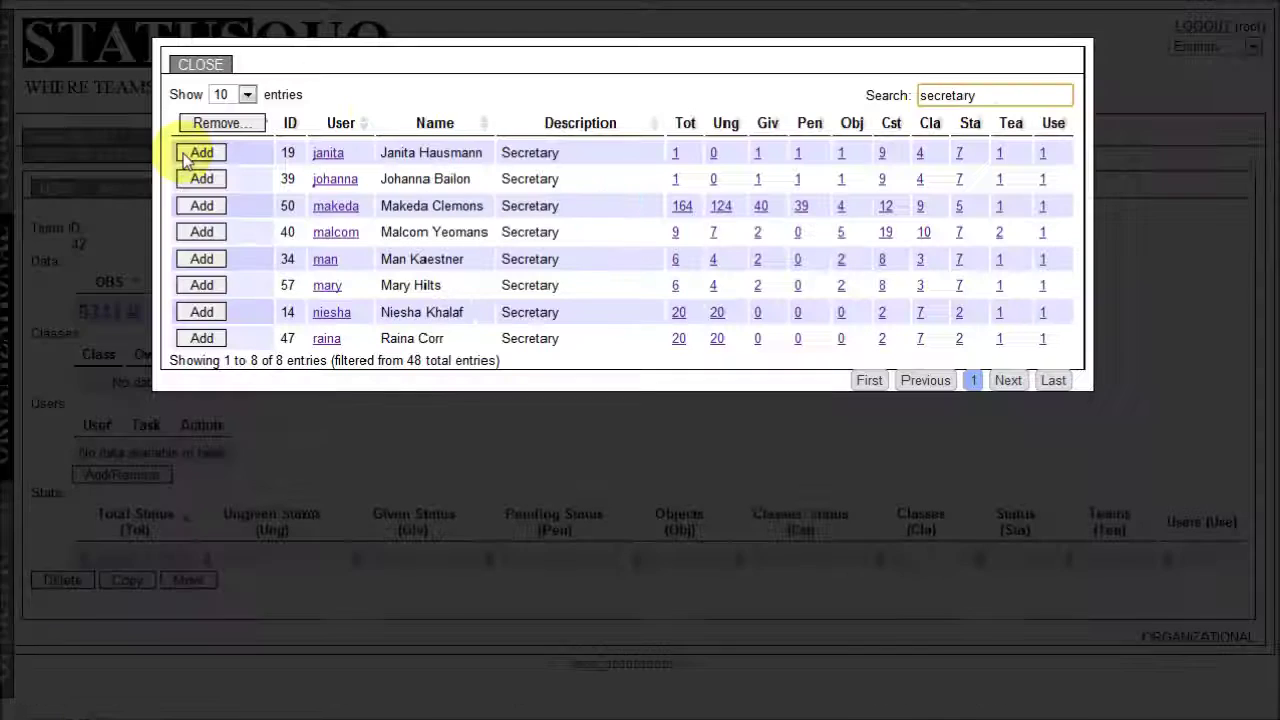
left_click(105, 174)
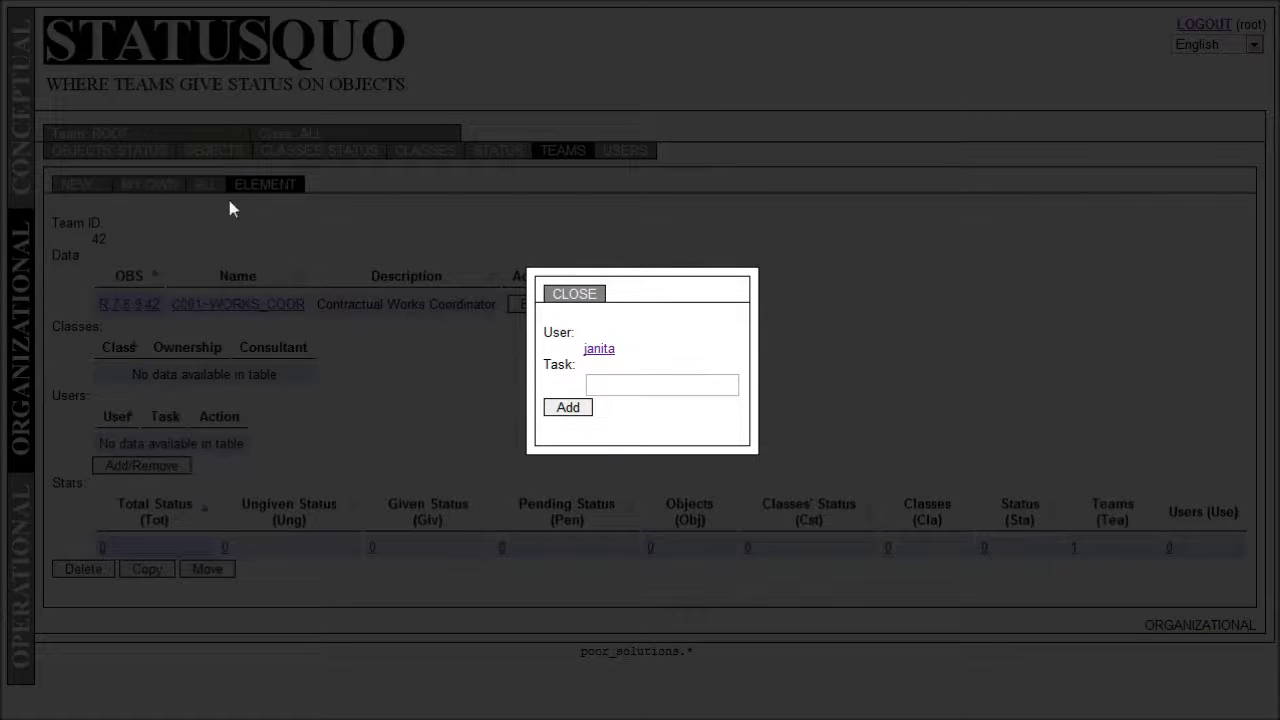
left_click(604, 388)
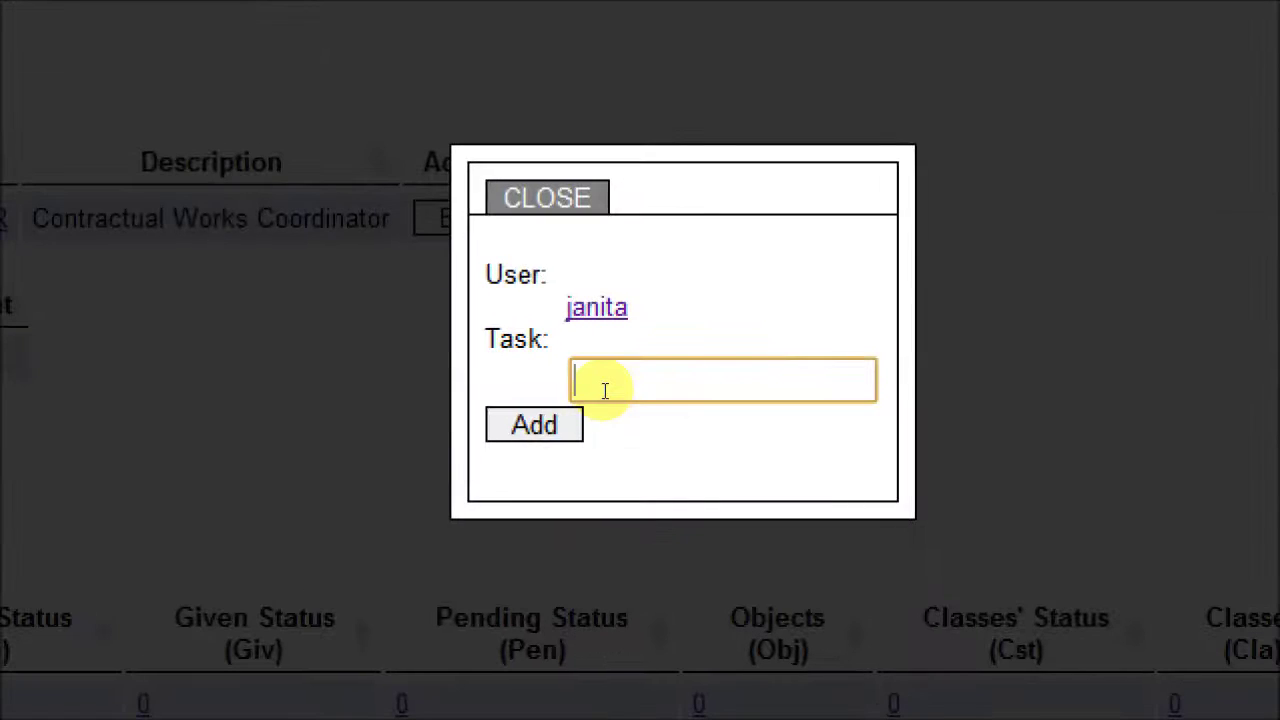
type("Secretary")
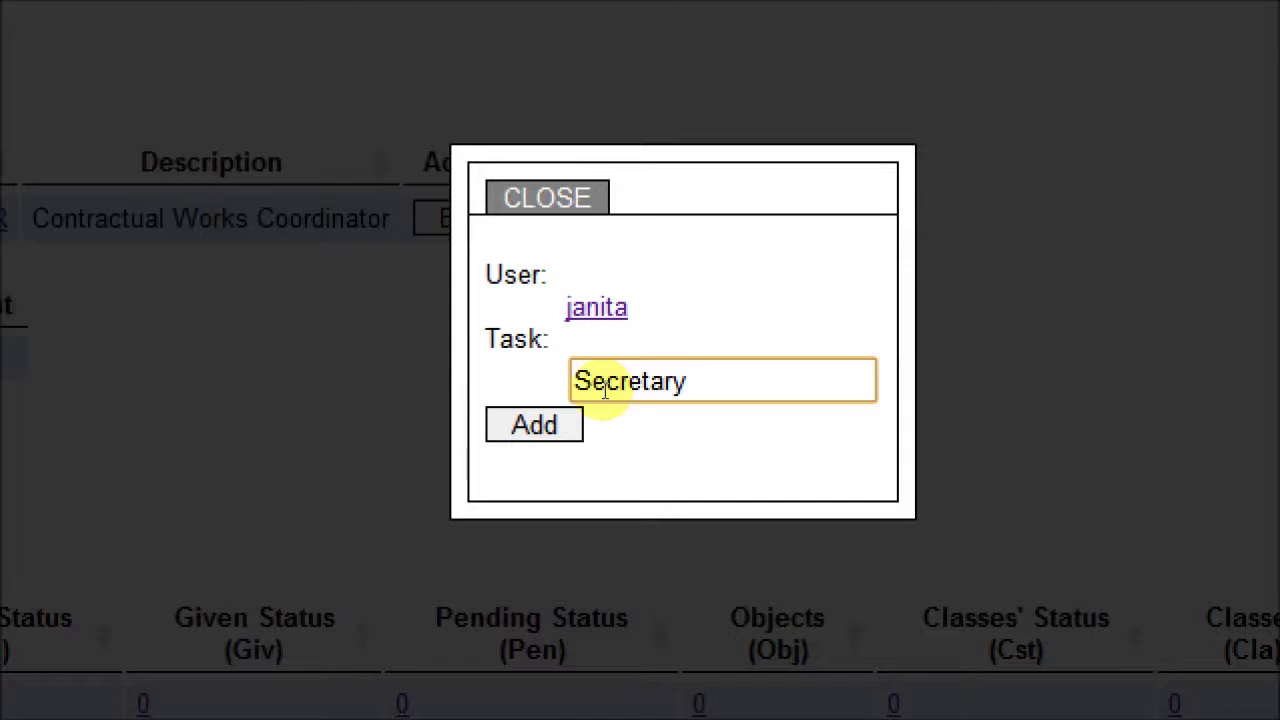
left_click(534, 425)
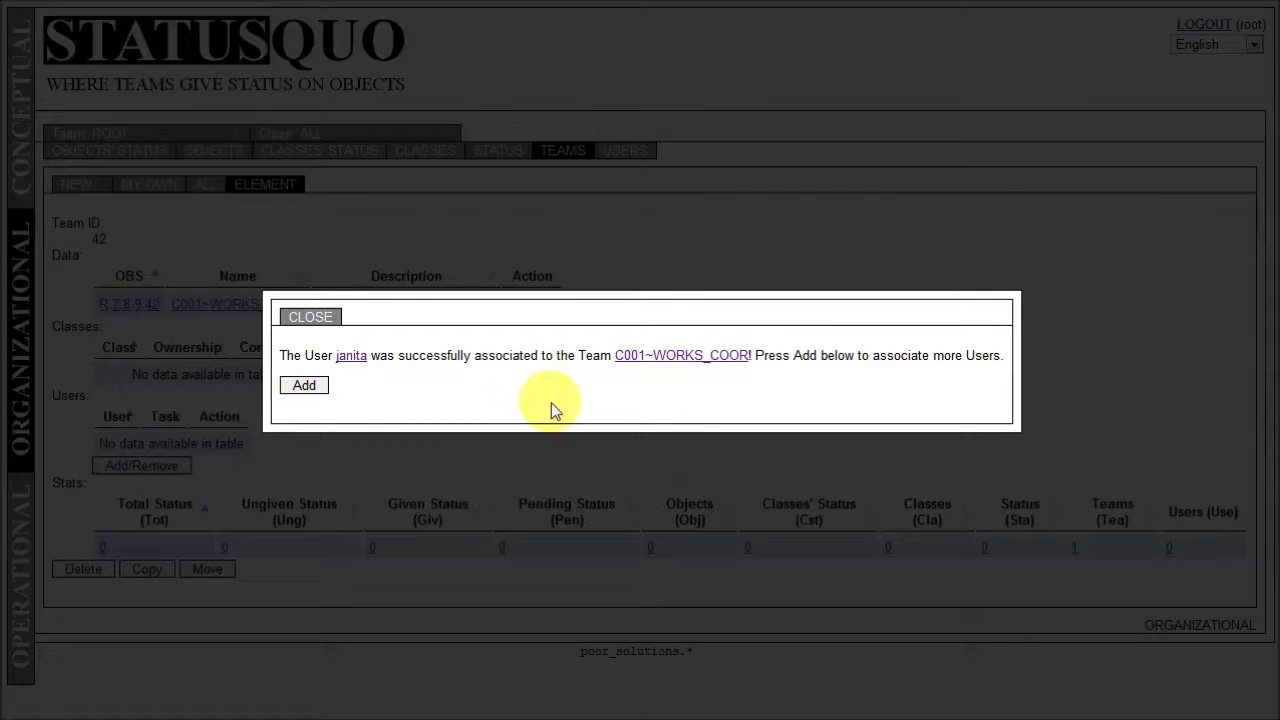
left_click(670, 355)
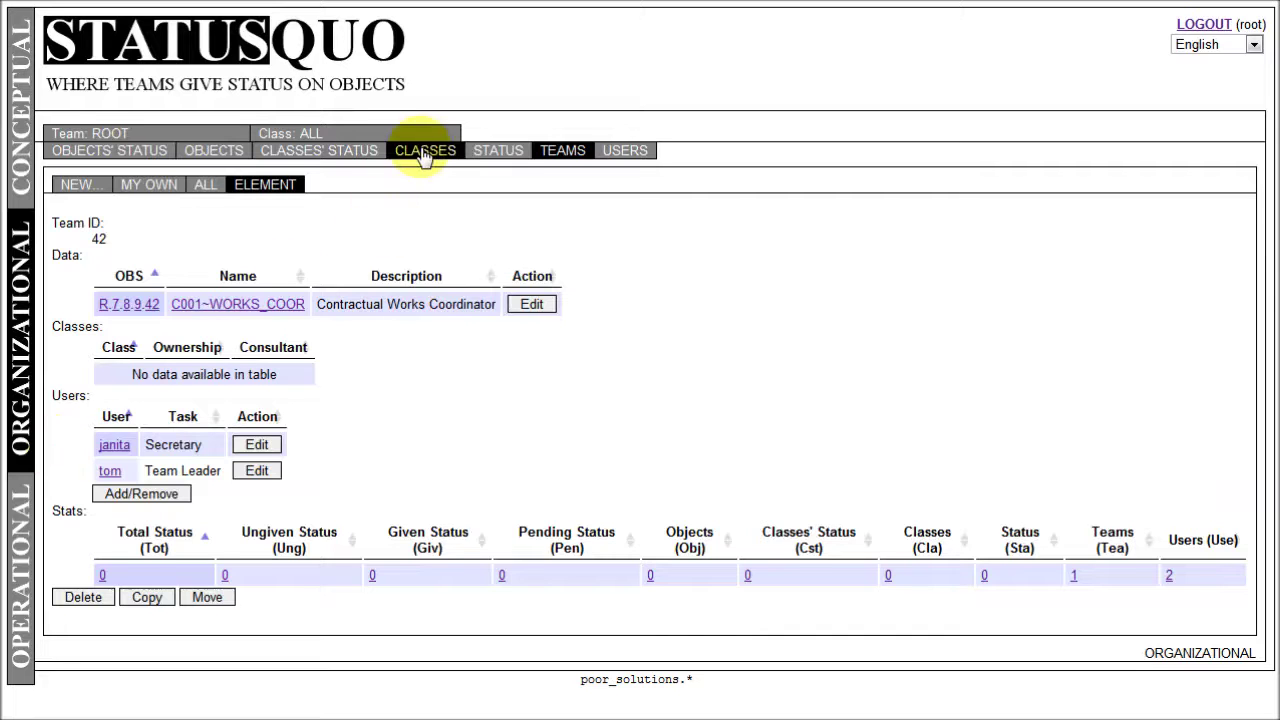
Open the team selection for the class C001~RAIL_TRACK and filter the teams by "work".
left_click(424, 152)
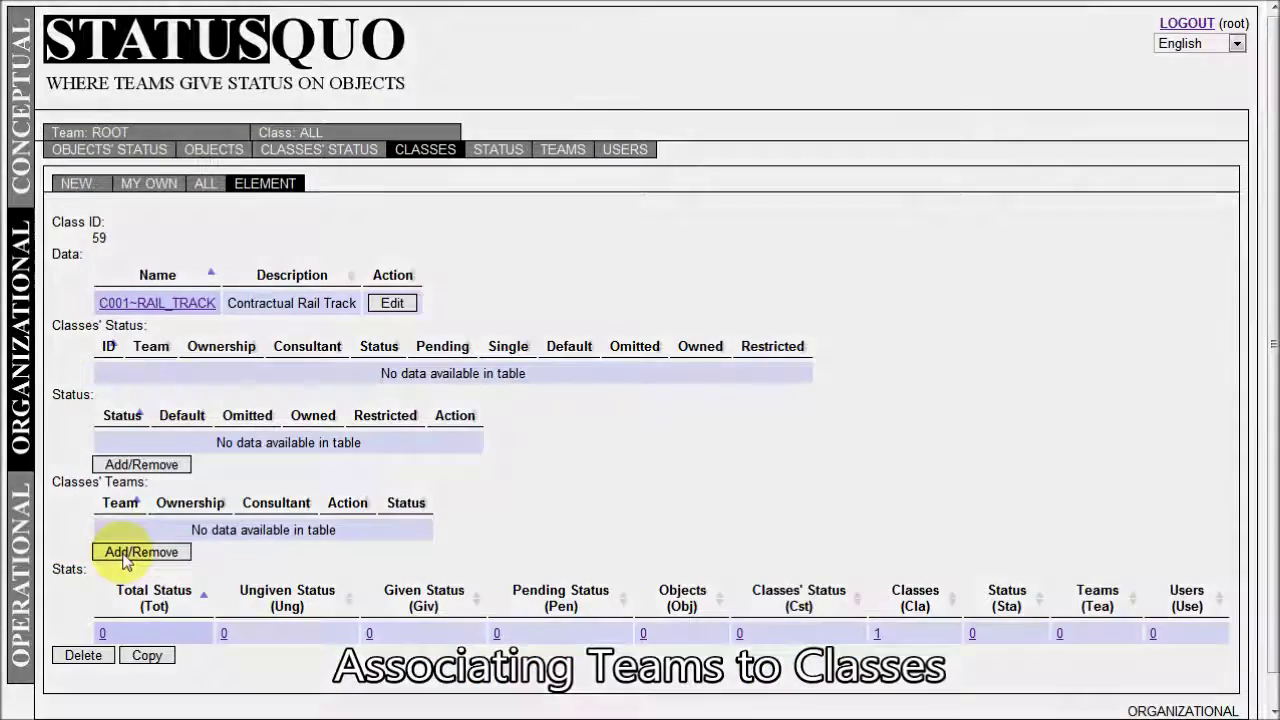
left_click(141, 552)
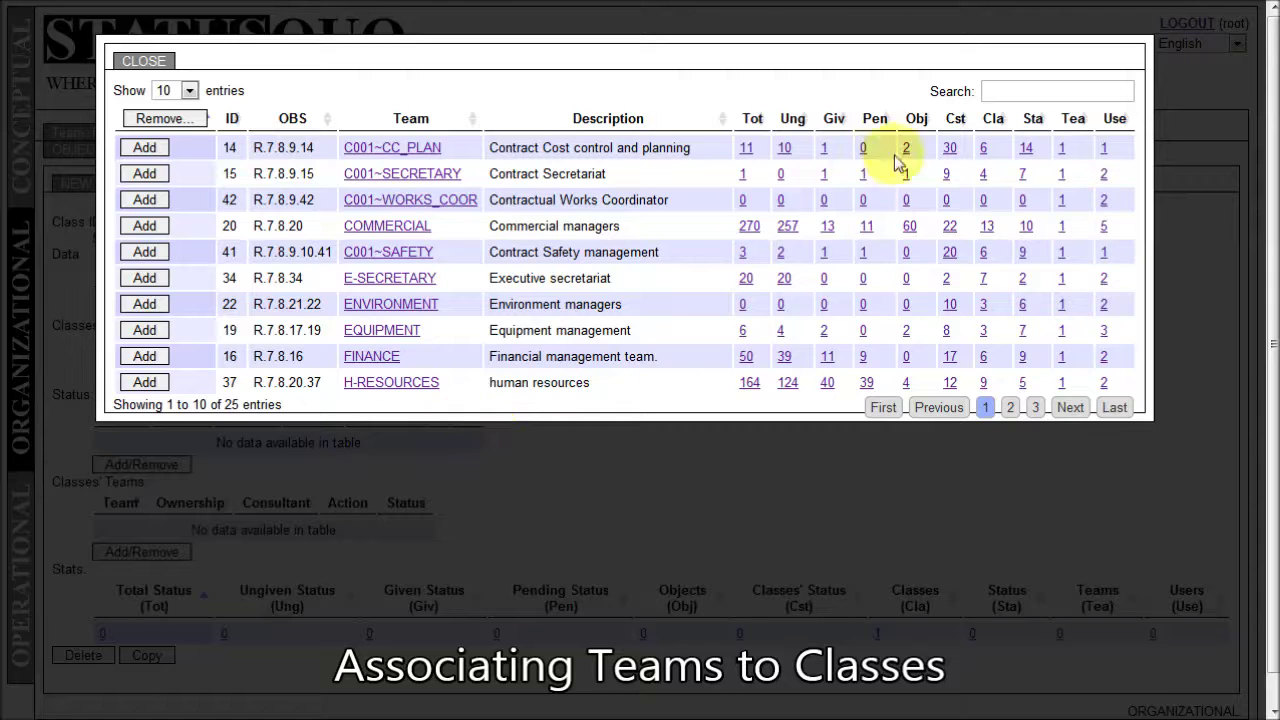
left_click(1005, 91)
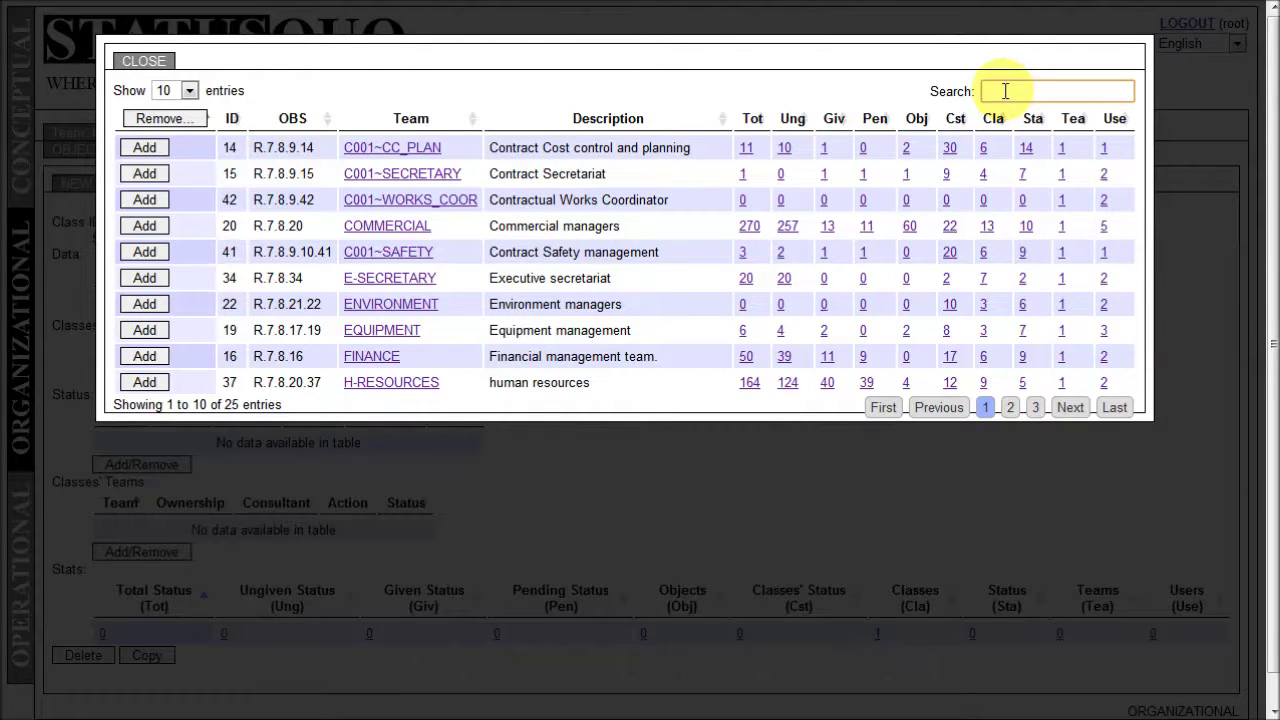
type("c001~")
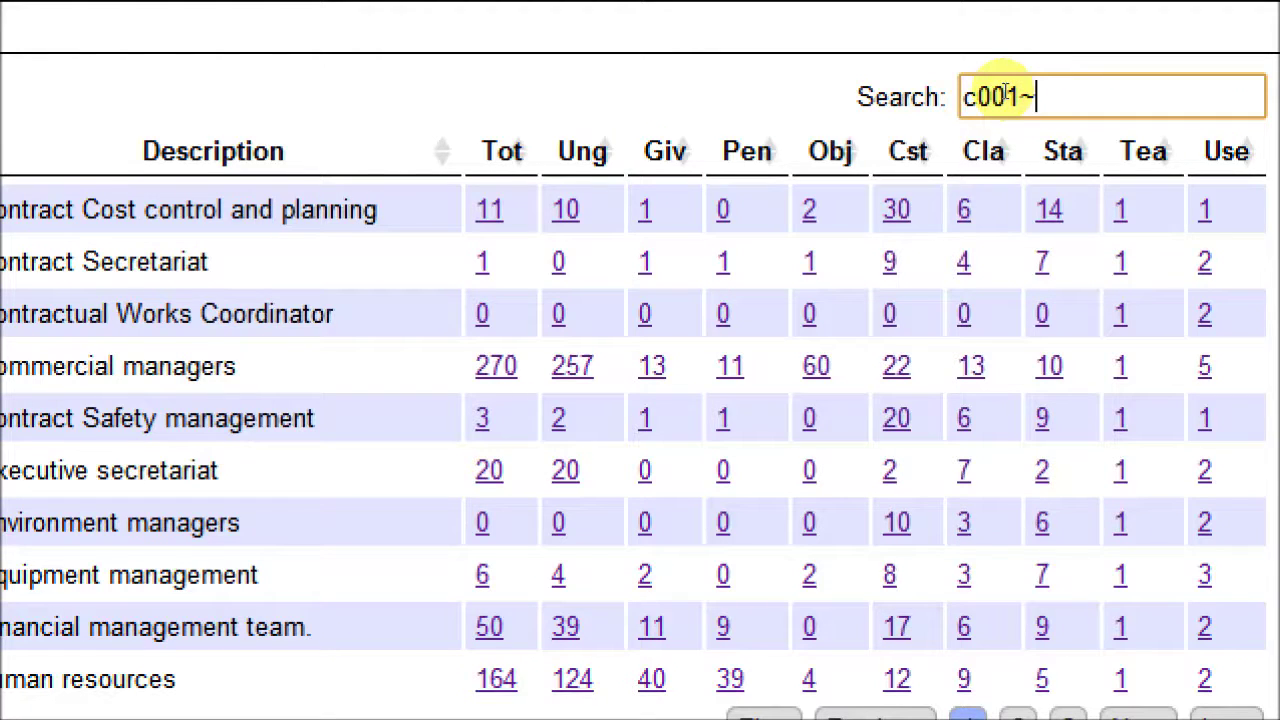
key("BackSpace")
key("BackSpace")
key("BackSpace")
type("work")
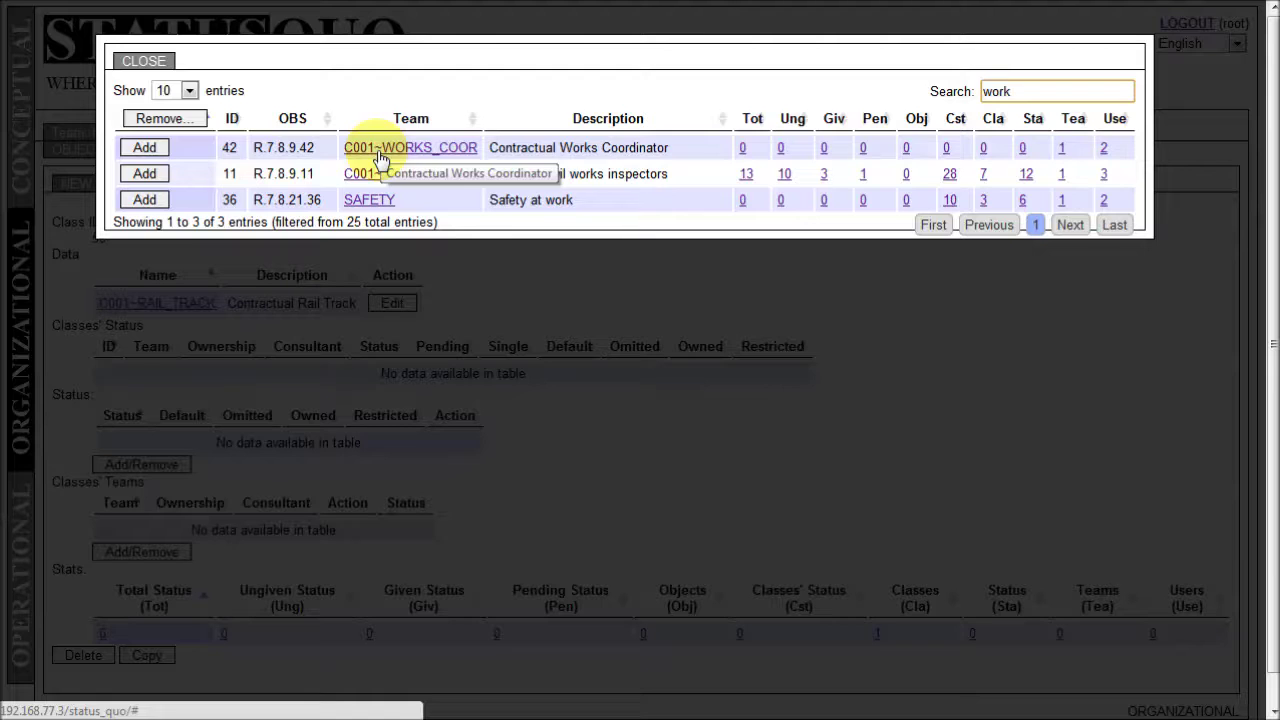
Associate the team C001~WORKS_COOR with the class, setting Ownership to Yes.
left_click(144, 147)
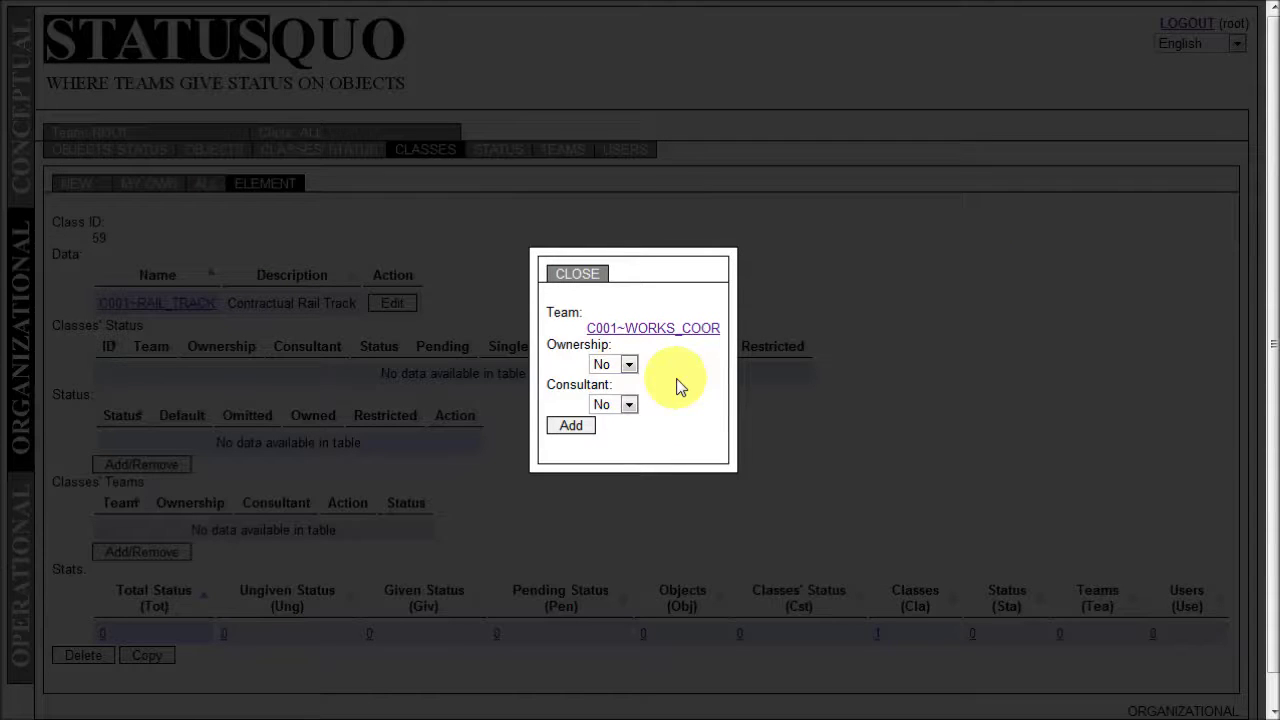
left_click(630, 363)
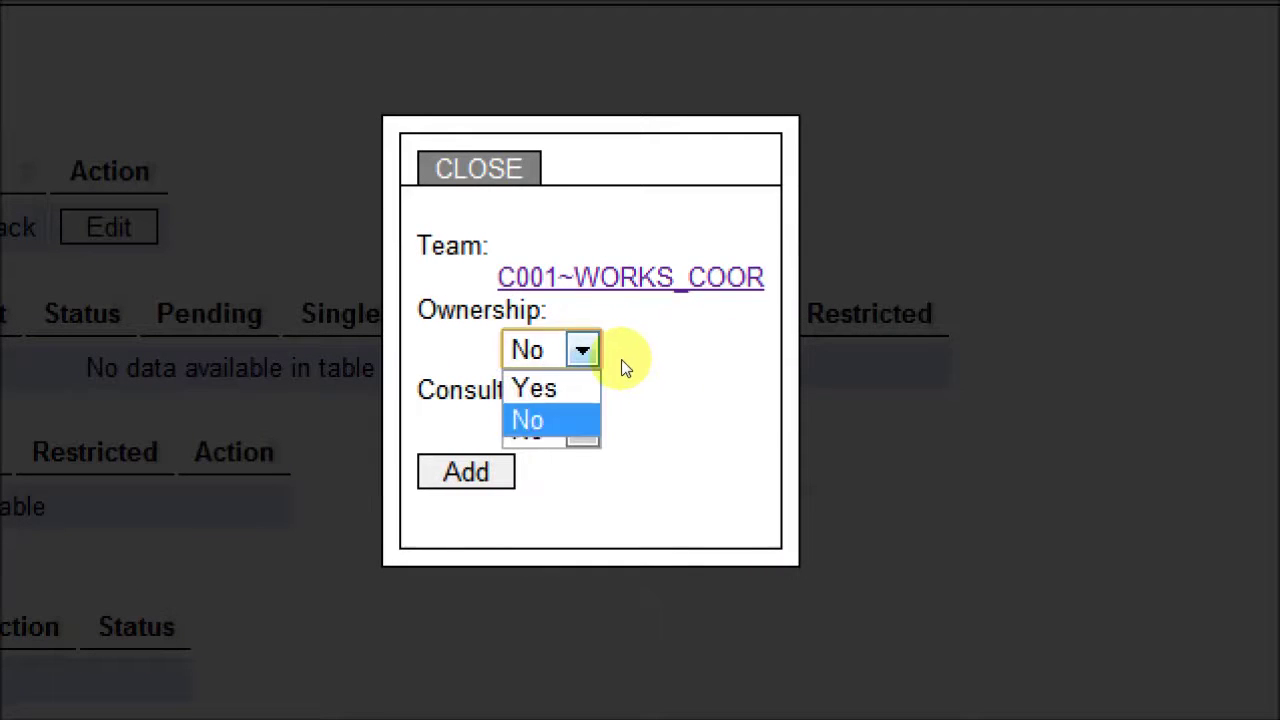
left_click(607, 385)
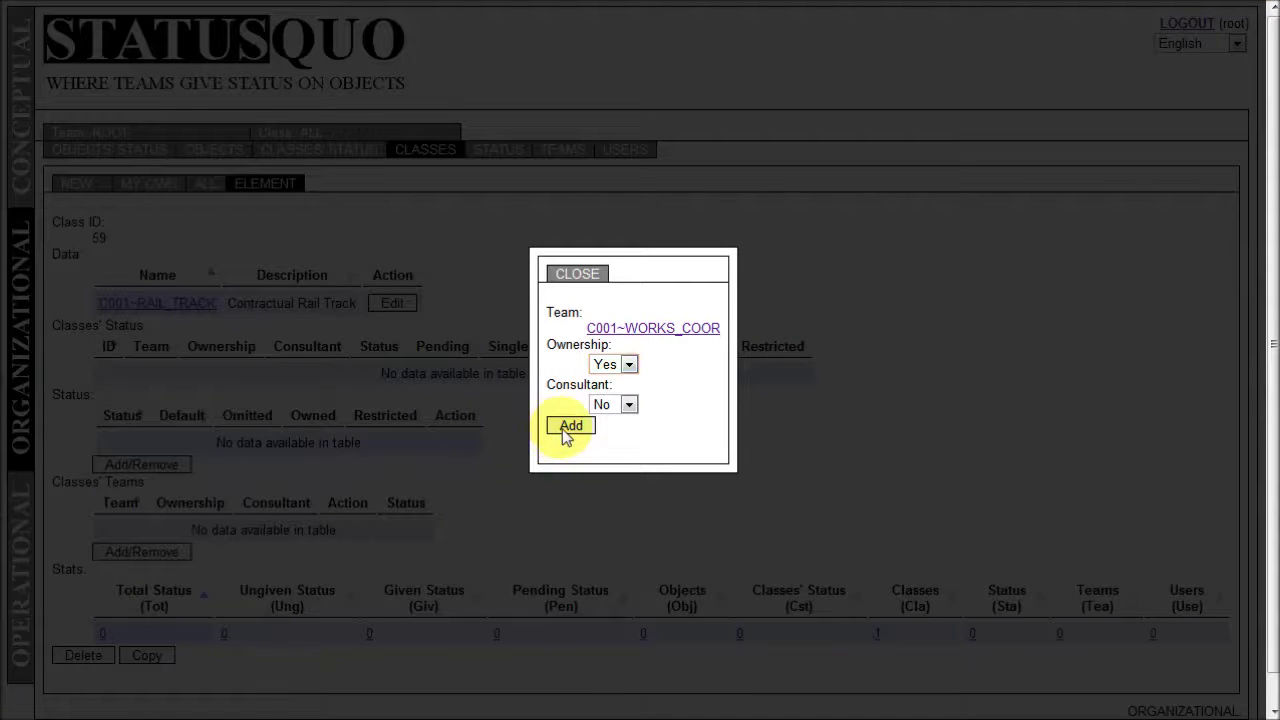
left_click(565, 428)
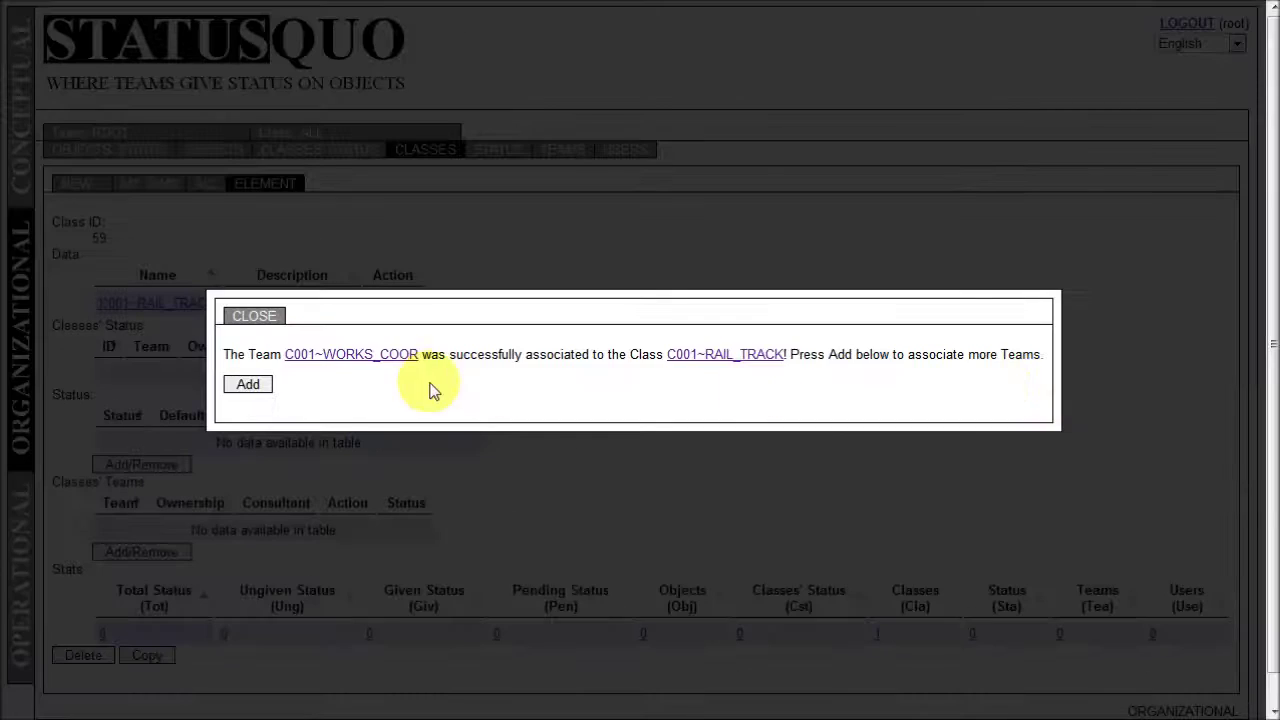
Sort the remaining teams by name and associate C001~CIVIL with the class without ownership or consultant role.
left_click(245, 384)
left_click(412, 120)
left_click(148, 173)
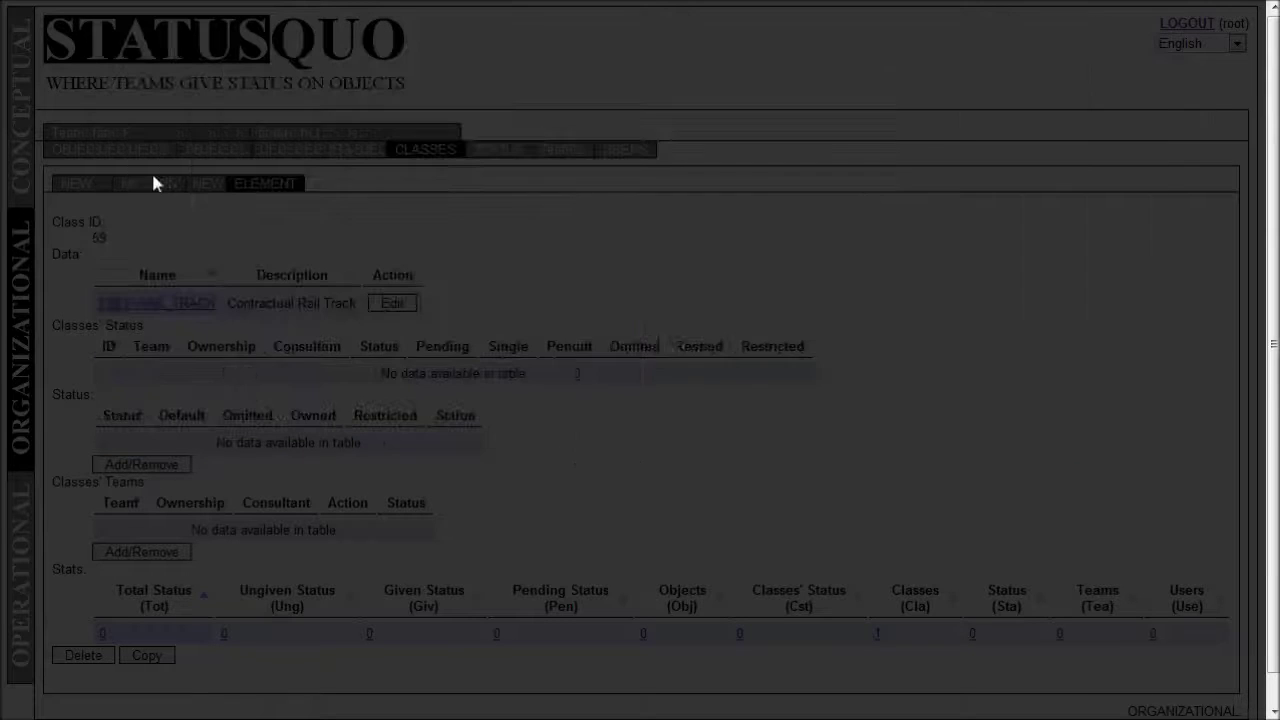
left_click(606, 425)
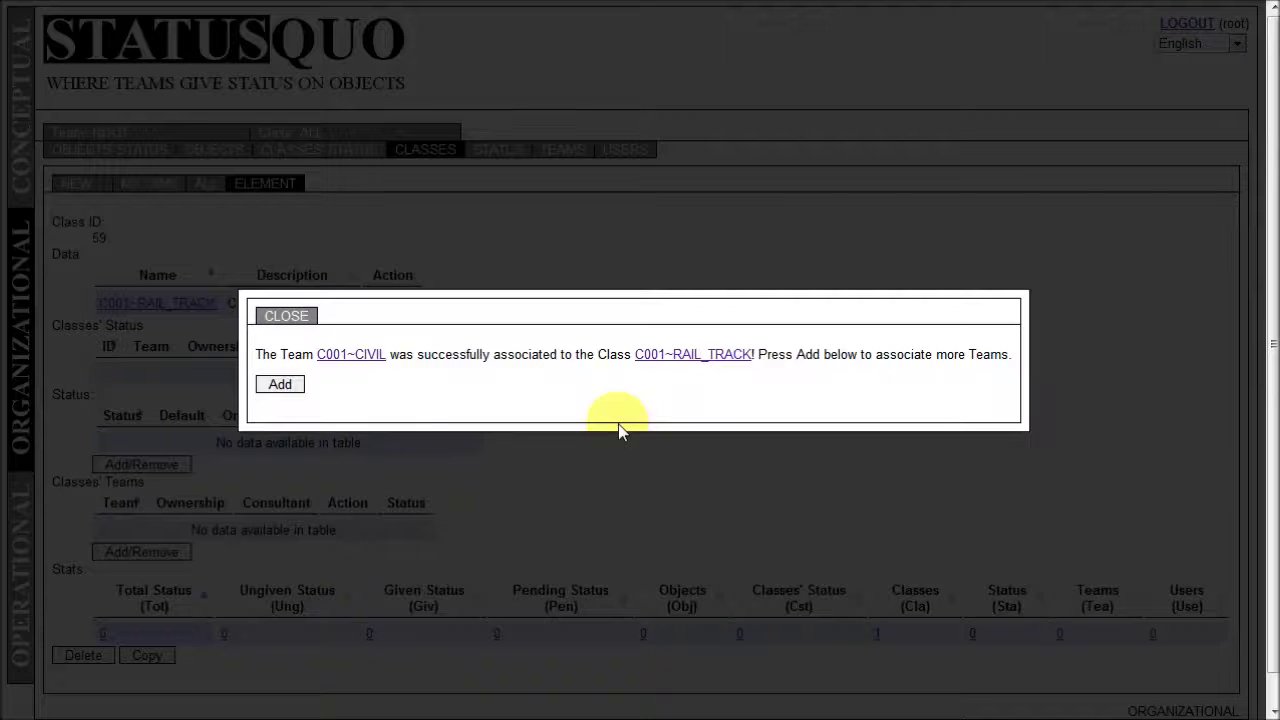
Associate the team C001~ELECT with the class without ownership or consultant role, sorting the team list by name to find it.
left_click(283, 388)
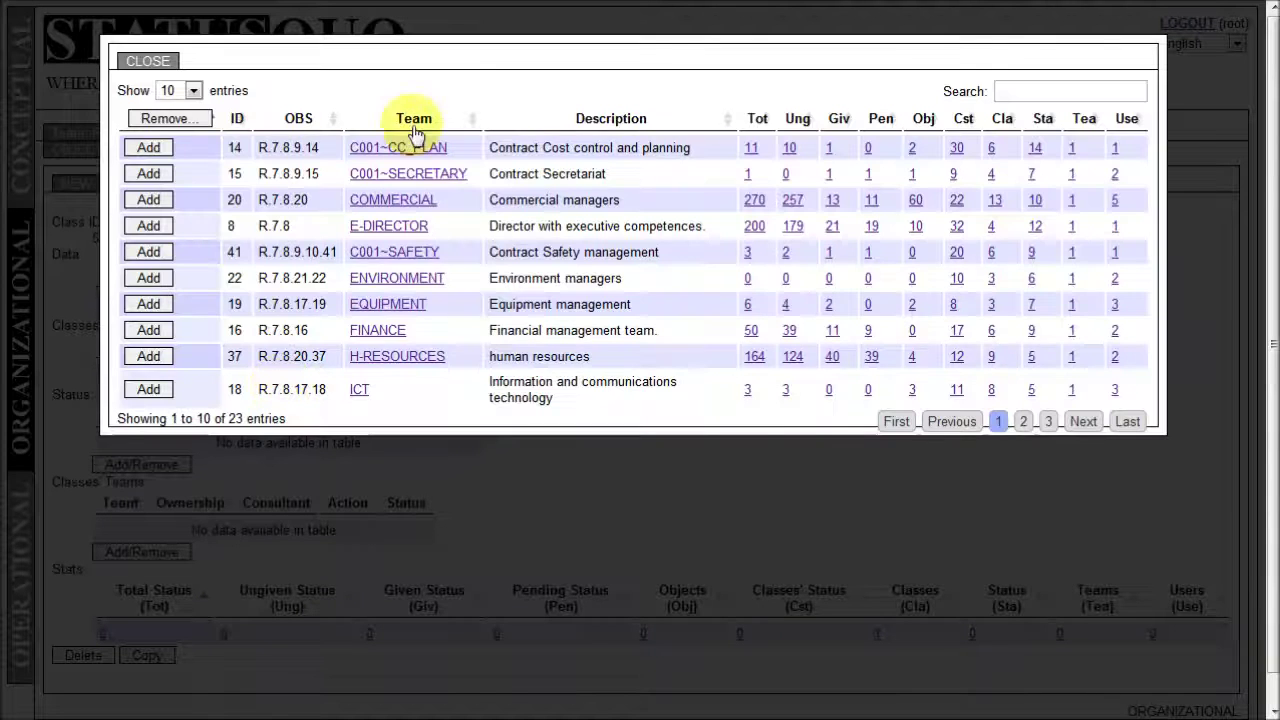
left_click(428, 122)
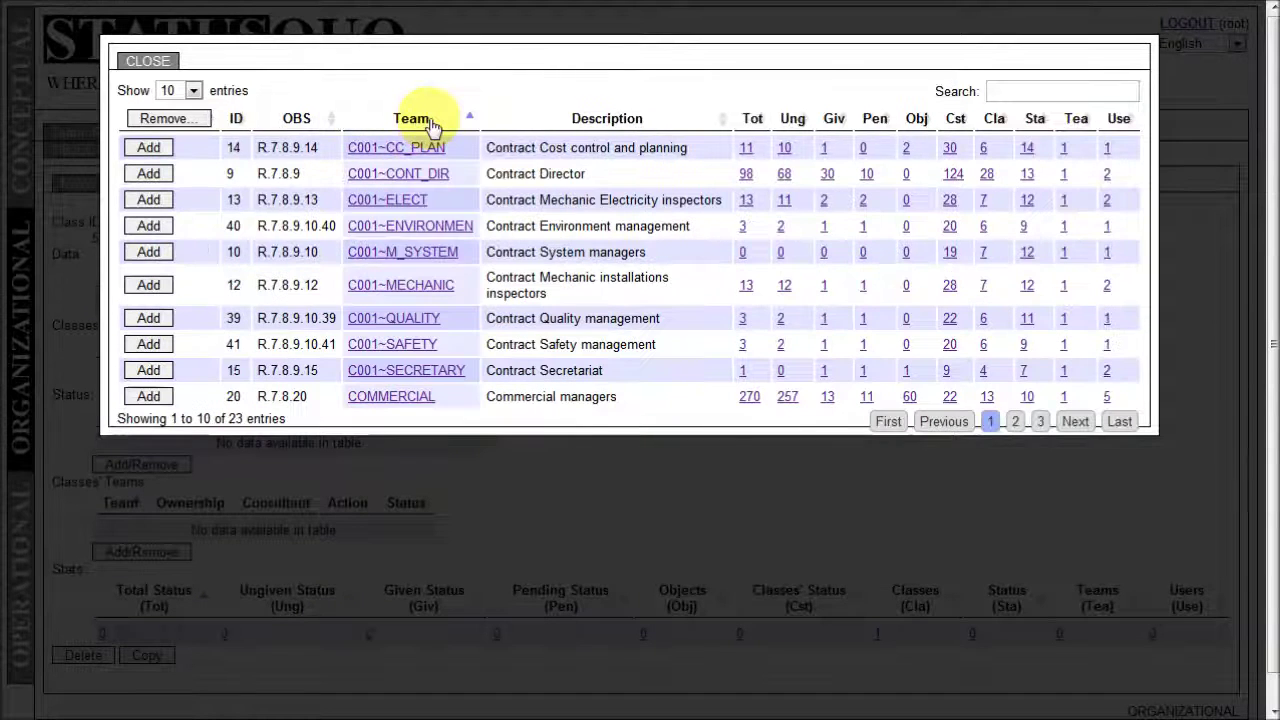
left_click(148, 200)
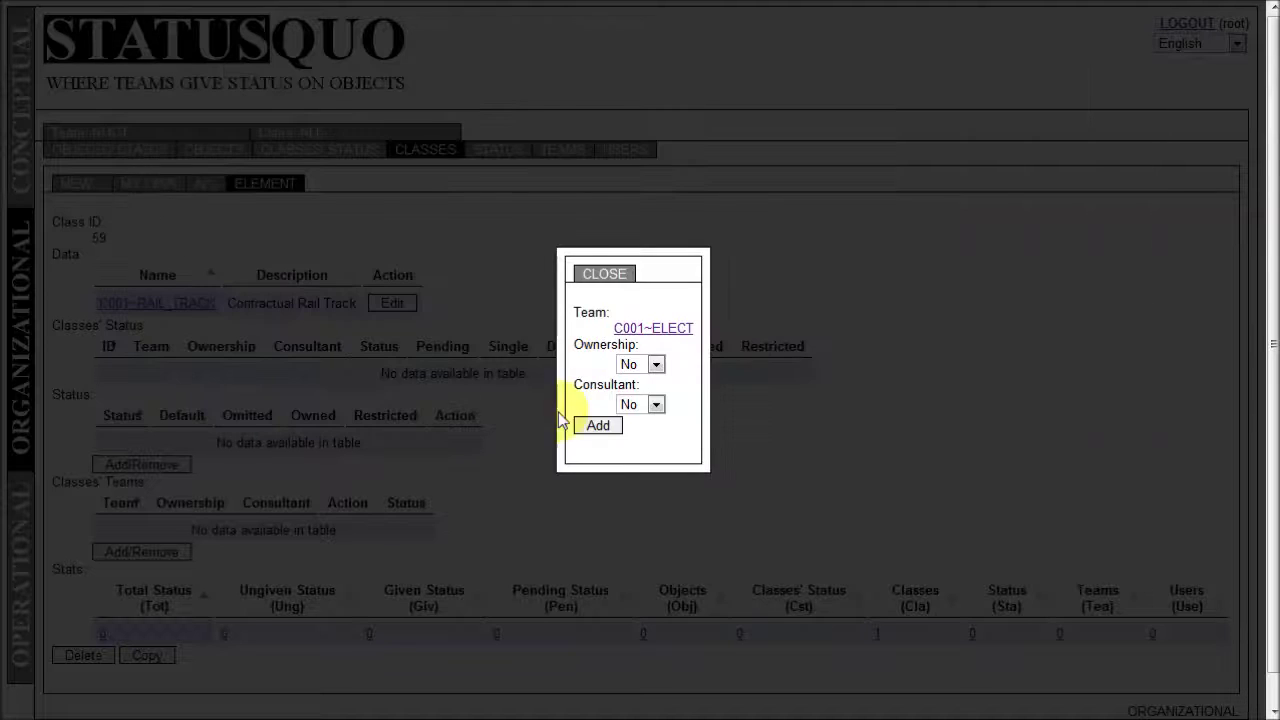
left_click(595, 423)
Associate the team C001~MECHANIC with the class without ownership or consultant role, and return to the C001~RAIL_TRACK class details.
left_click(275, 384)
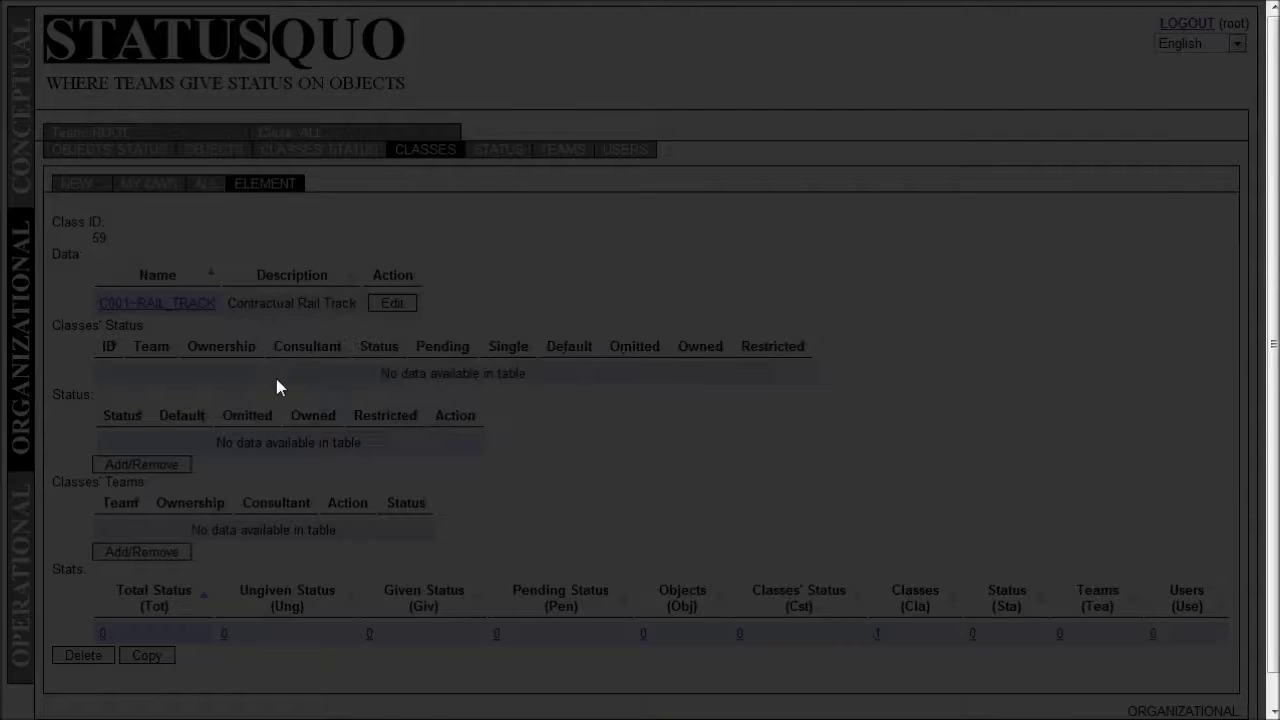
left_click(410, 118)
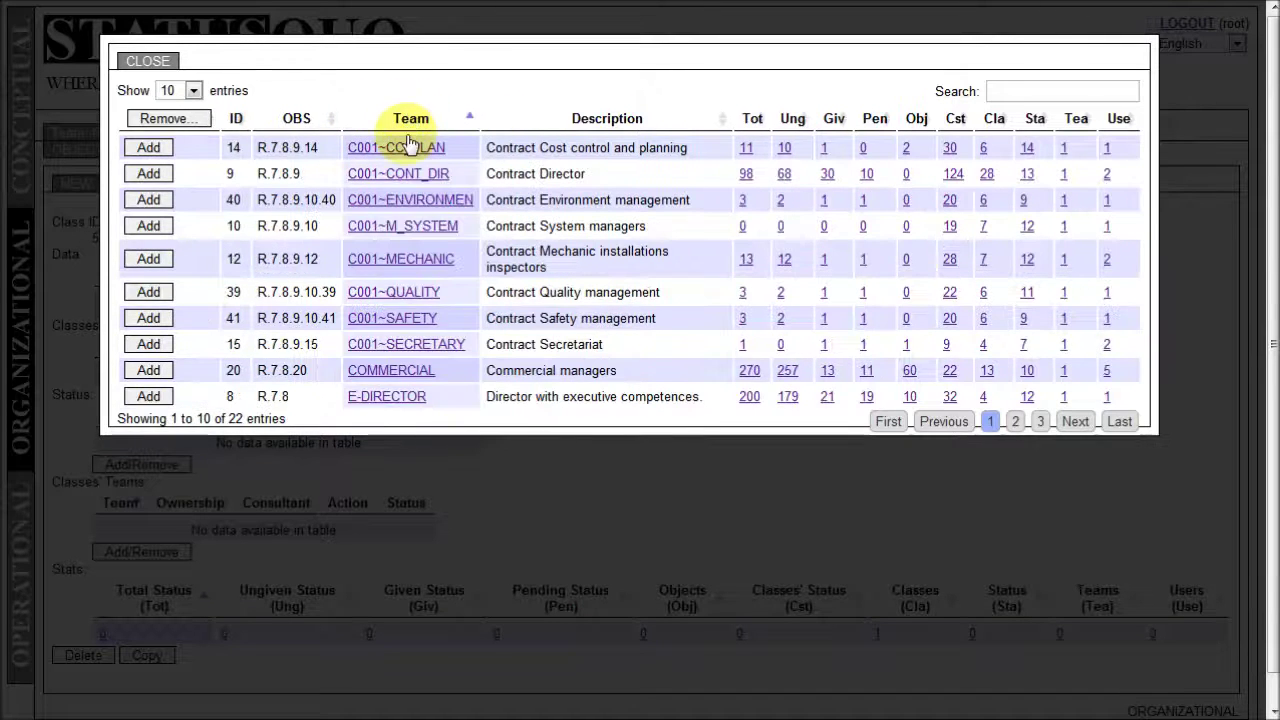
left_click(140, 259)
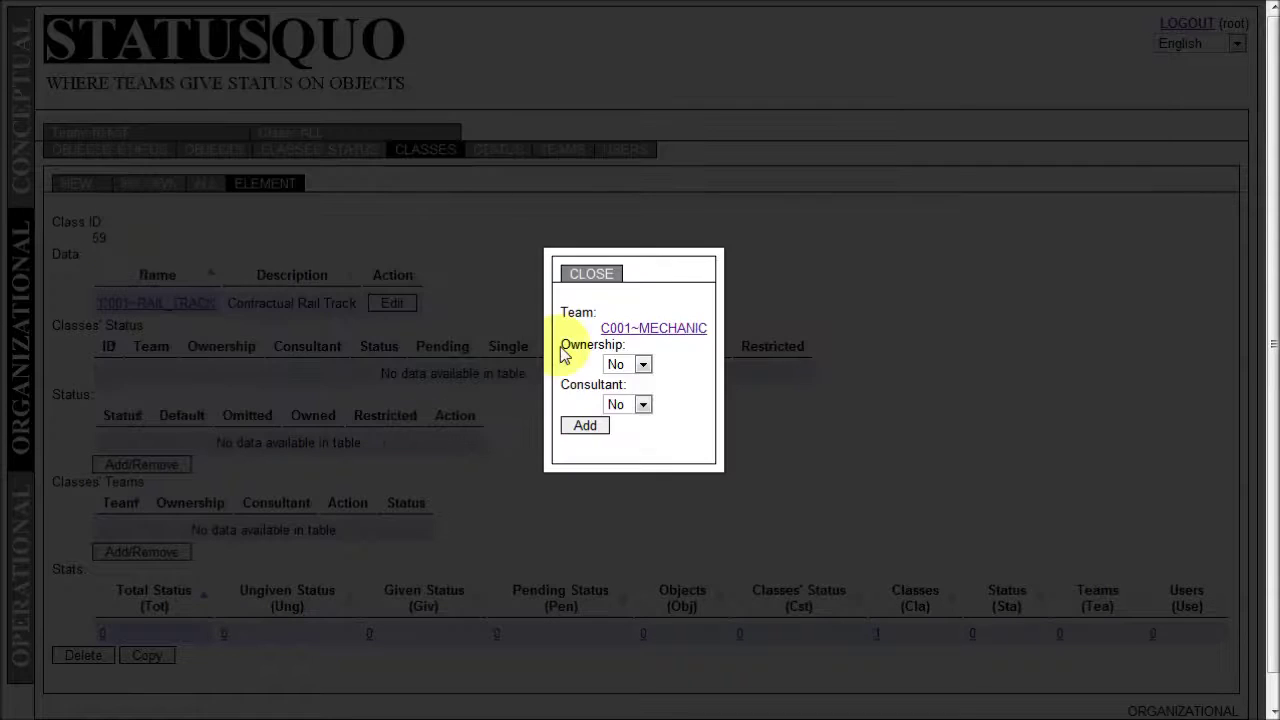
left_click(595, 437)
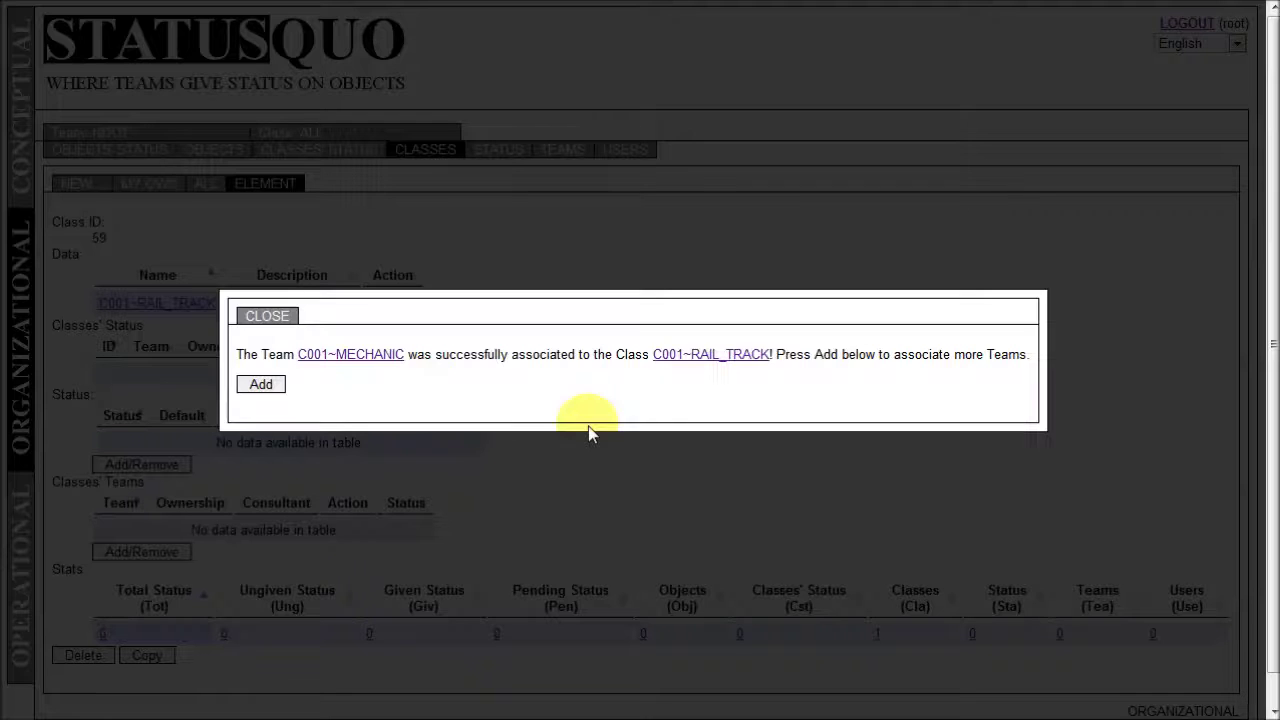
left_click(710, 356)
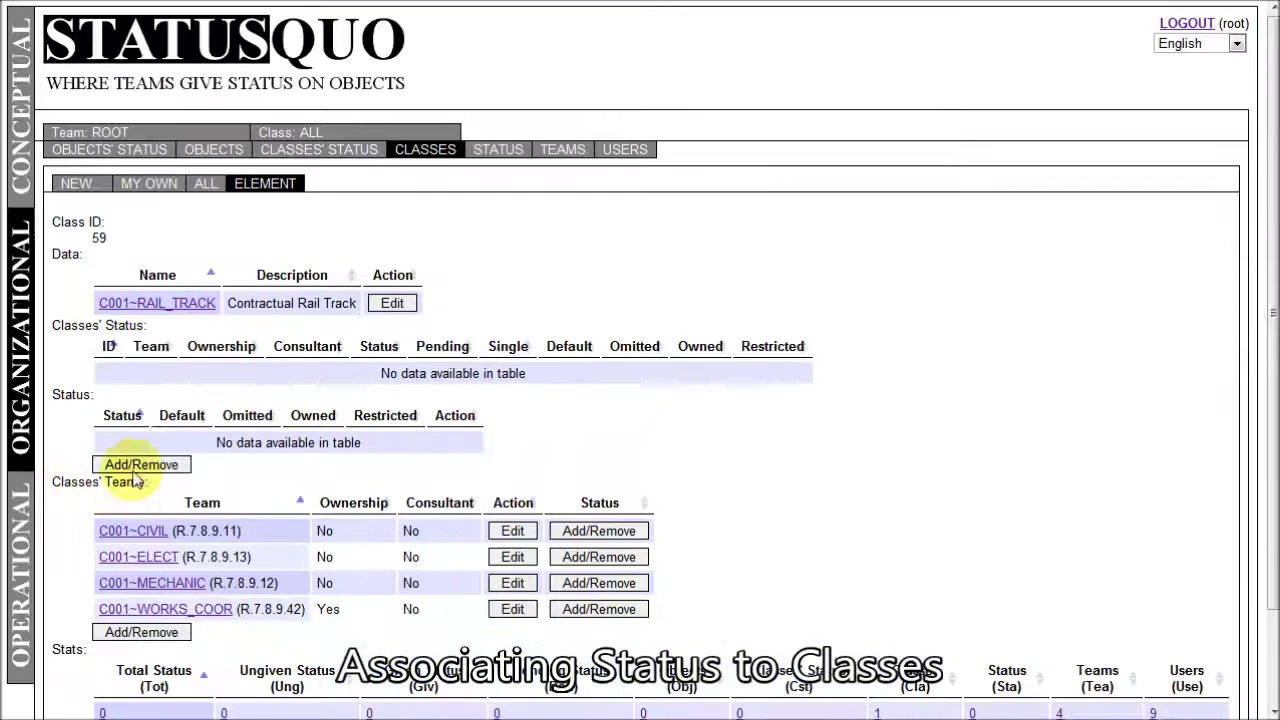
Sort the available statuses by name, filter them by "reser", and associate to_reserve with the class C001~RAIL_TRACK, setting Default to Given.
left_click(214, 450)
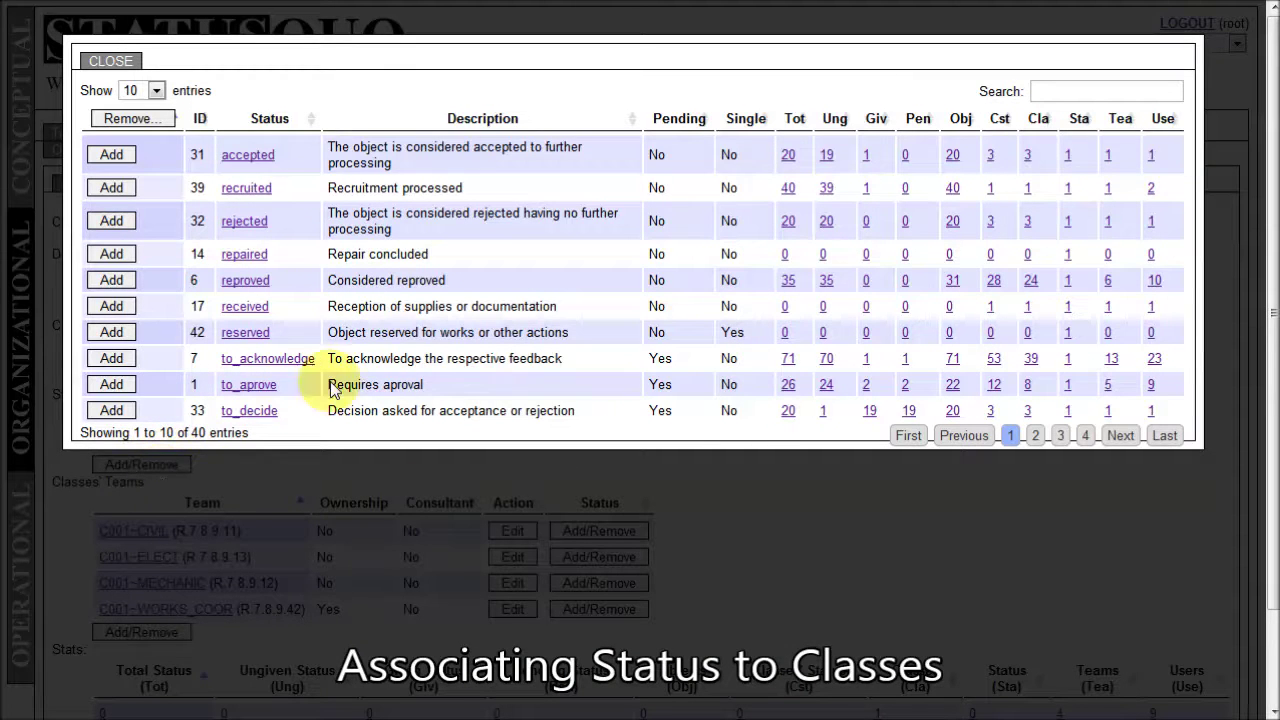
left_click(270, 120)
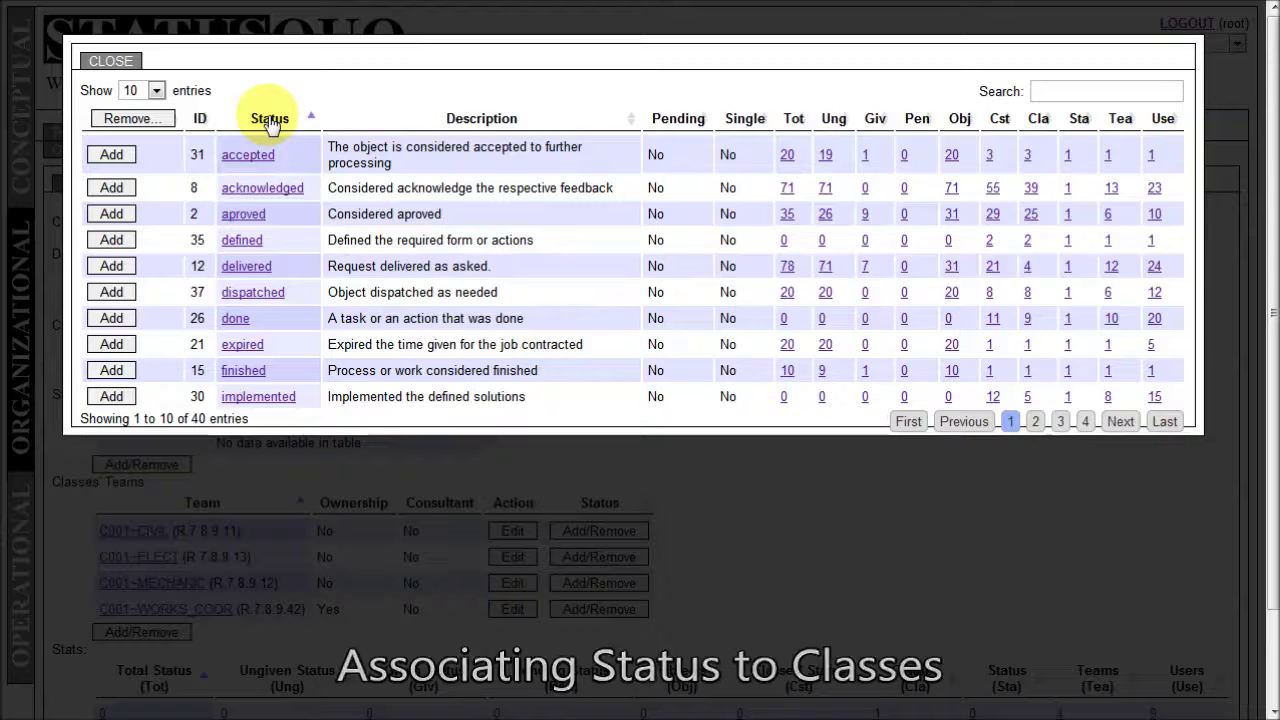
left_click(1059, 93)
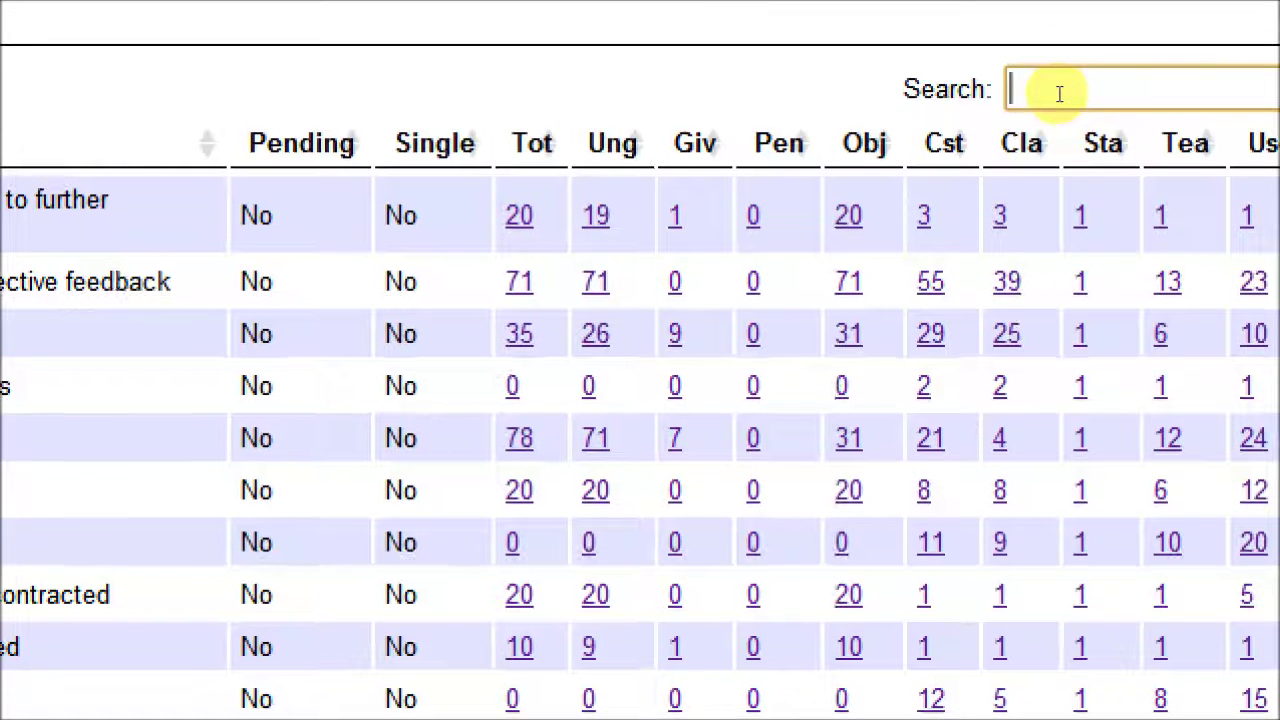
type("reser")
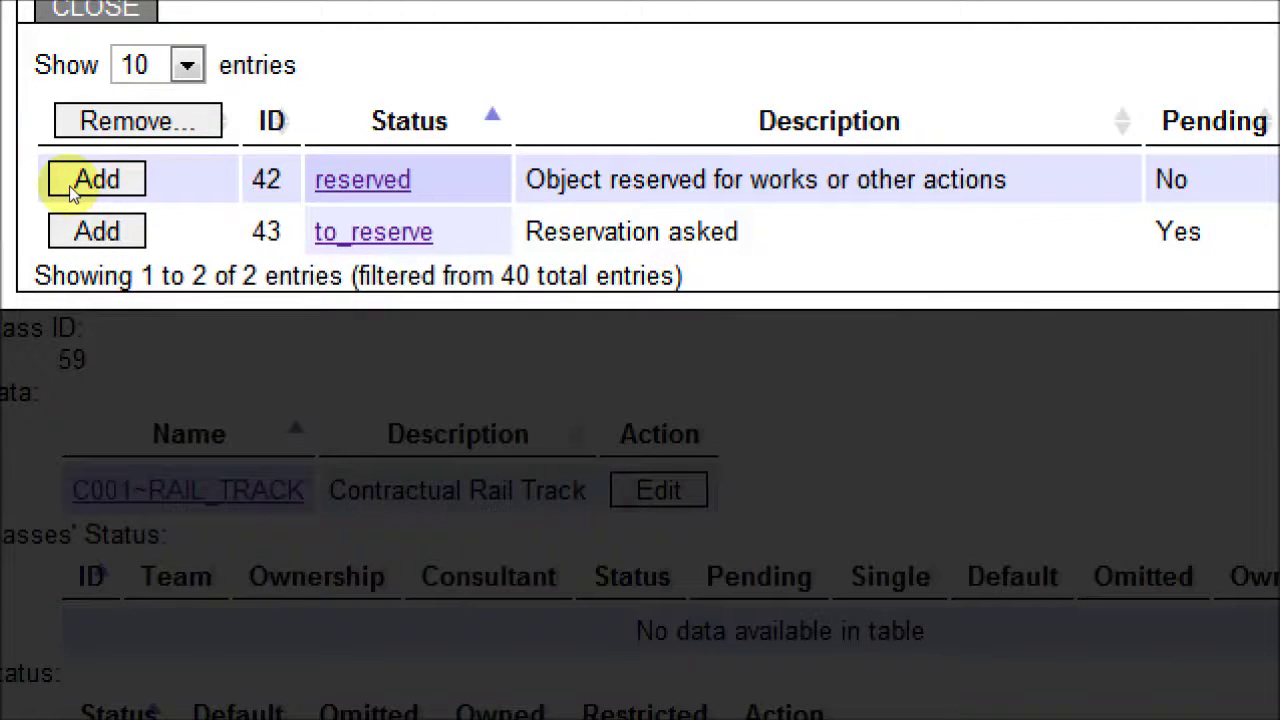
left_click(78, 188)
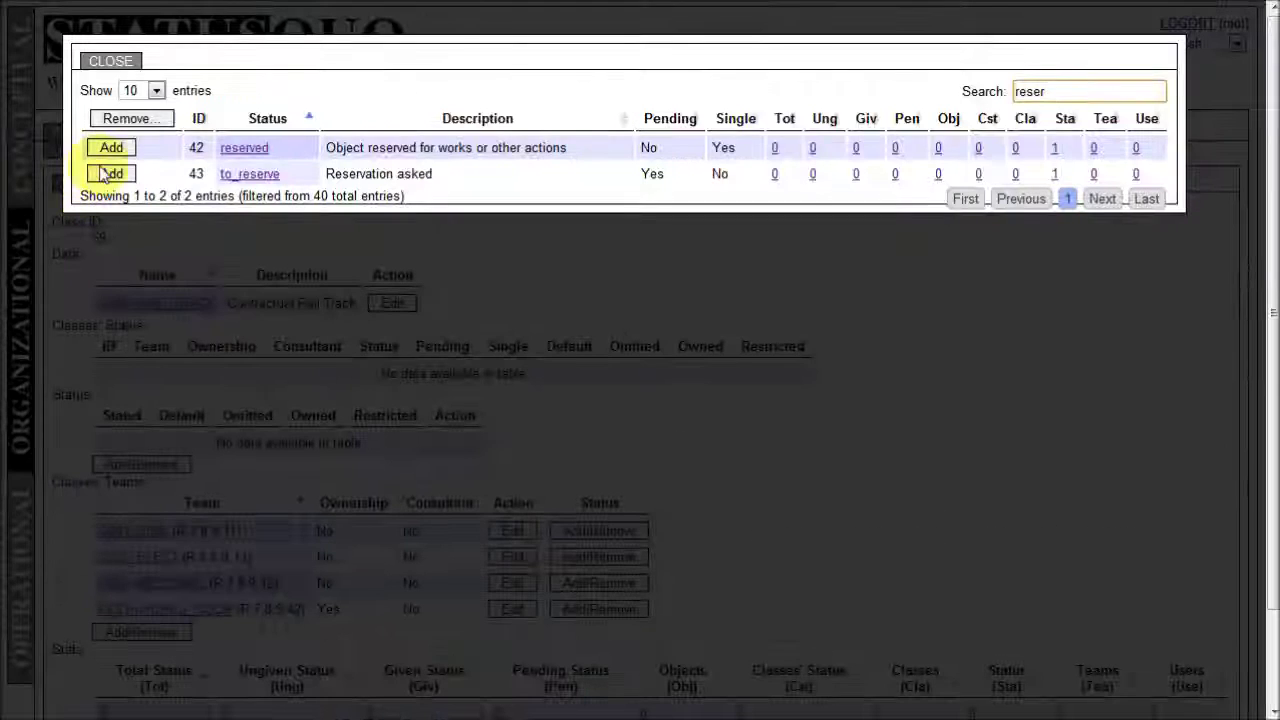
left_click(111, 175)
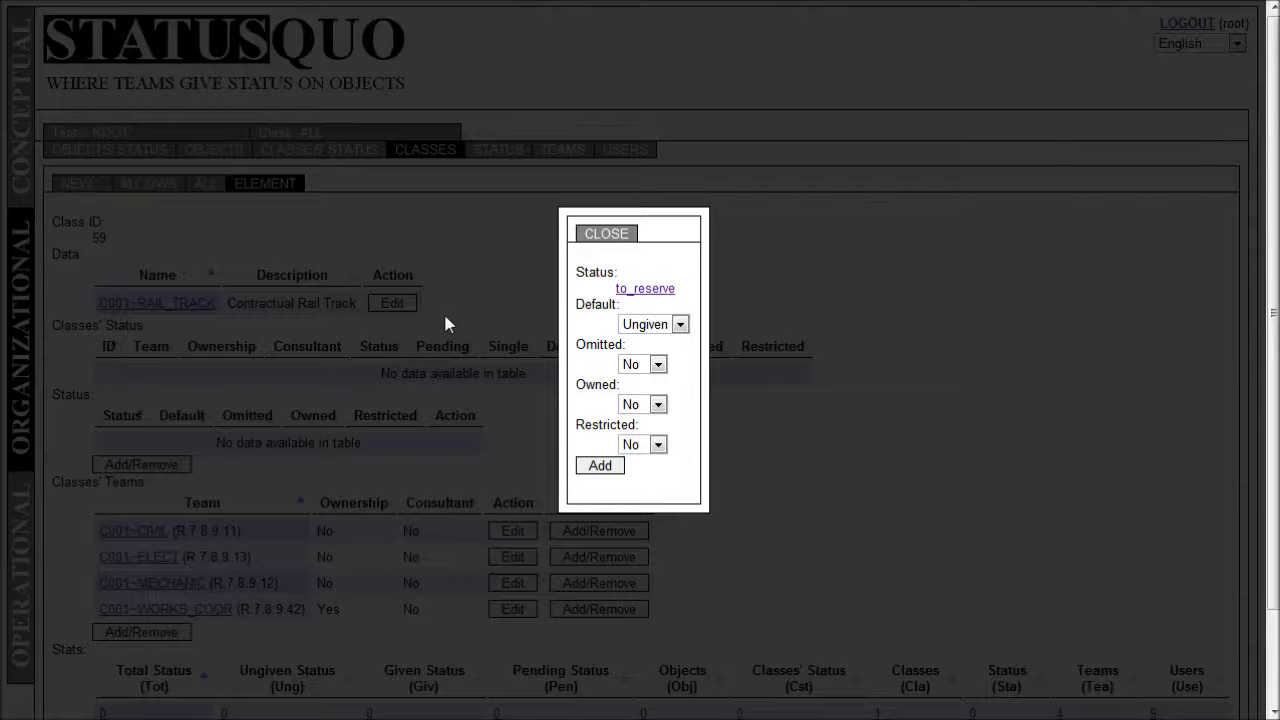
left_click(578, 348)
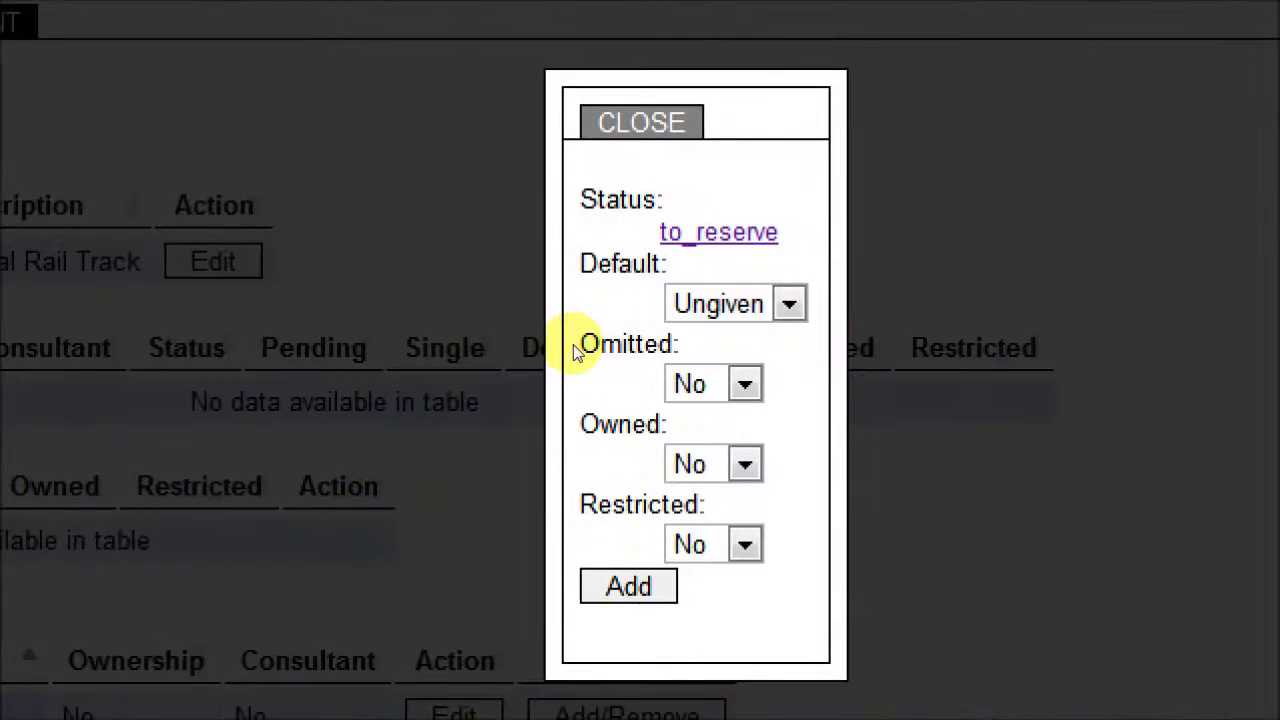
left_click(668, 310)
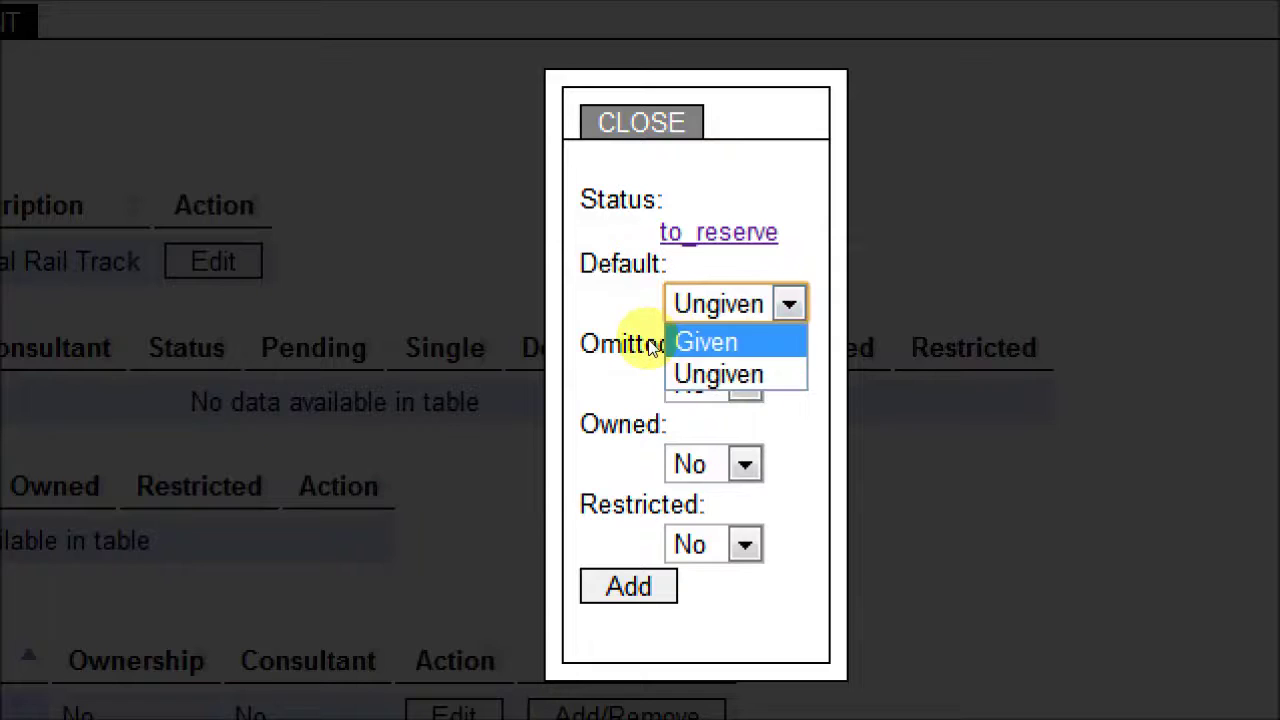
key("Return")
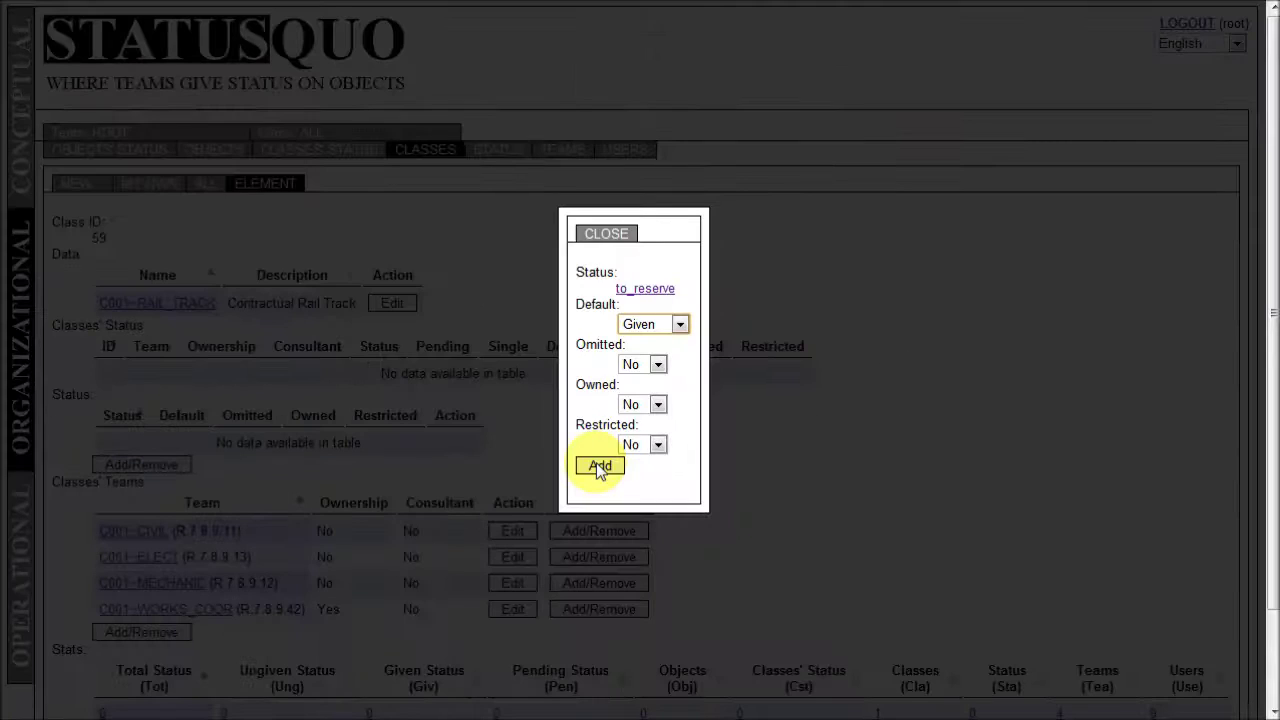
left_click(600, 466)
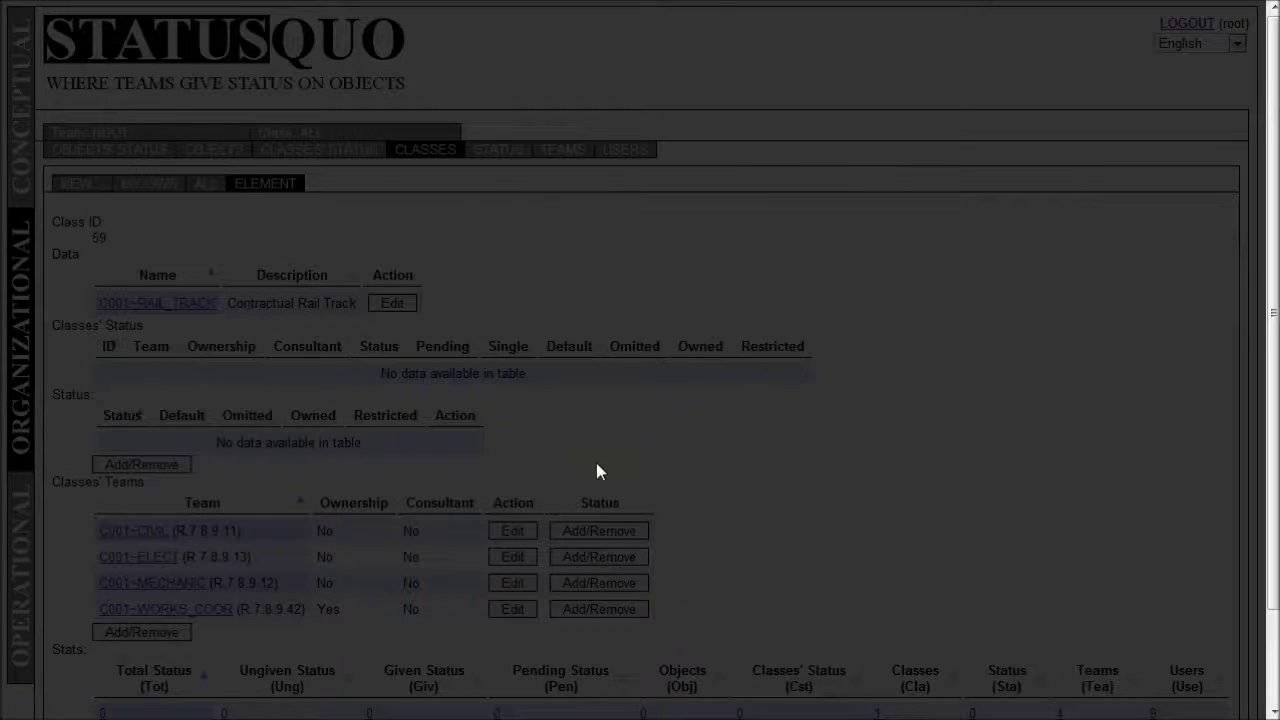
Find the status reserved by filtering for "reser" and associate it with the class, setting Owned to Yes.
left_click(284, 385)
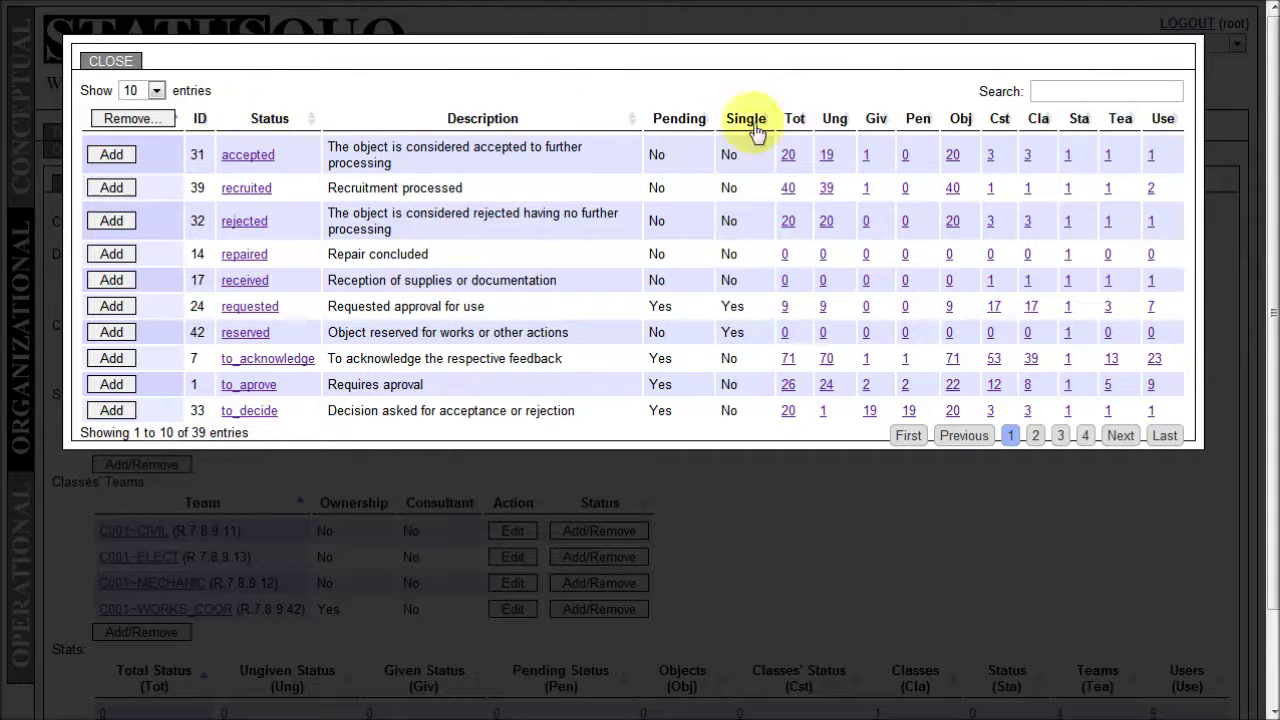
left_click(1099, 94)
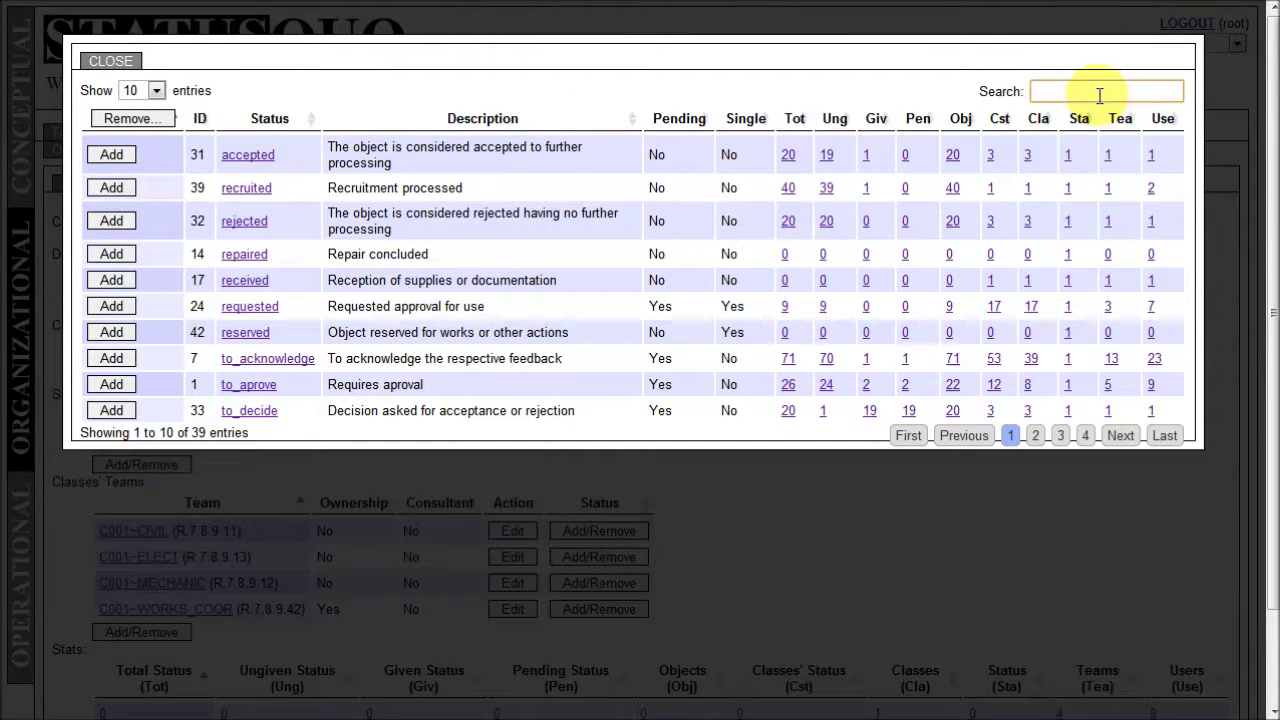
type("reser")
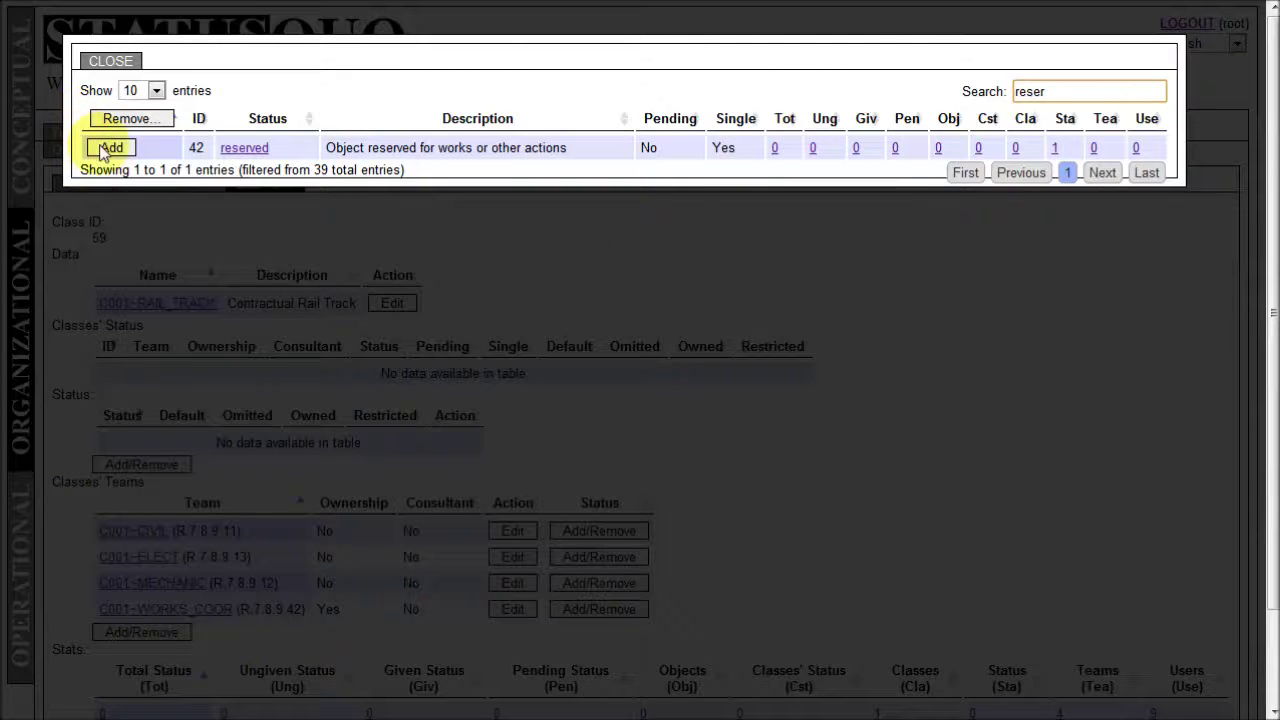
left_click(110, 148)
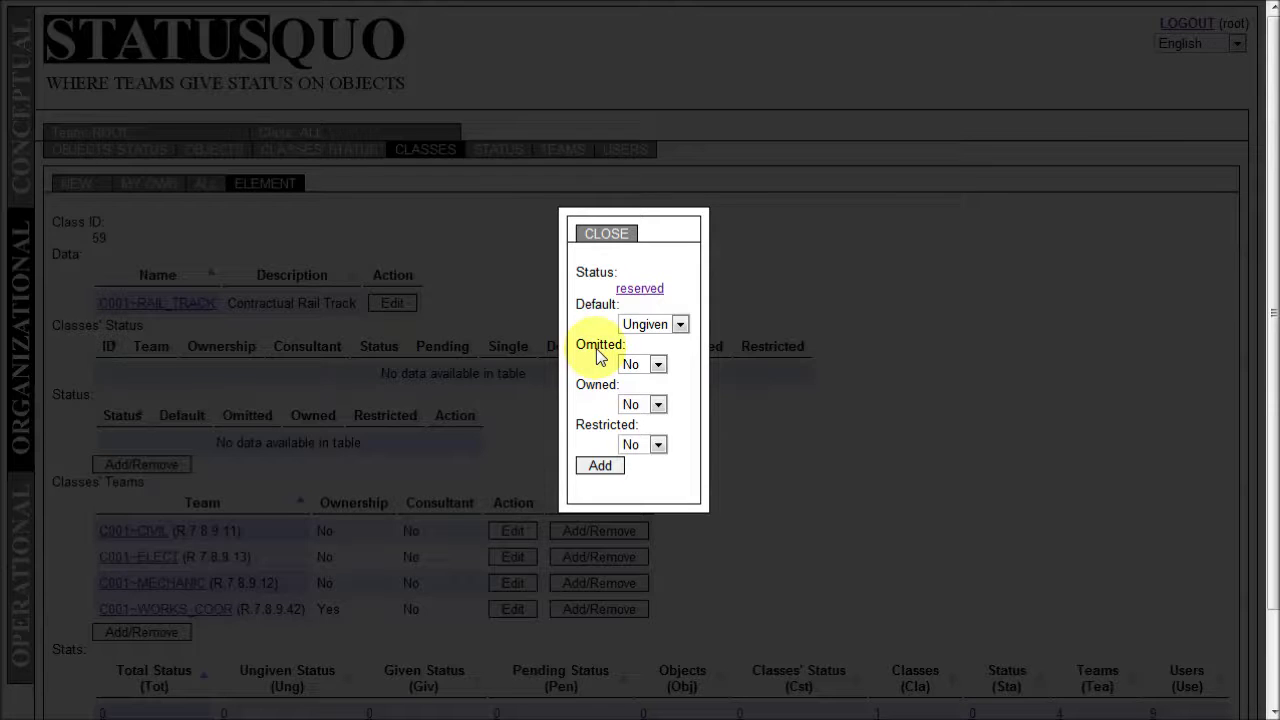
left_click(591, 414)
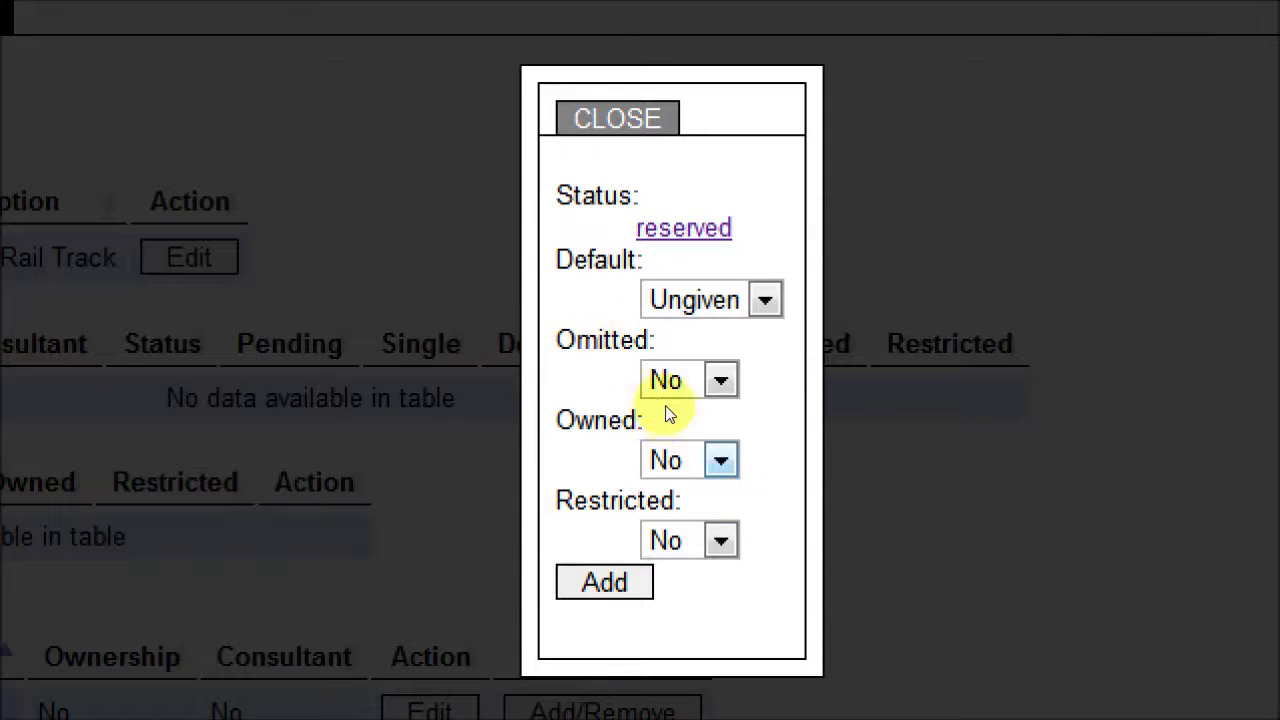
key("alt+Down")
key("Up")
key("Return")
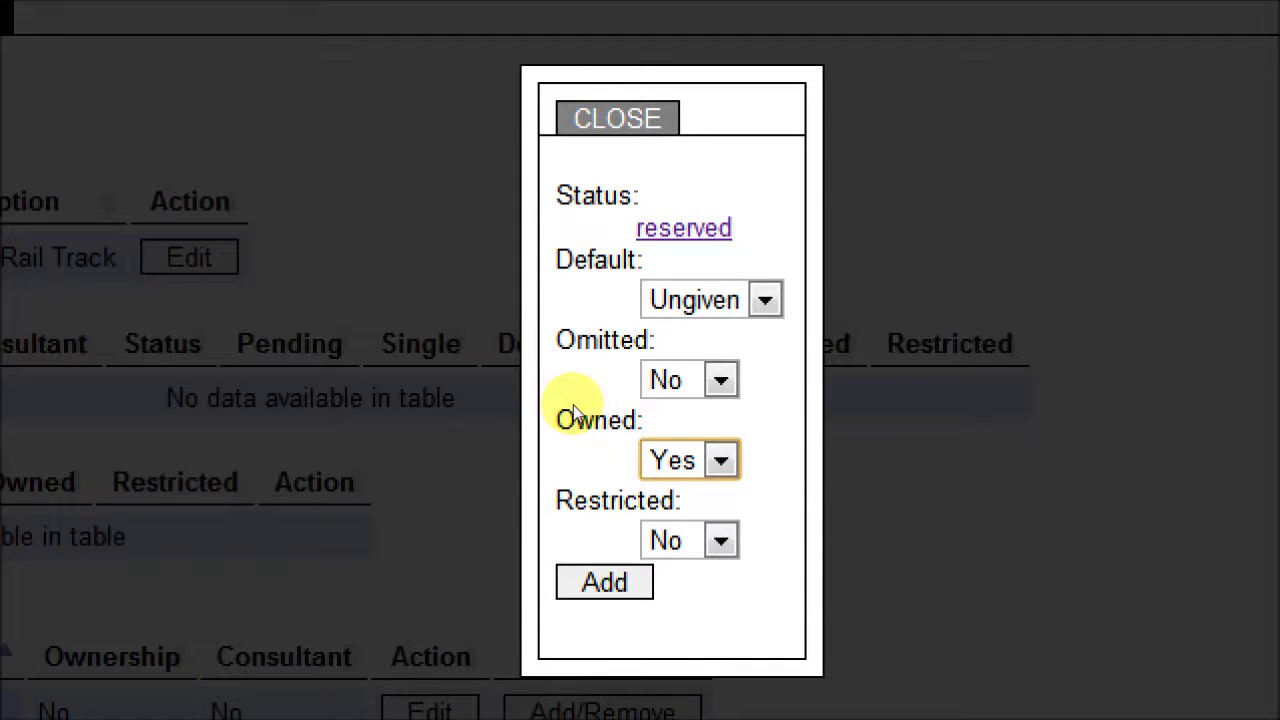
left_click(604, 582)
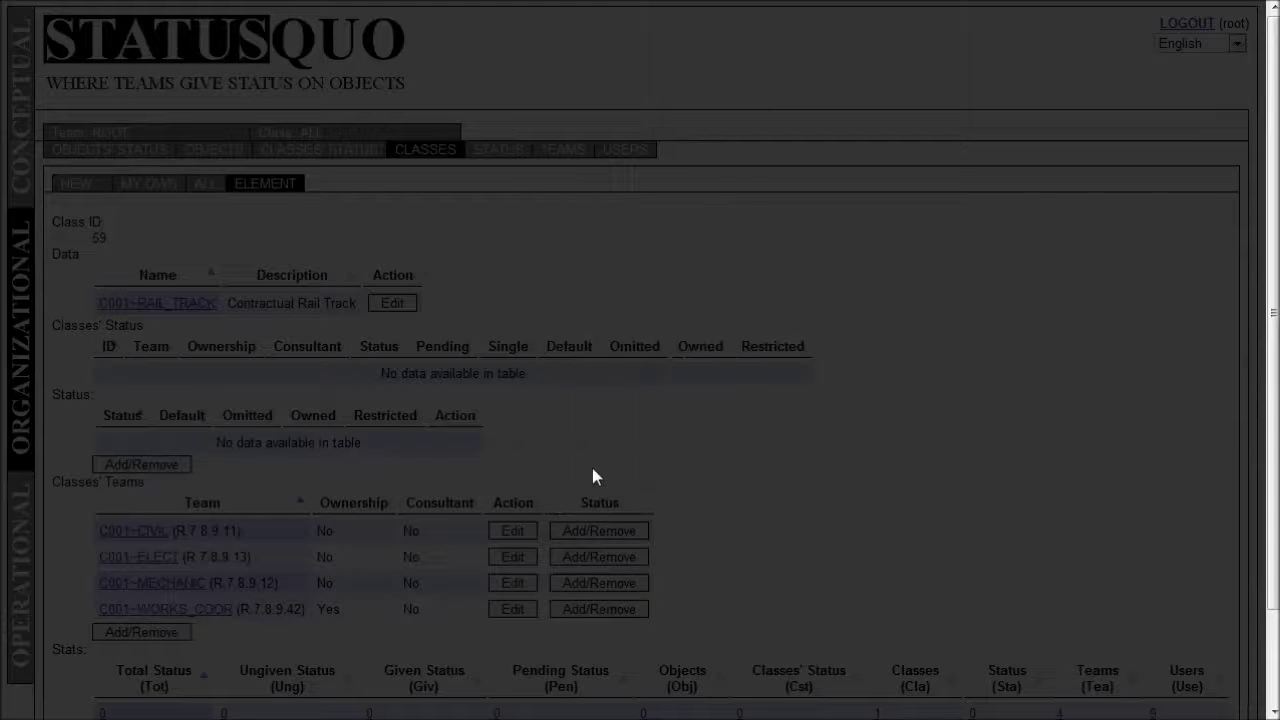
Filter the statuses by "ackno" and associate to_acknowledge with the class, setting Restricted to Yes.
left_click(290, 386)
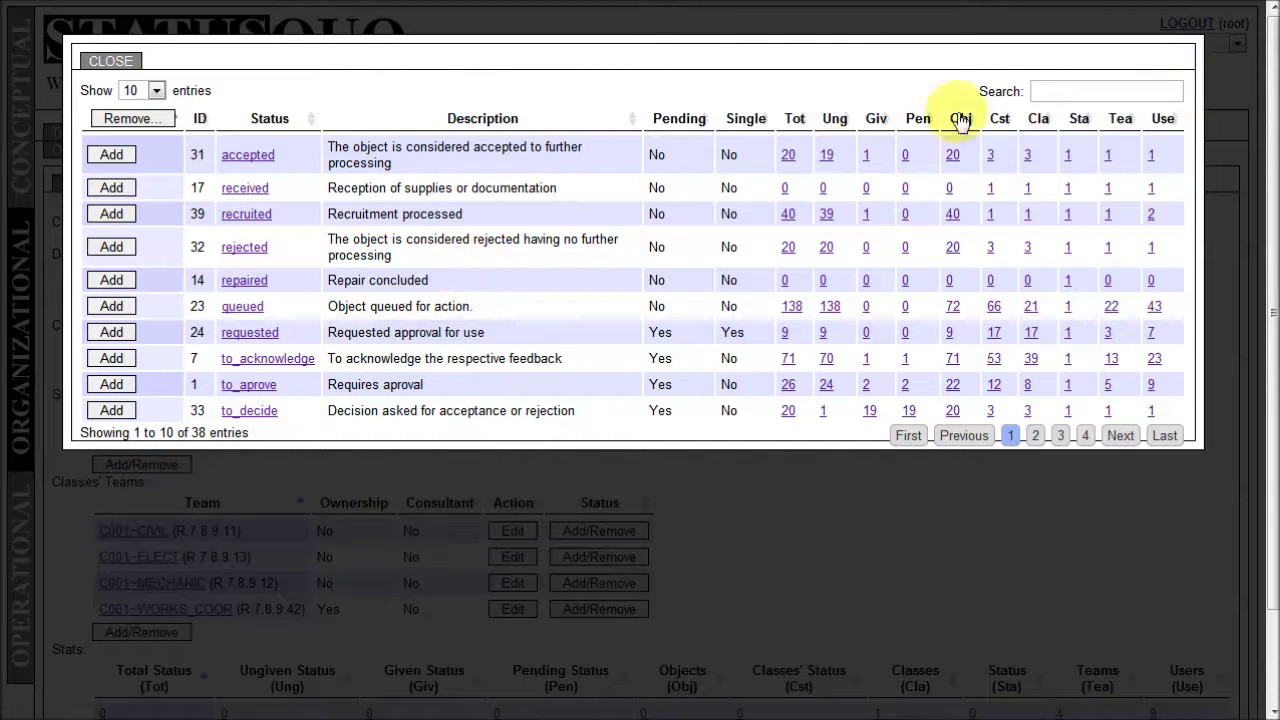
left_click(1045, 91)
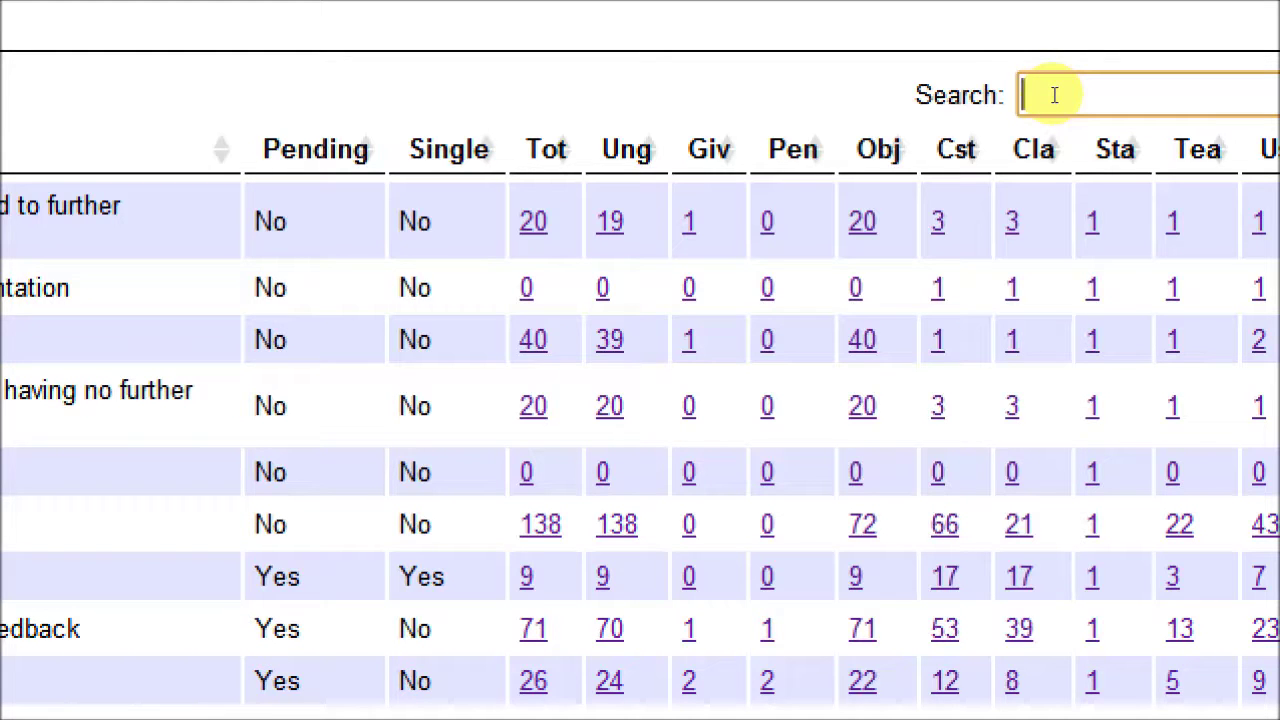
type("ackono")
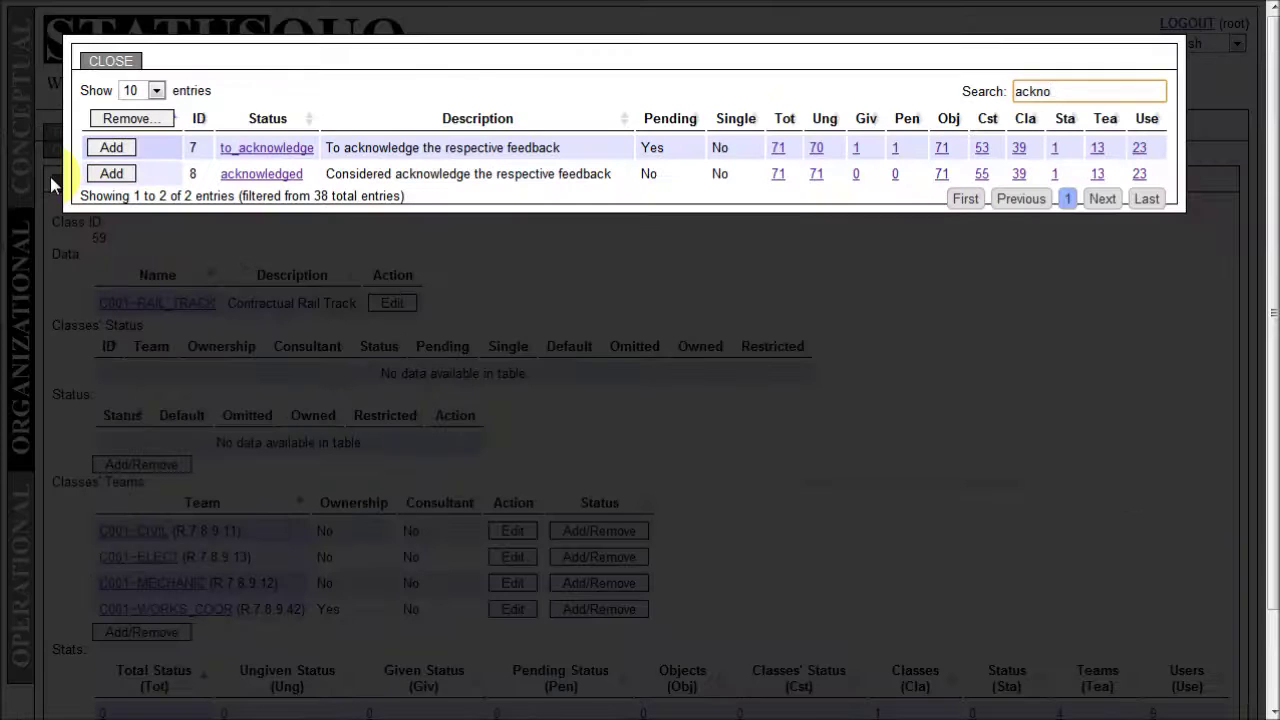
left_click(155, 151)
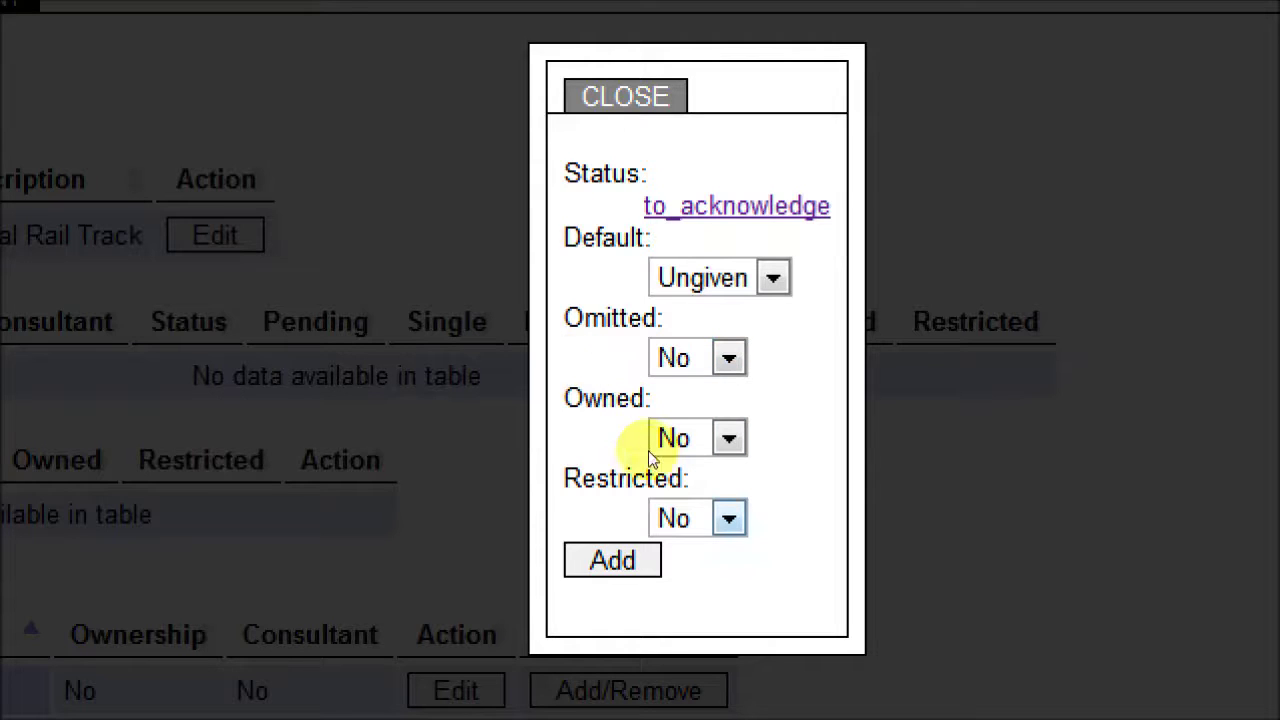
key("alt+Down")
key("Return")
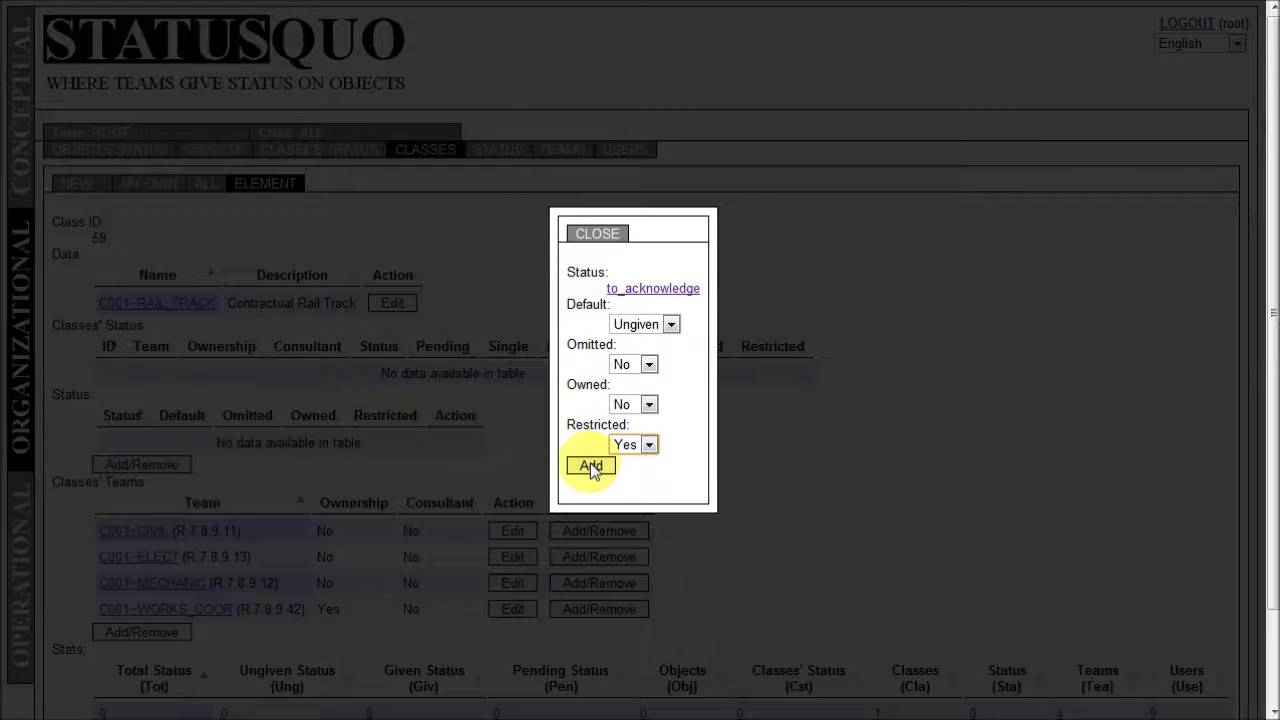
left_click(590, 466)
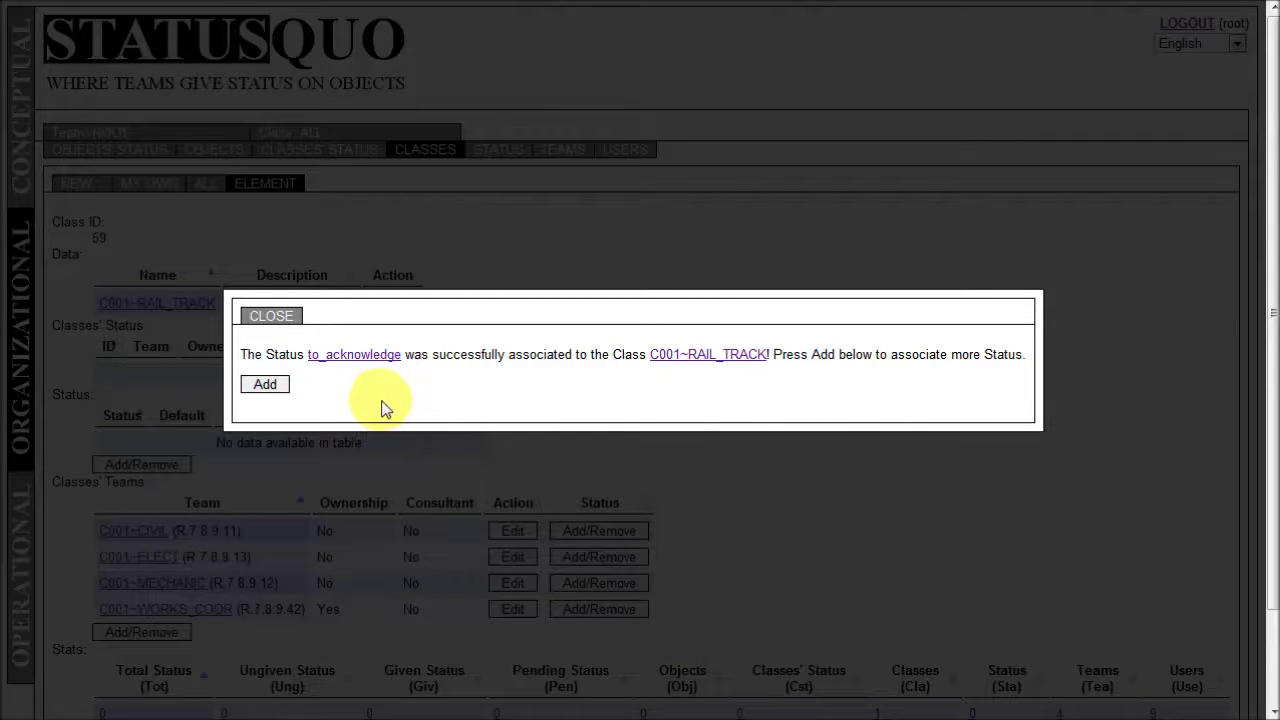
Find the status acknowledged by filtering for "ackn" and associate it with the class, setting Restricted to Yes.
left_click(268, 385)
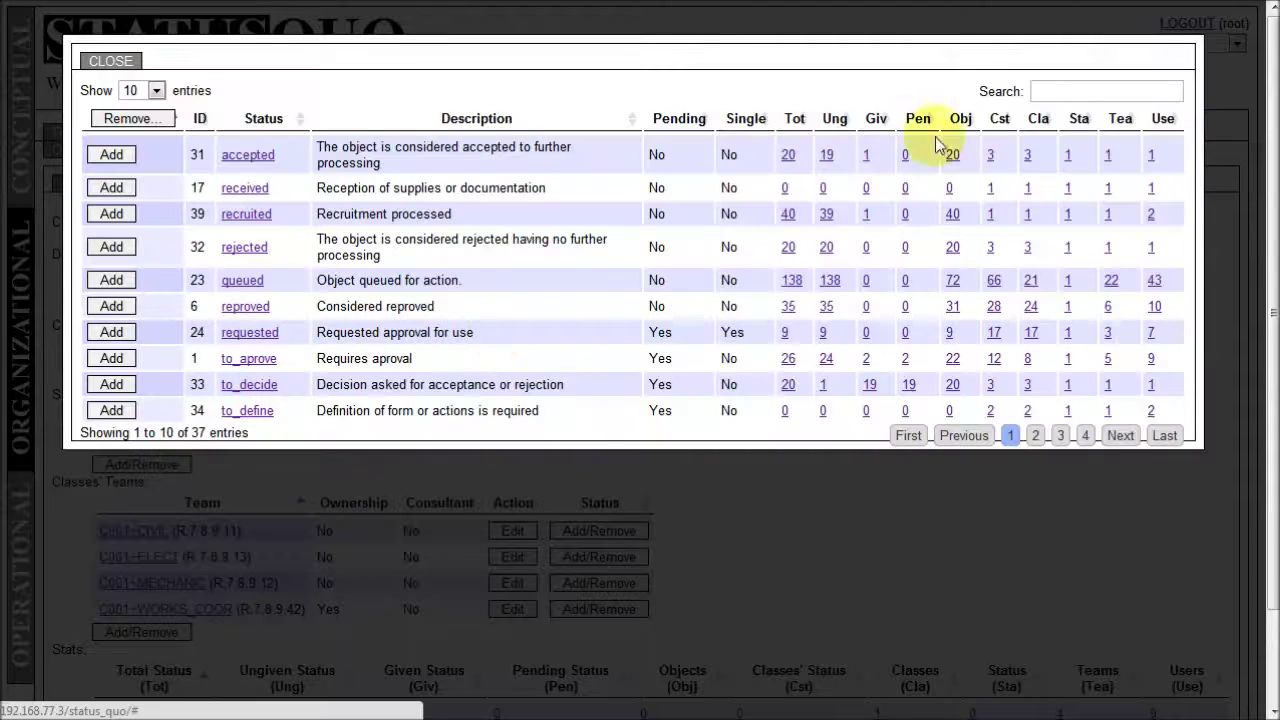
left_click(1034, 90)
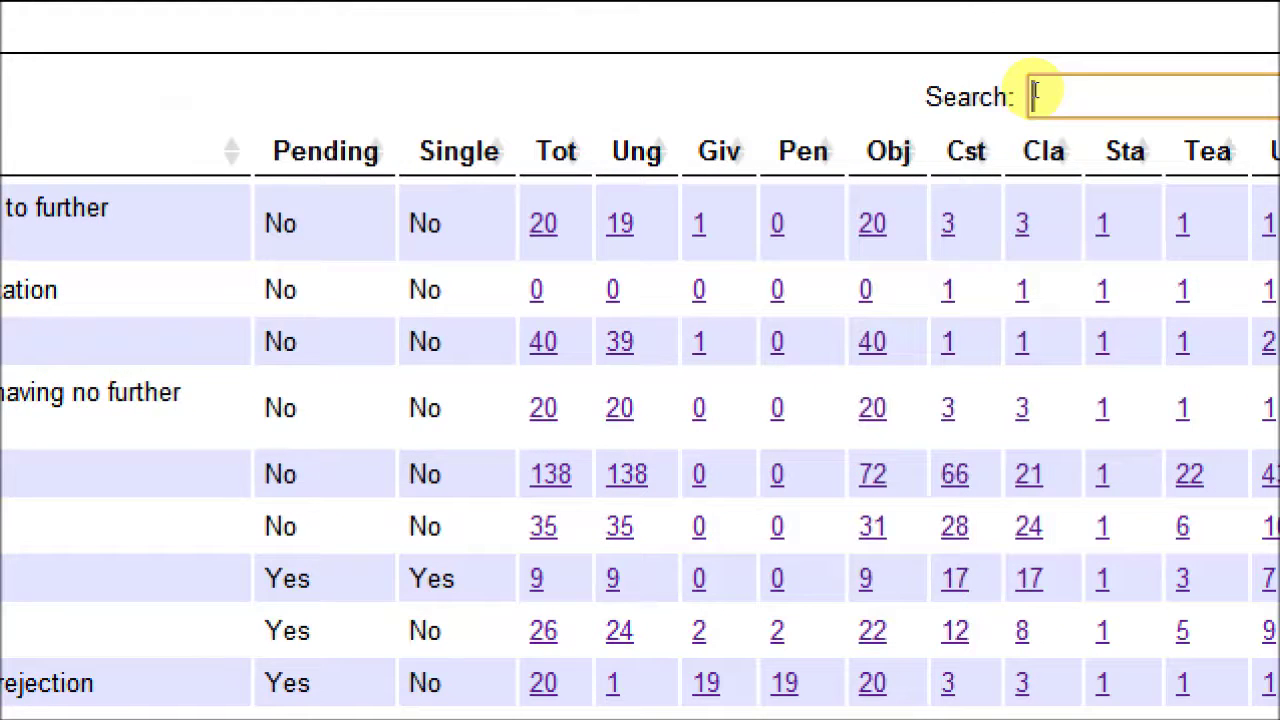
type("ackn")
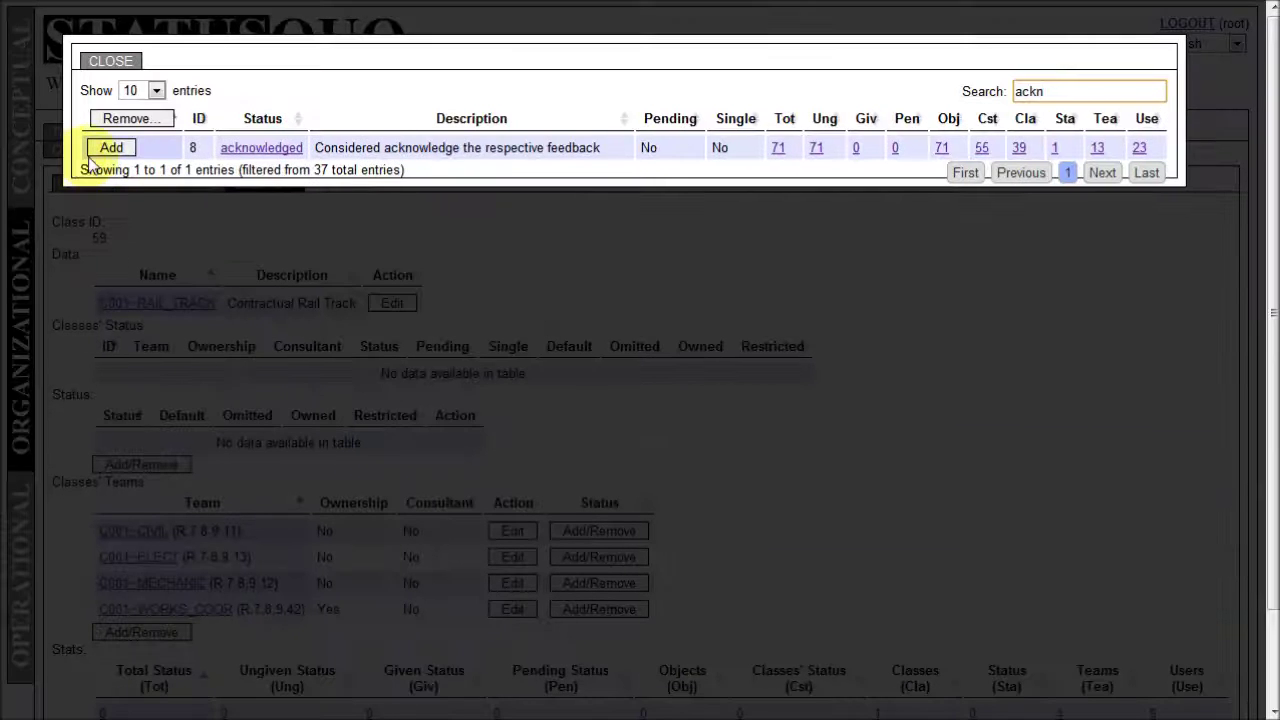
left_click(115, 141)
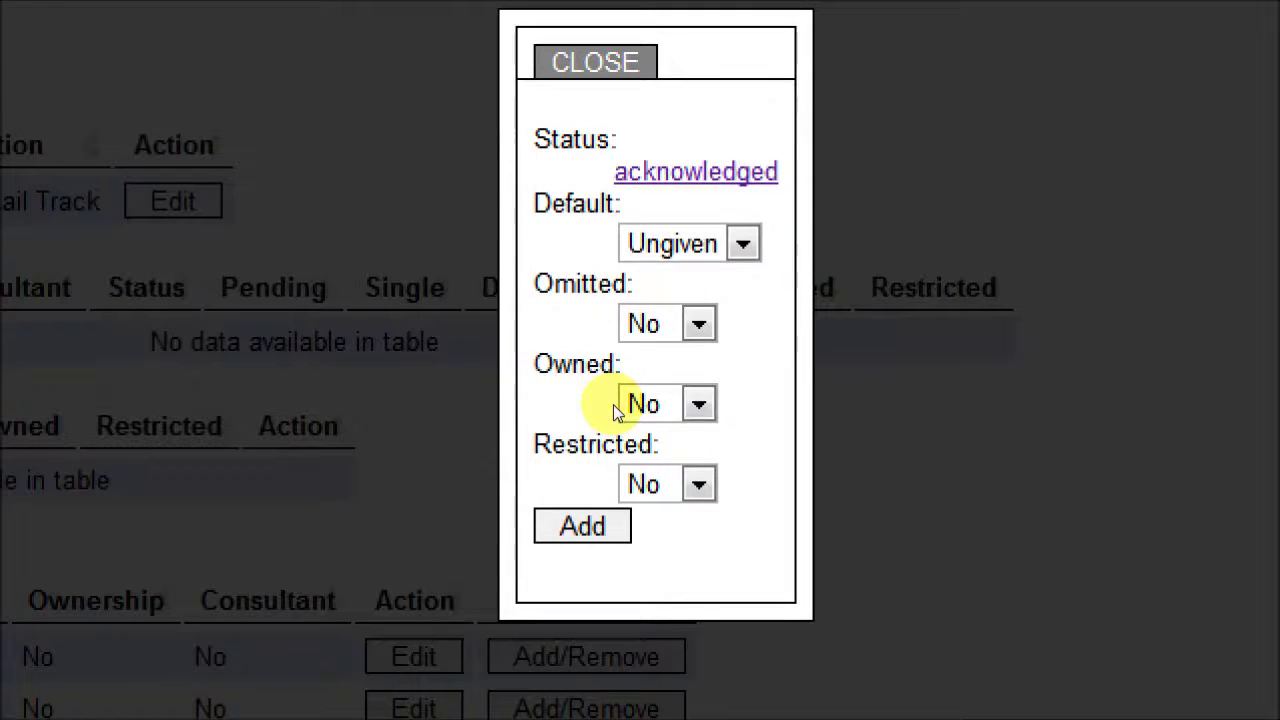
left_click(665, 484)
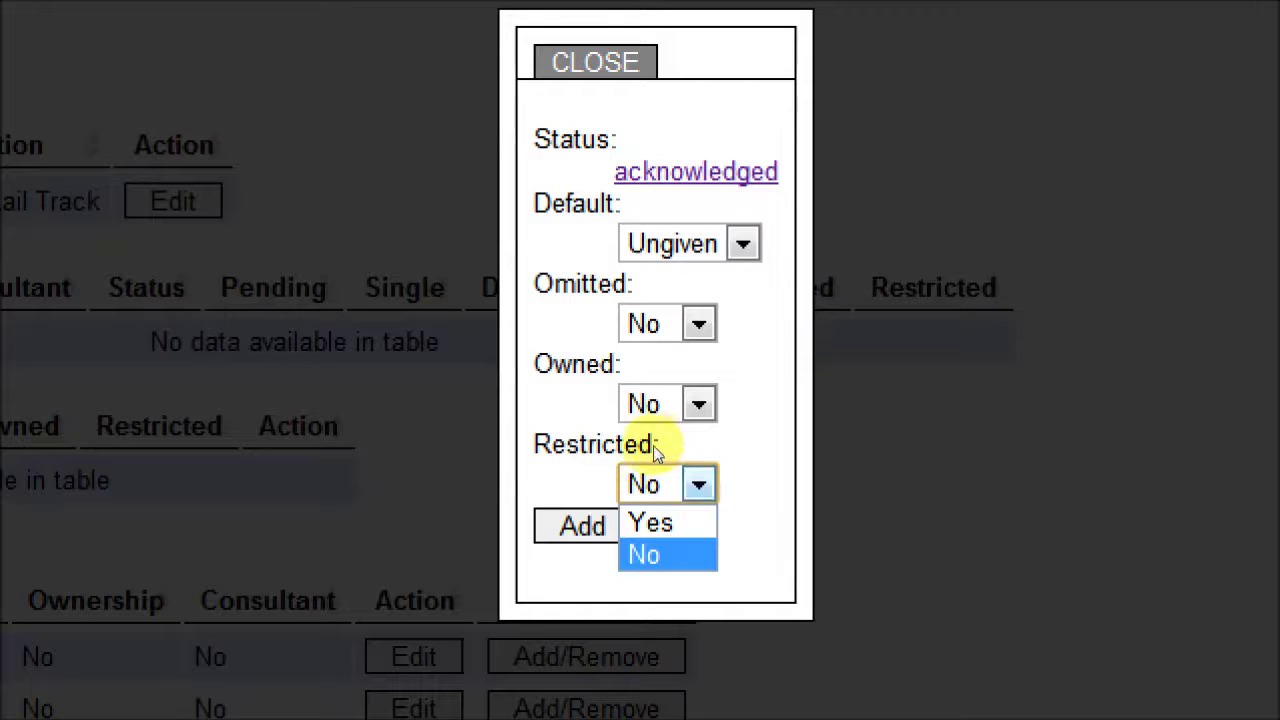
left_click(651, 523)
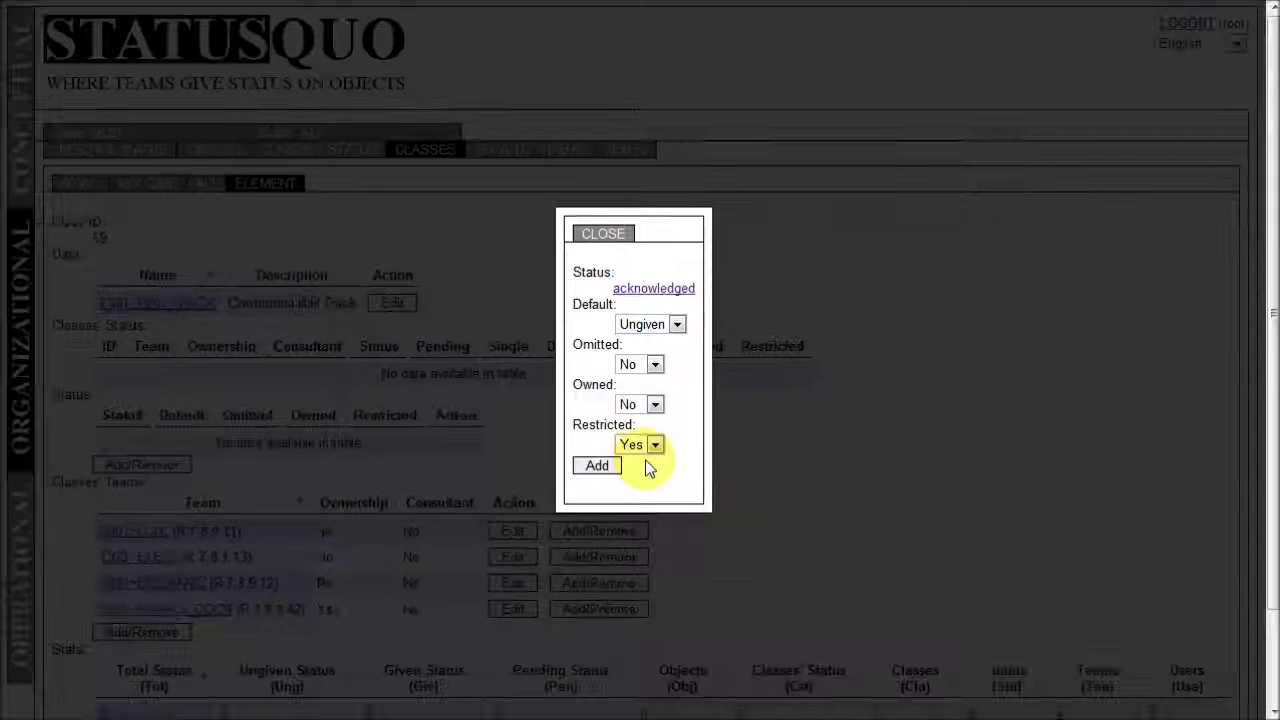
left_click(598, 466)
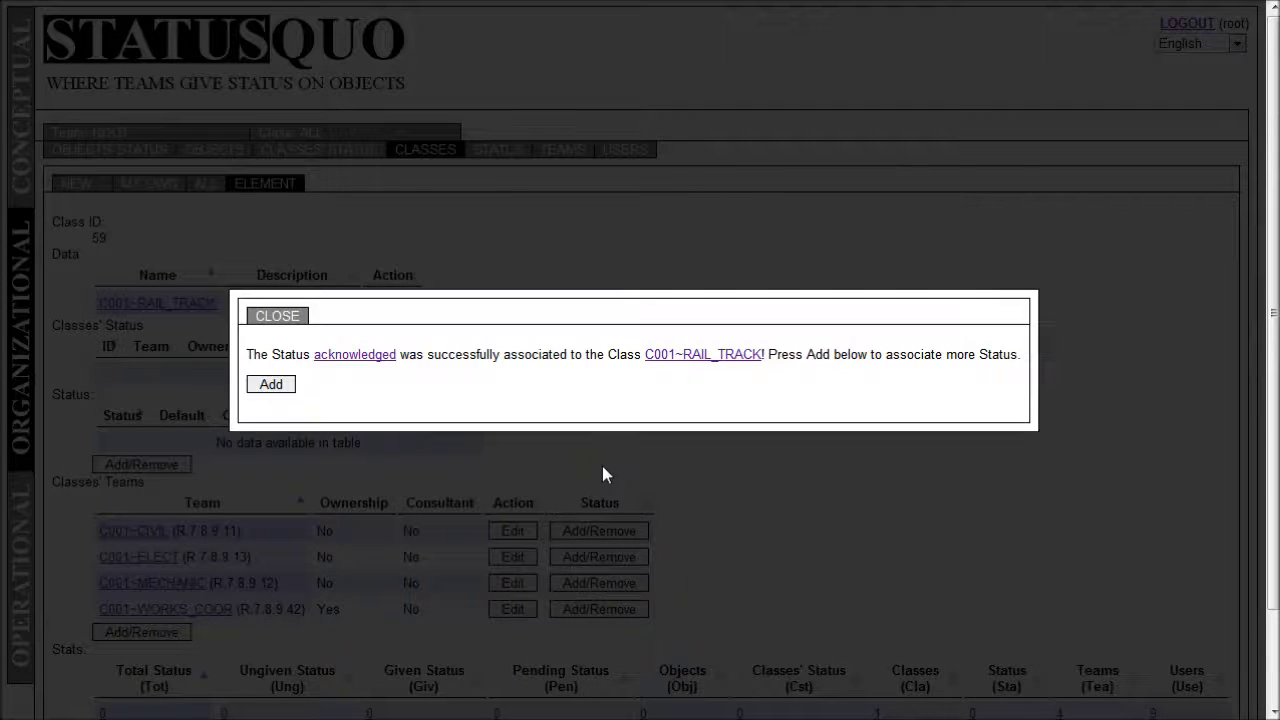
Filter the statuses by "apro" and associate aproved with the class, setting Owned to Yes.
left_click(275, 385)
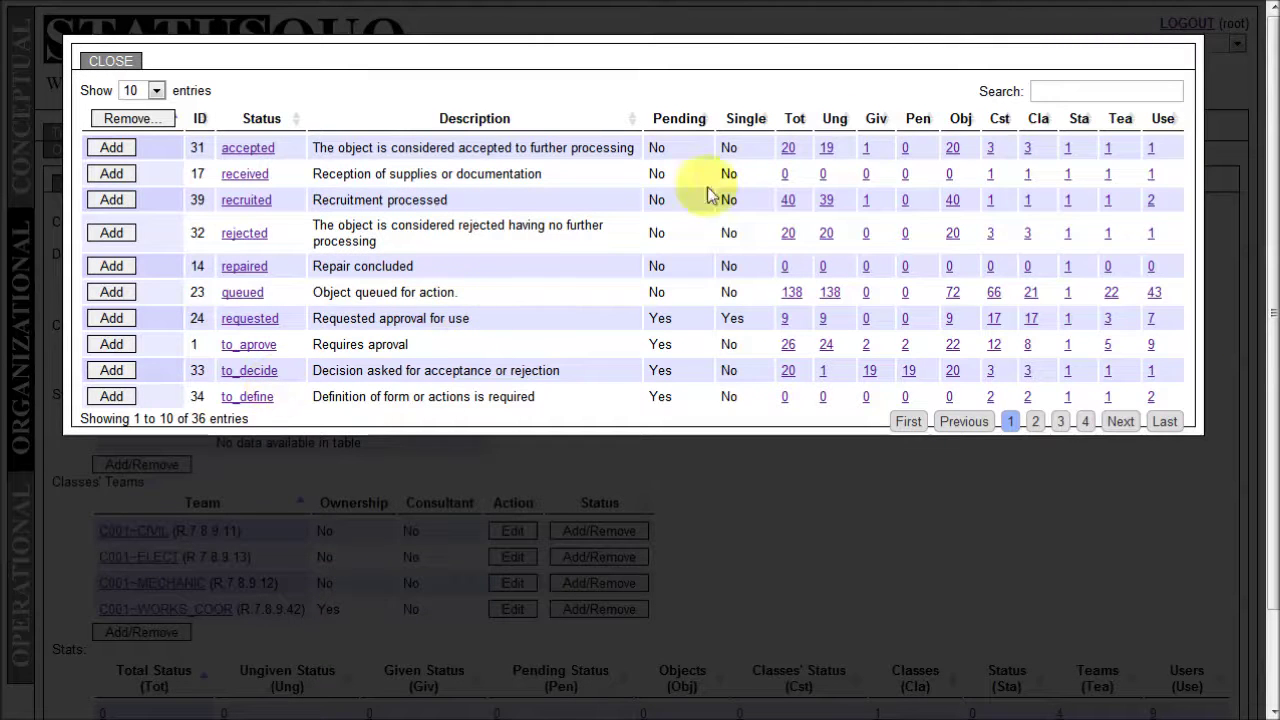
left_click(1048, 91)
type("apro")
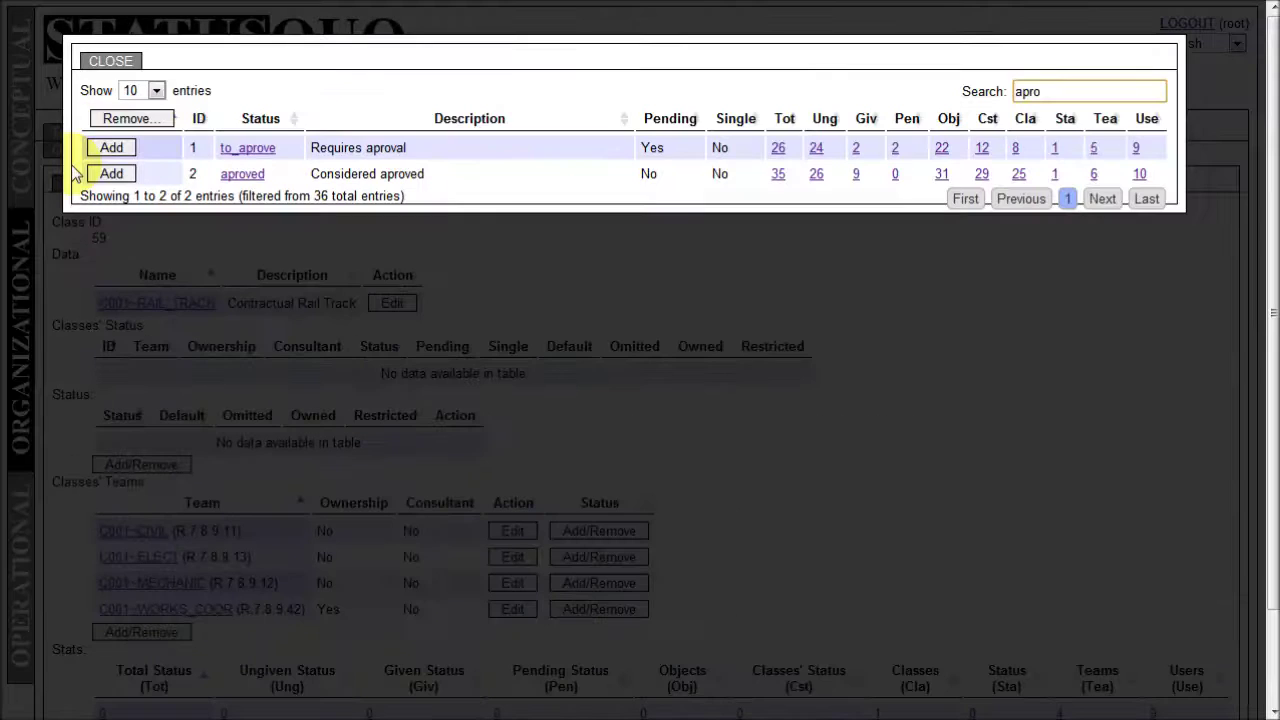
left_click(111, 174)
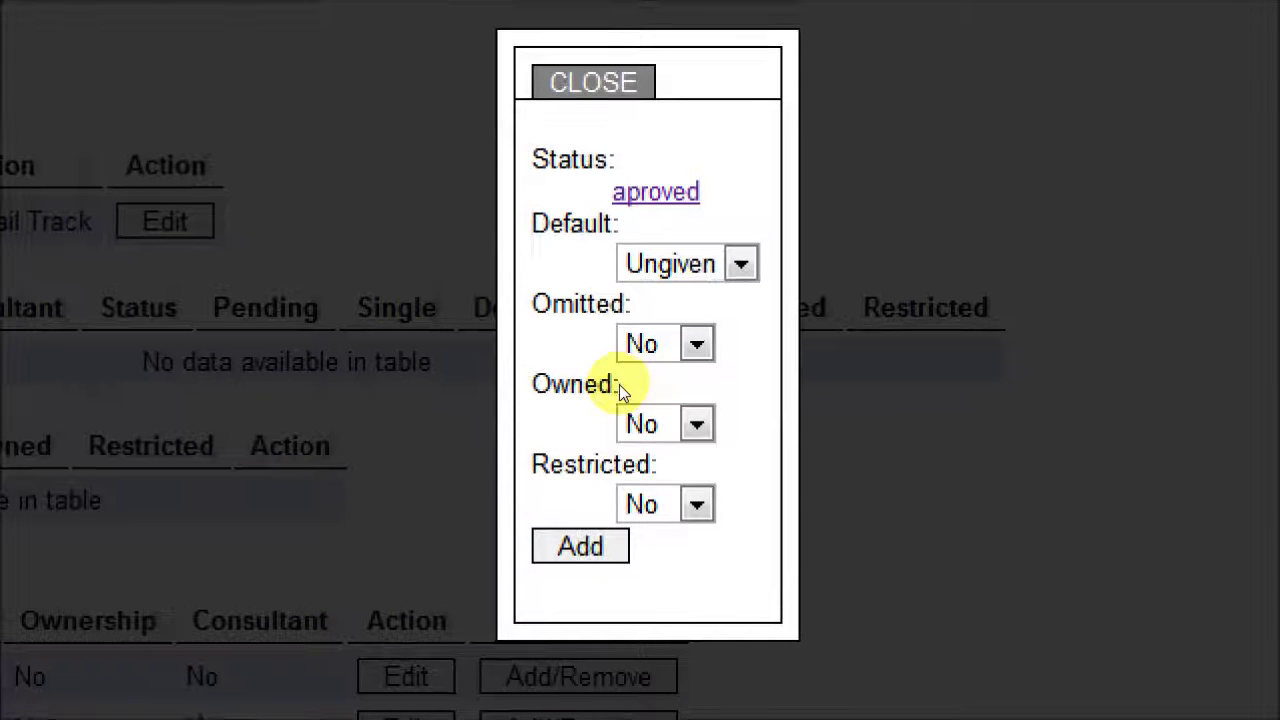
left_click(632, 400)
key("Up")
key("Return")
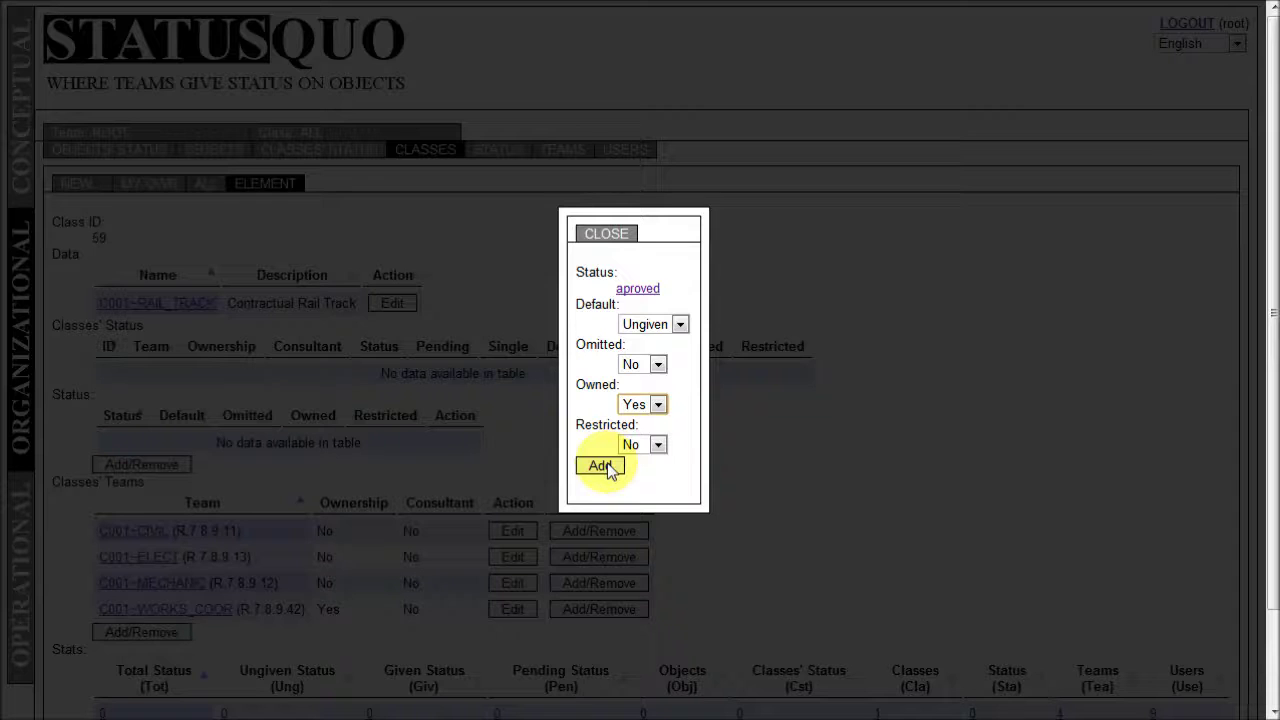
left_click(606, 467)
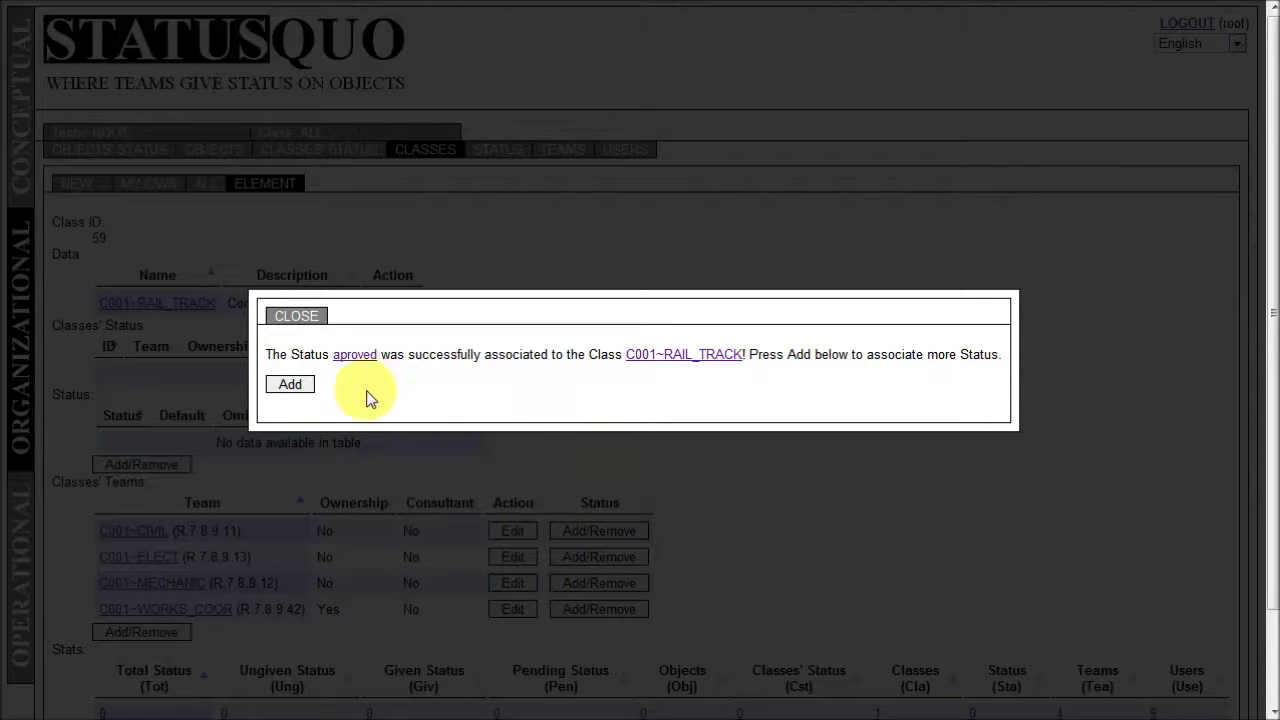
Find the status reproved by filtering for "reprov", associate it with the class with Owned set to Yes, and return to the class page.
left_click(296, 384)
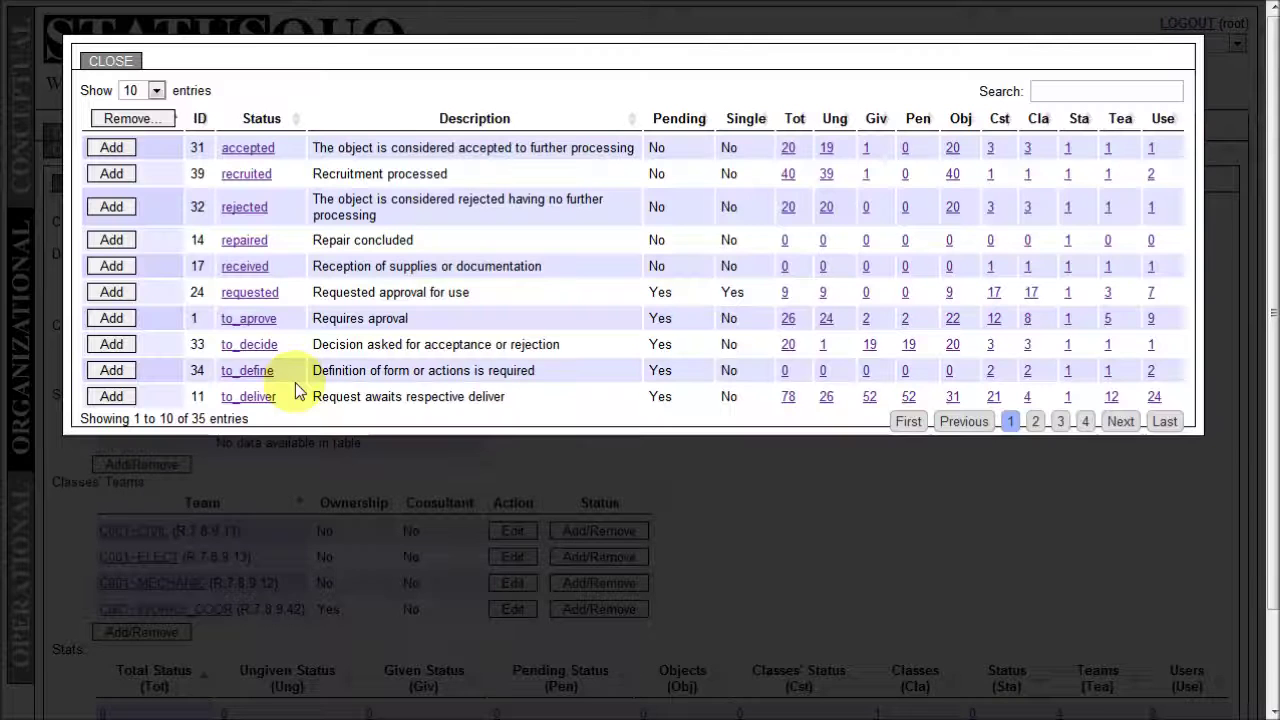
left_click(1052, 91)
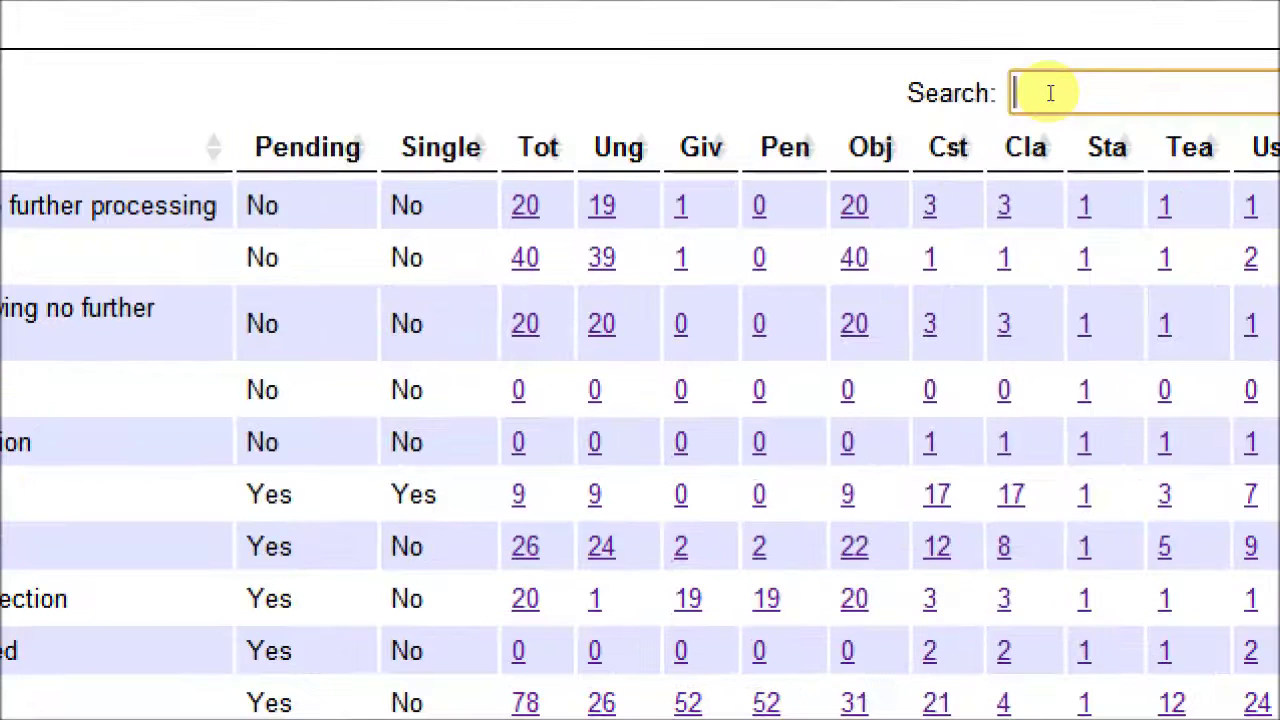
type("reprov")
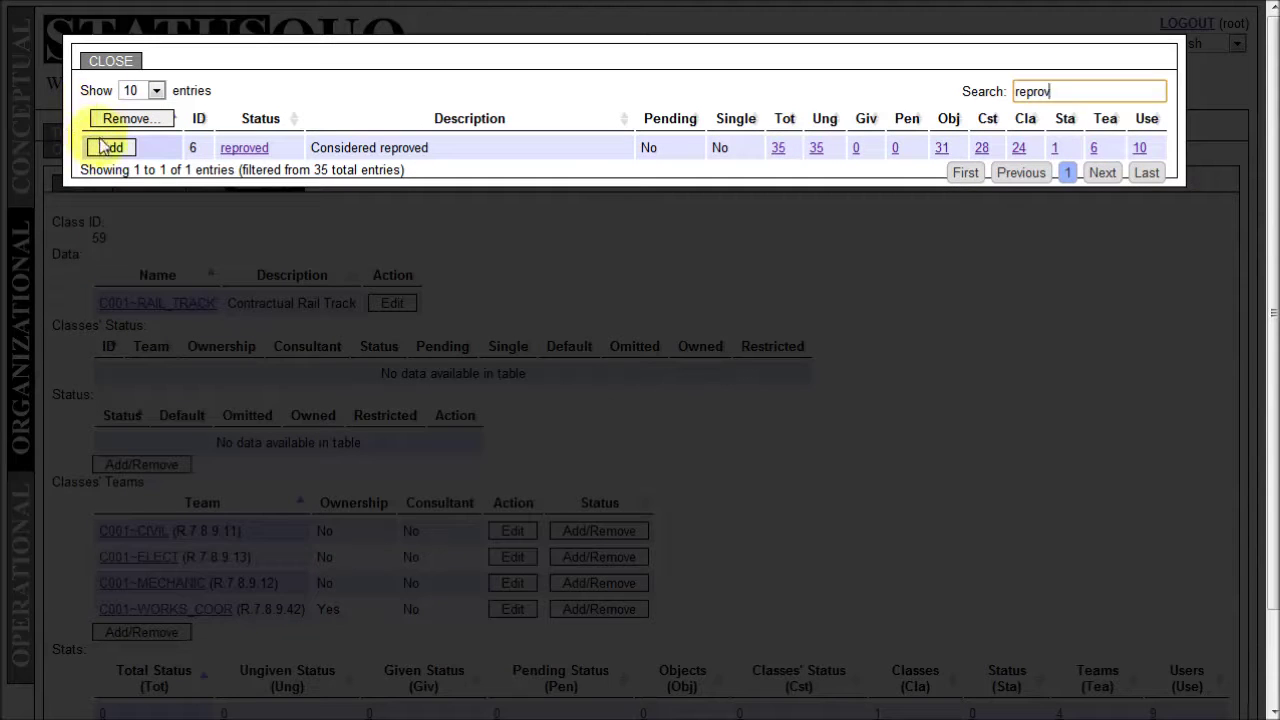
left_click(165, 205)
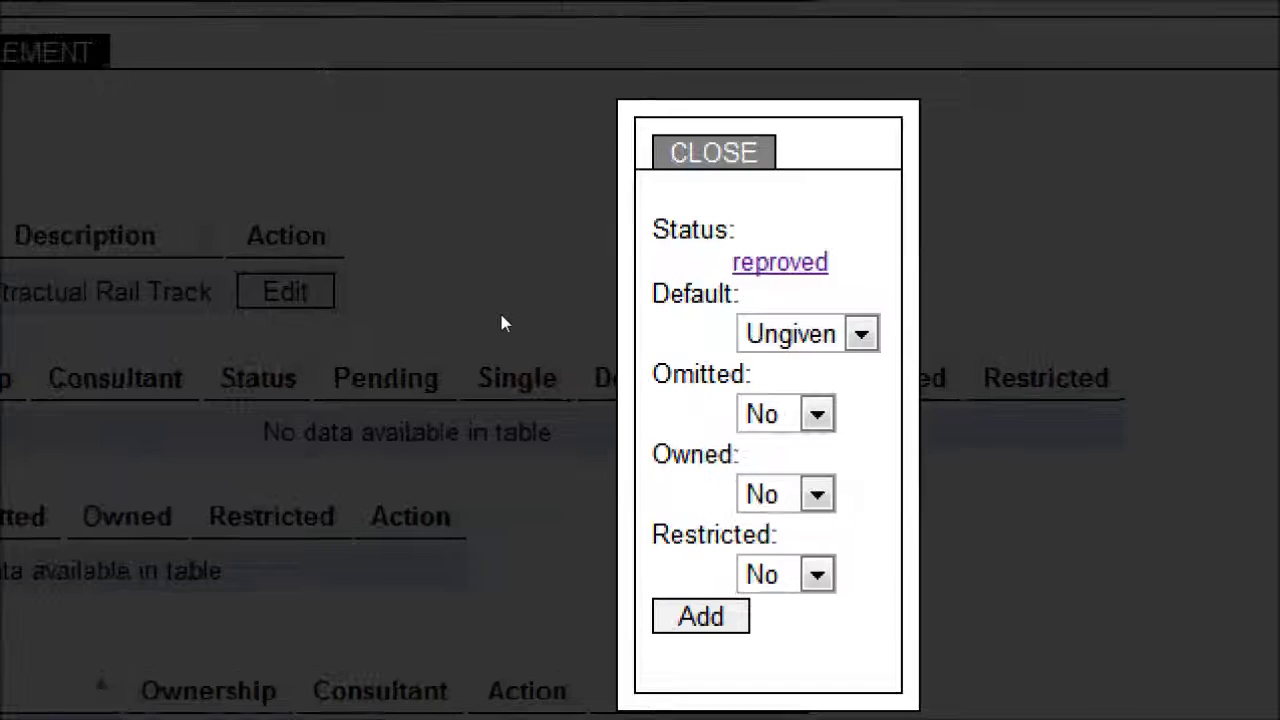
key("alt+Down")
key("Up")
key("Return")
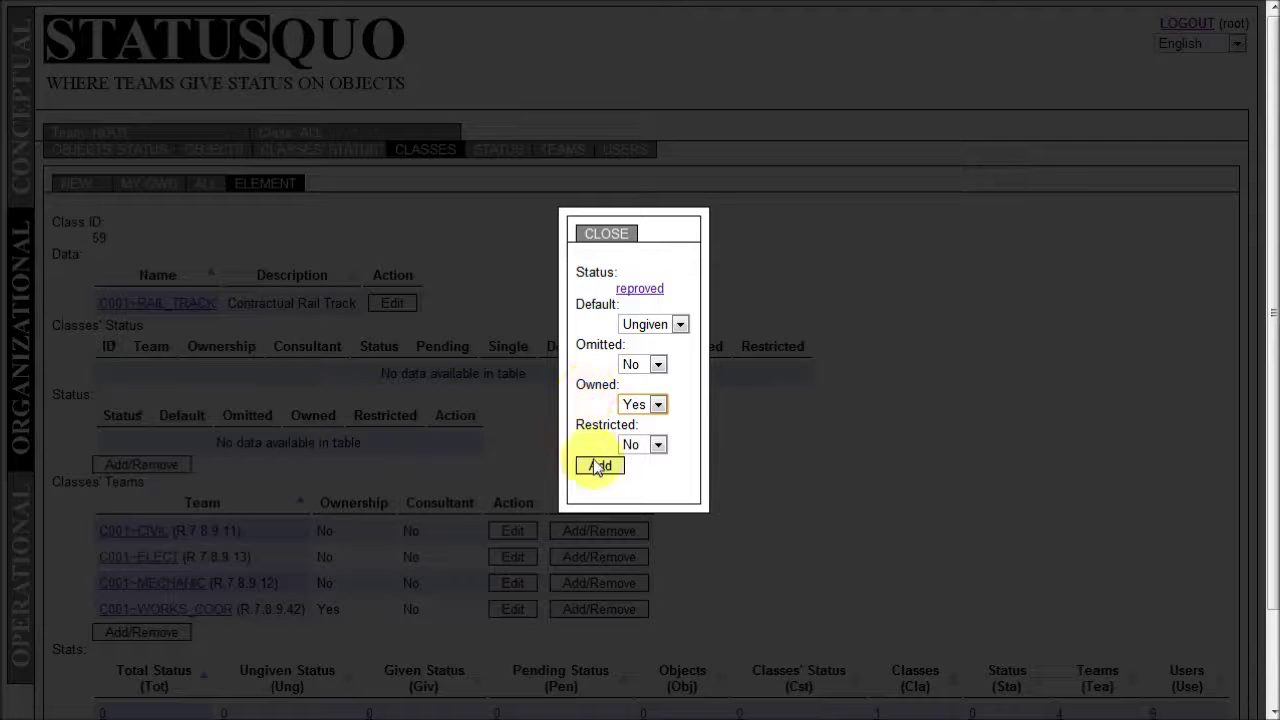
left_click(597, 466)
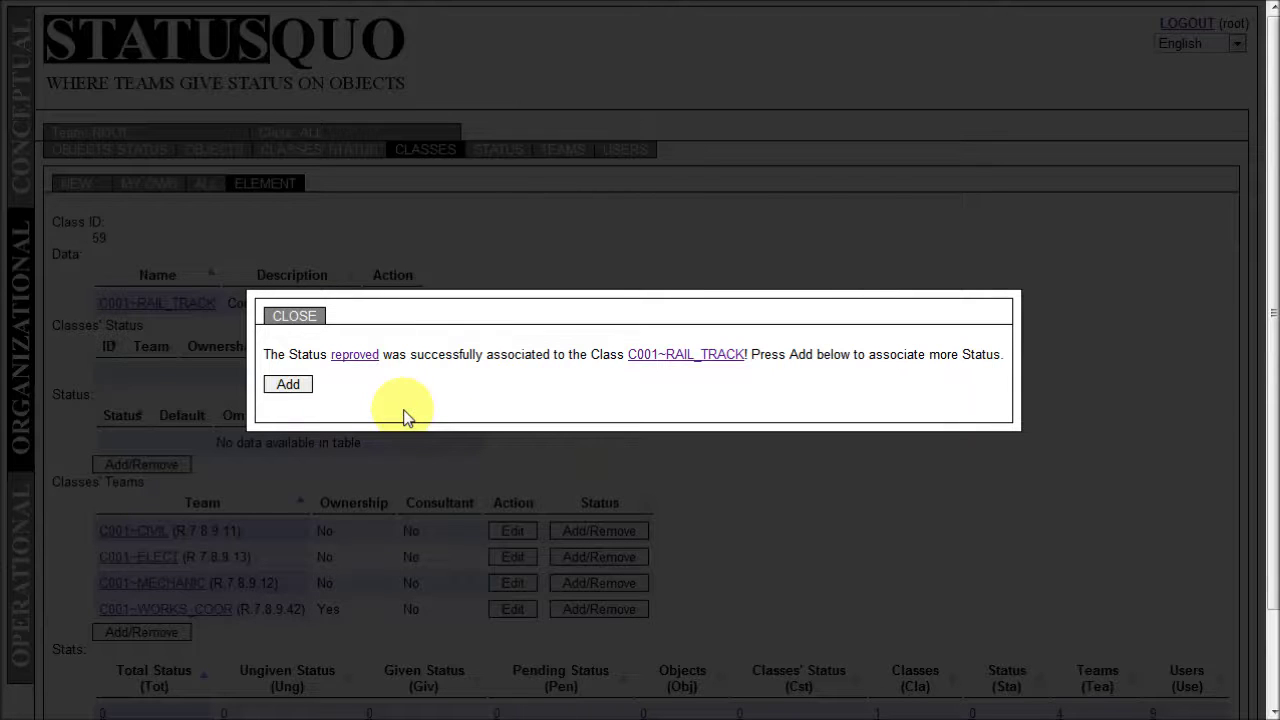
left_click(684, 356)
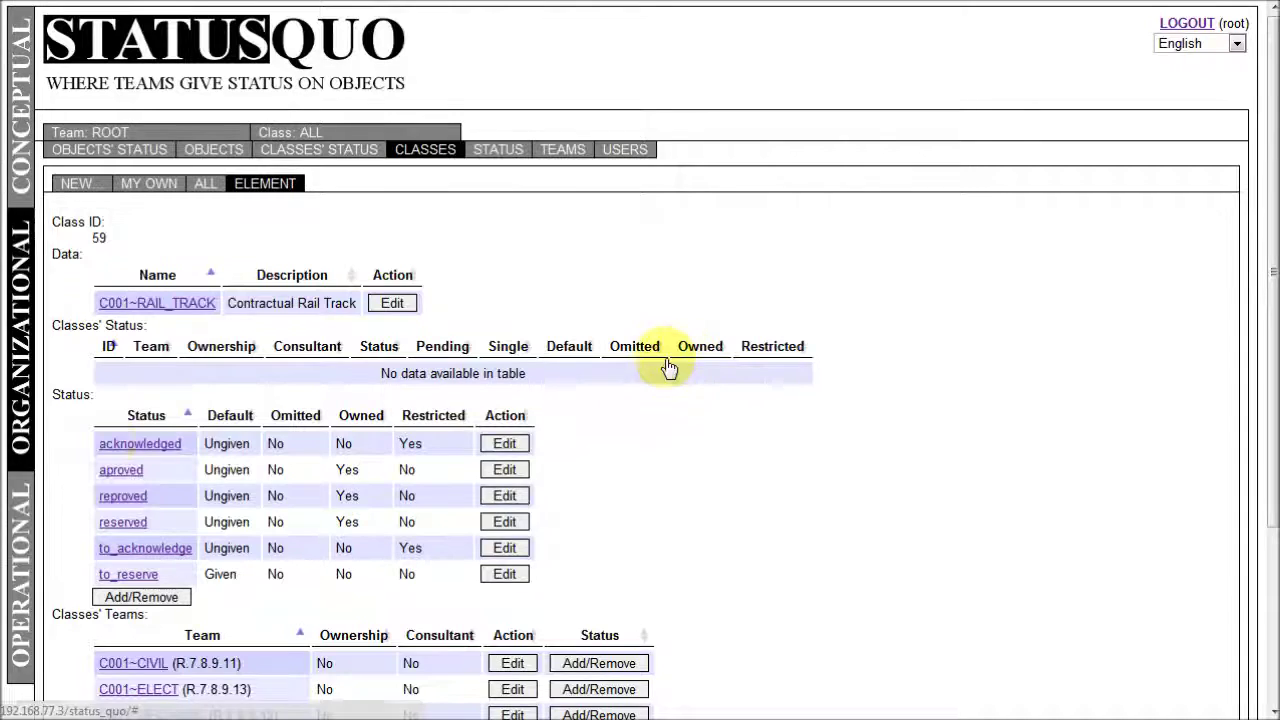
Associate the statuses aproved, reproved, to_acknowledge, acknowledged and reserved with the C001~CIVIL team, then return to the C001~RAIL_TRACK class.
scroll(96, 449, "down", 2)
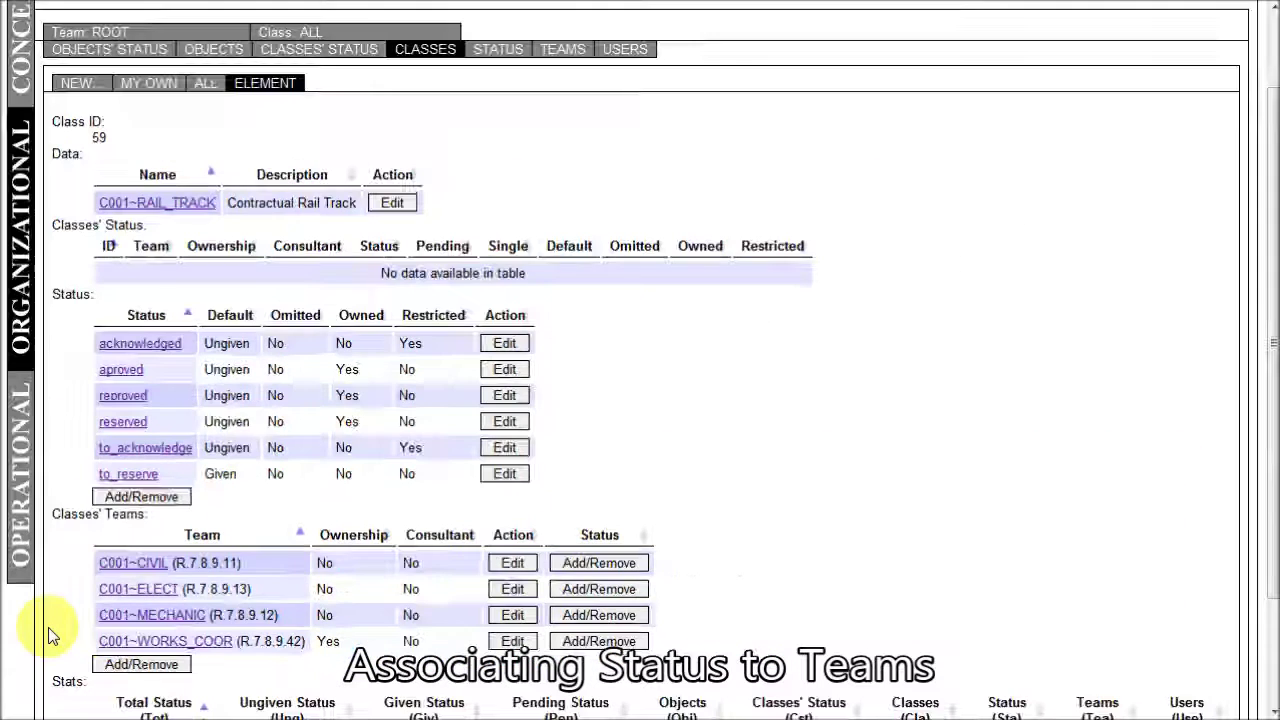
left_click(572, 563)
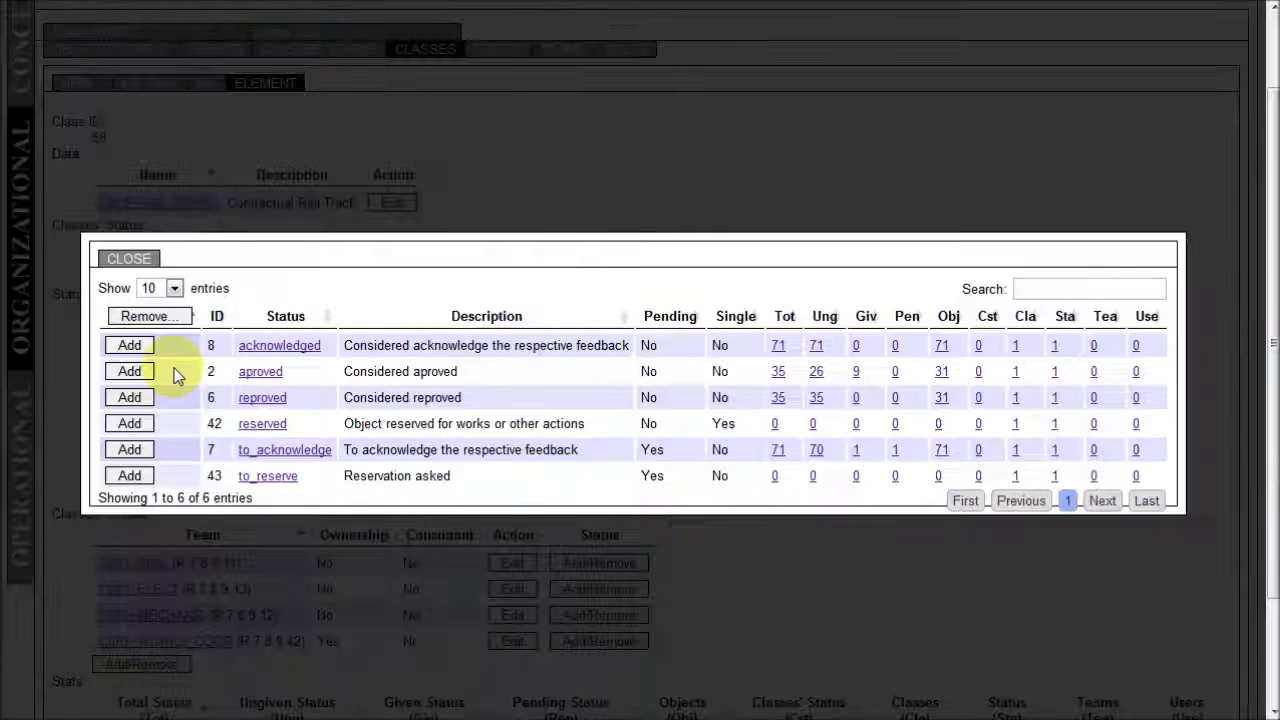
left_click(85, 377)
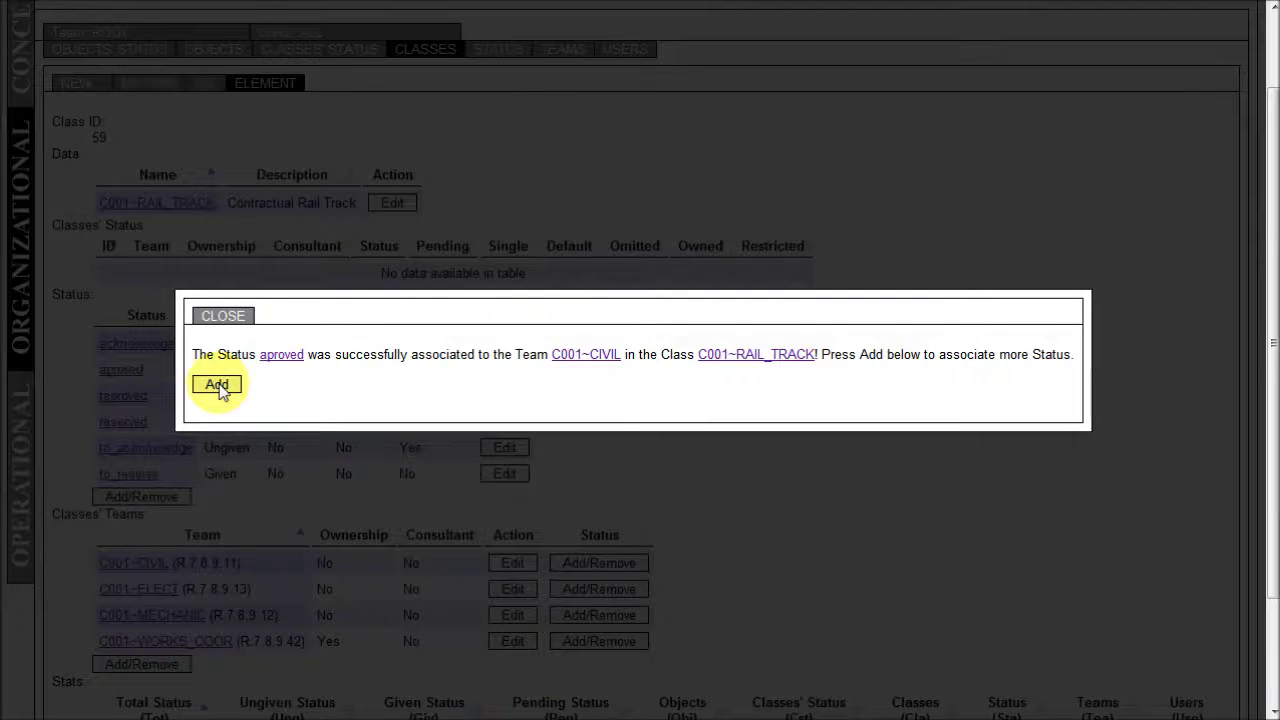
left_click(218, 386)
left_click(135, 385)
left_click(210, 384)
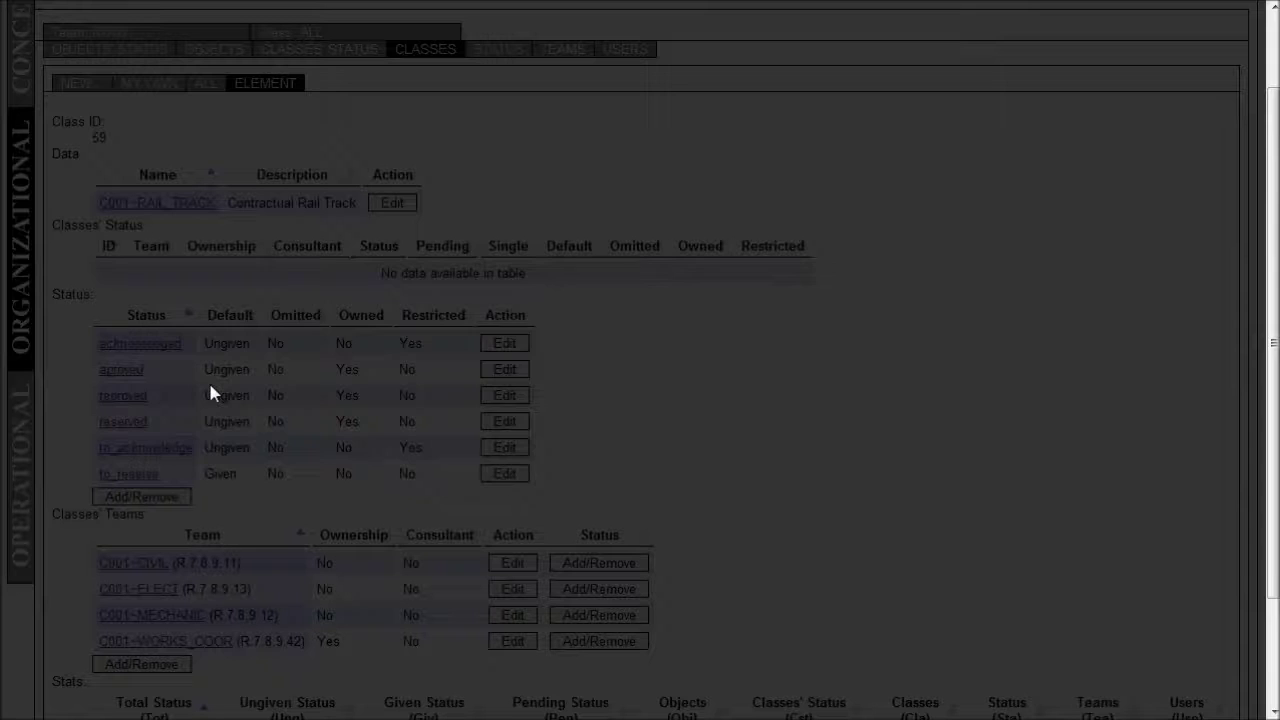
left_click(128, 423)
left_click(192, 386)
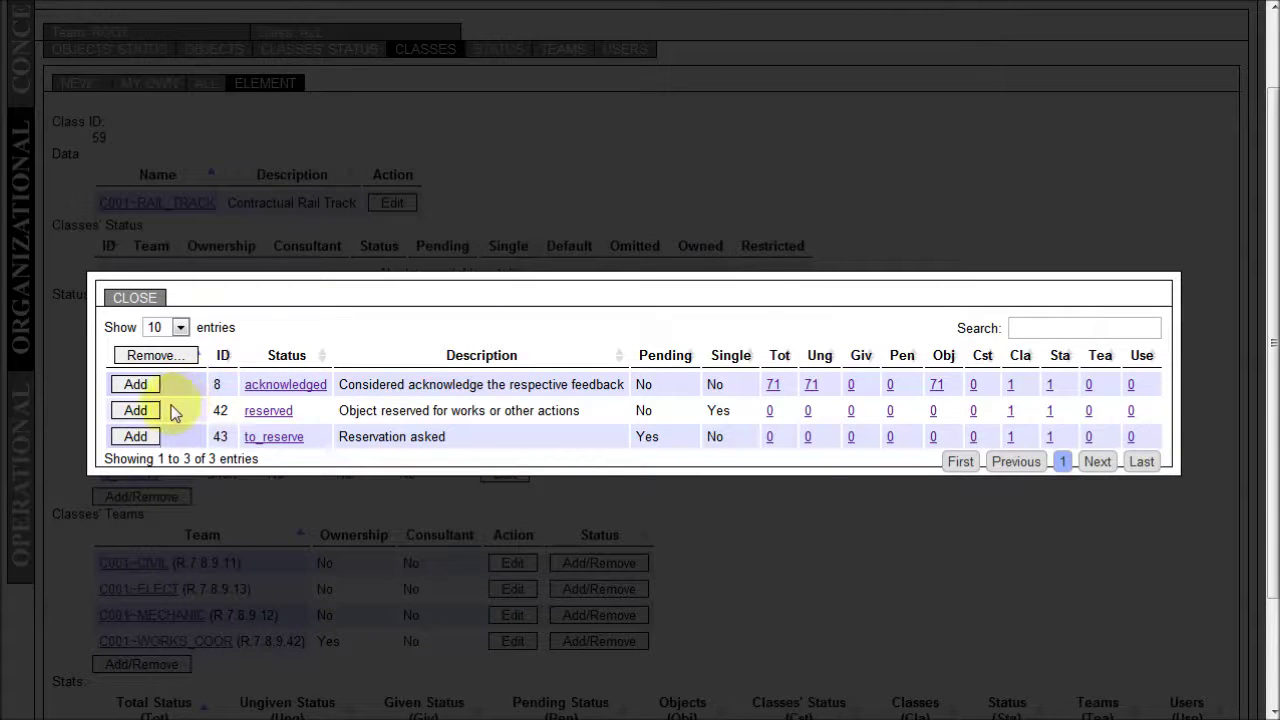
left_click(137, 386)
left_click(192, 386)
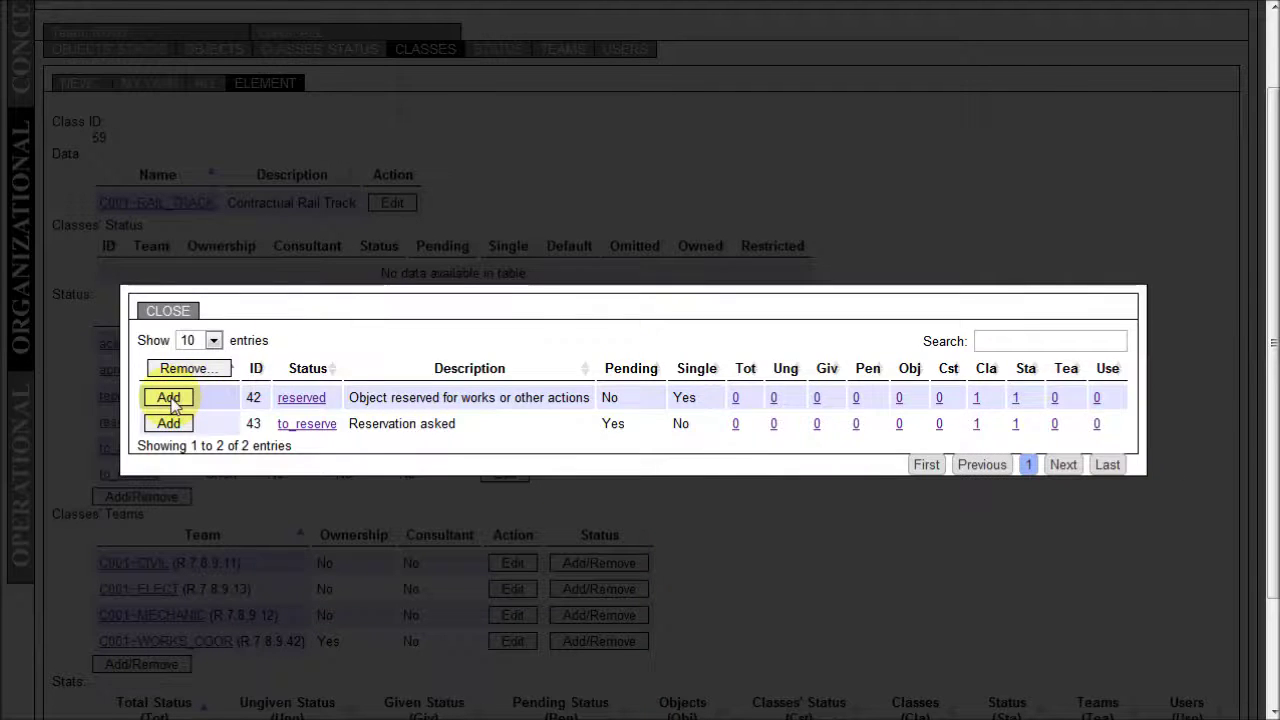
left_click(169, 397)
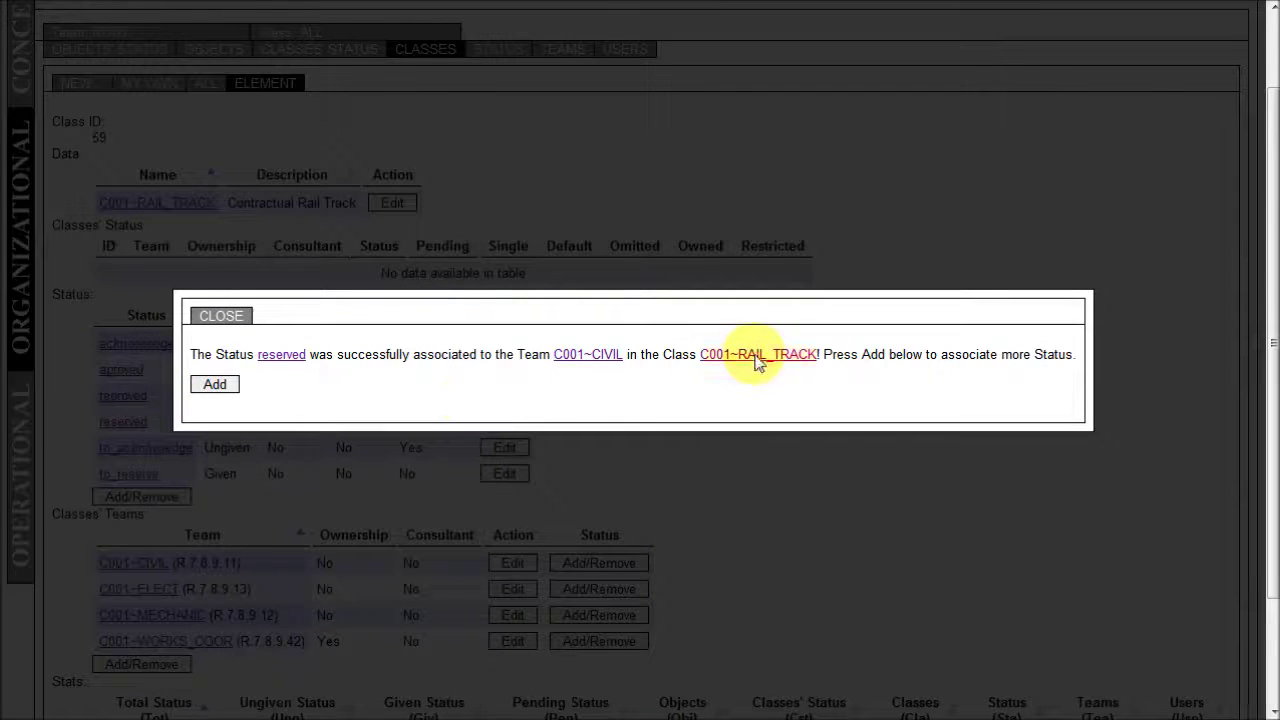
left_click(757, 358)
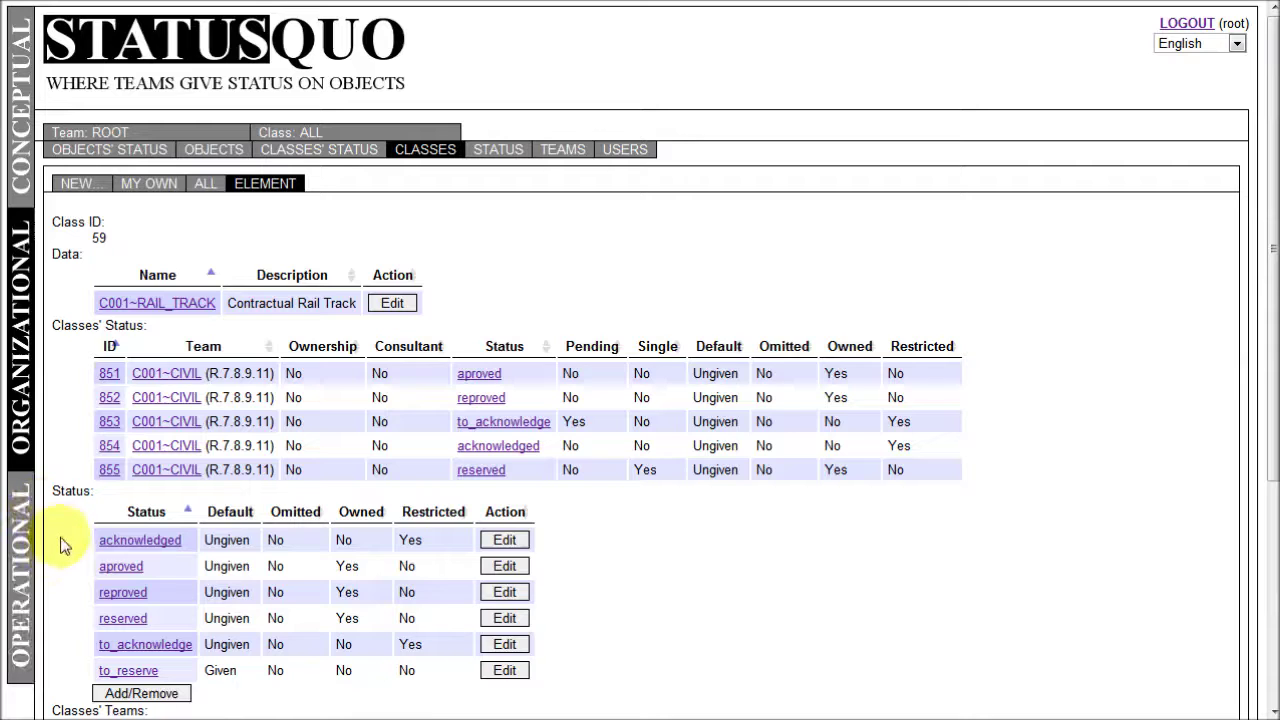
Associate the statuses acknowledged, aproved, reproved, reserved and to_acknowledge with the C001~ELECT team, then return to the C001~RAIL_TRACK class.
scroll(62, 600, "down", 3)
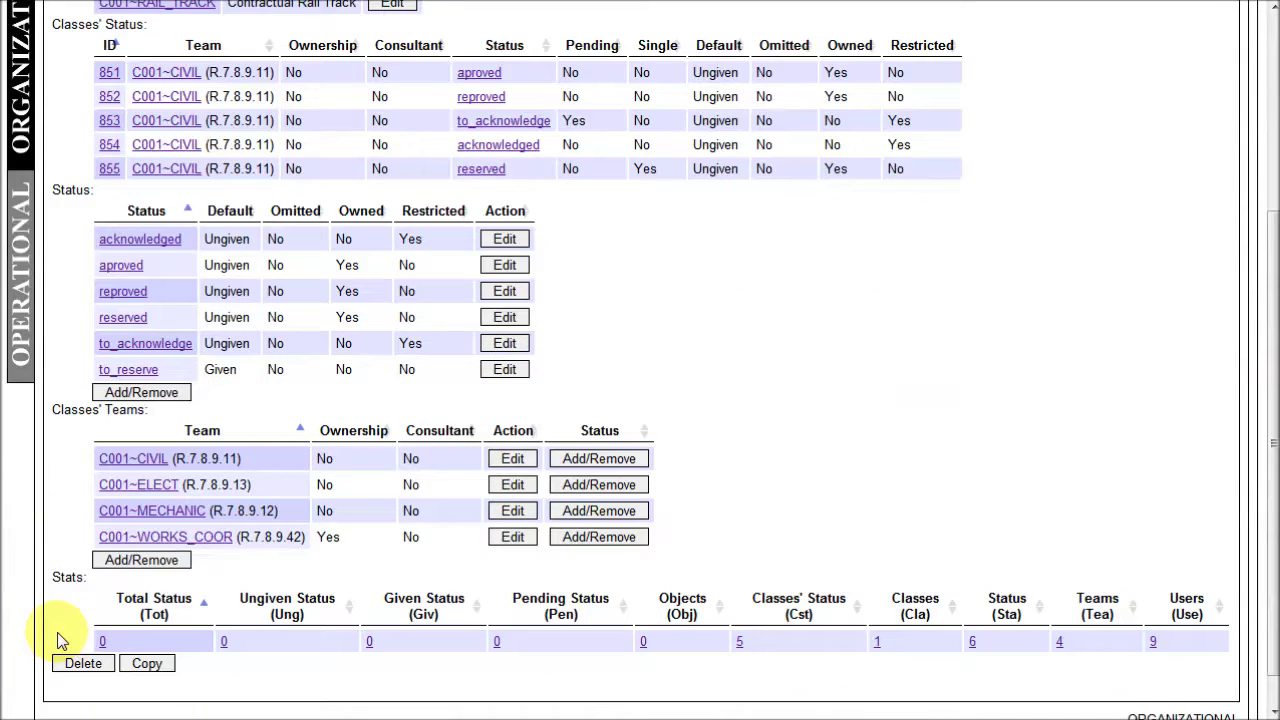
left_click(596, 485)
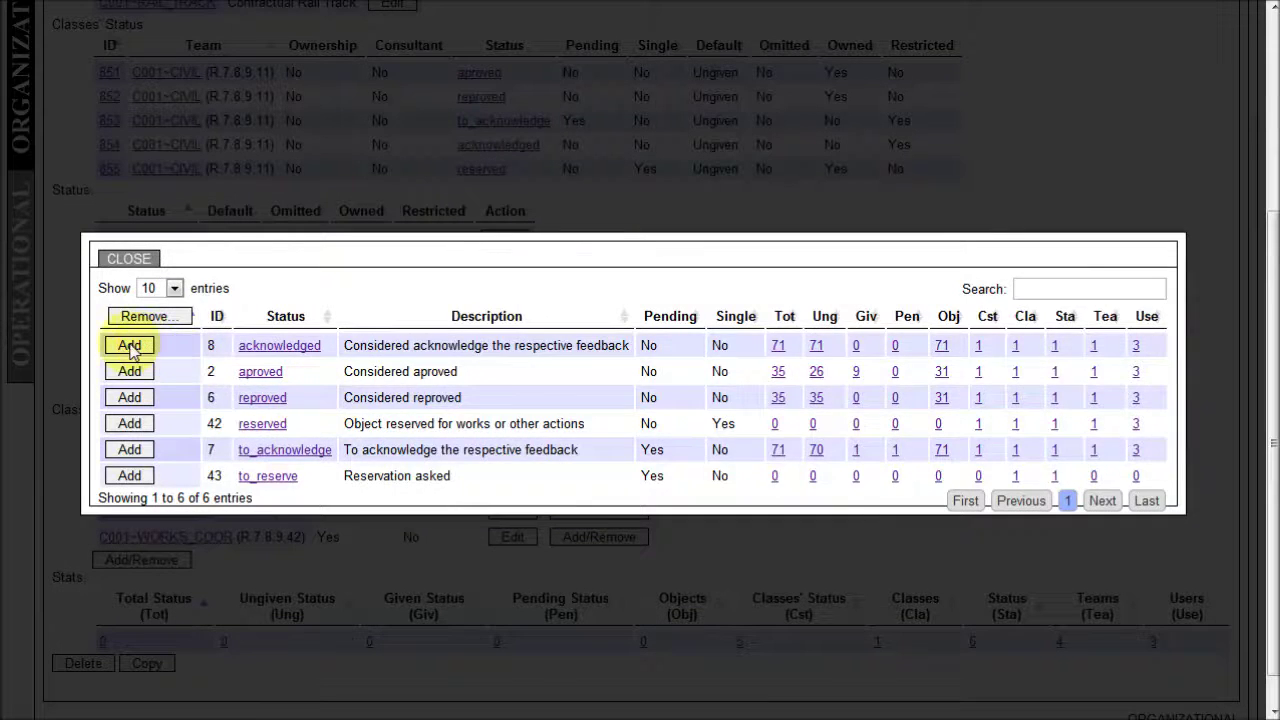
left_click(128, 347)
left_click(185, 384)
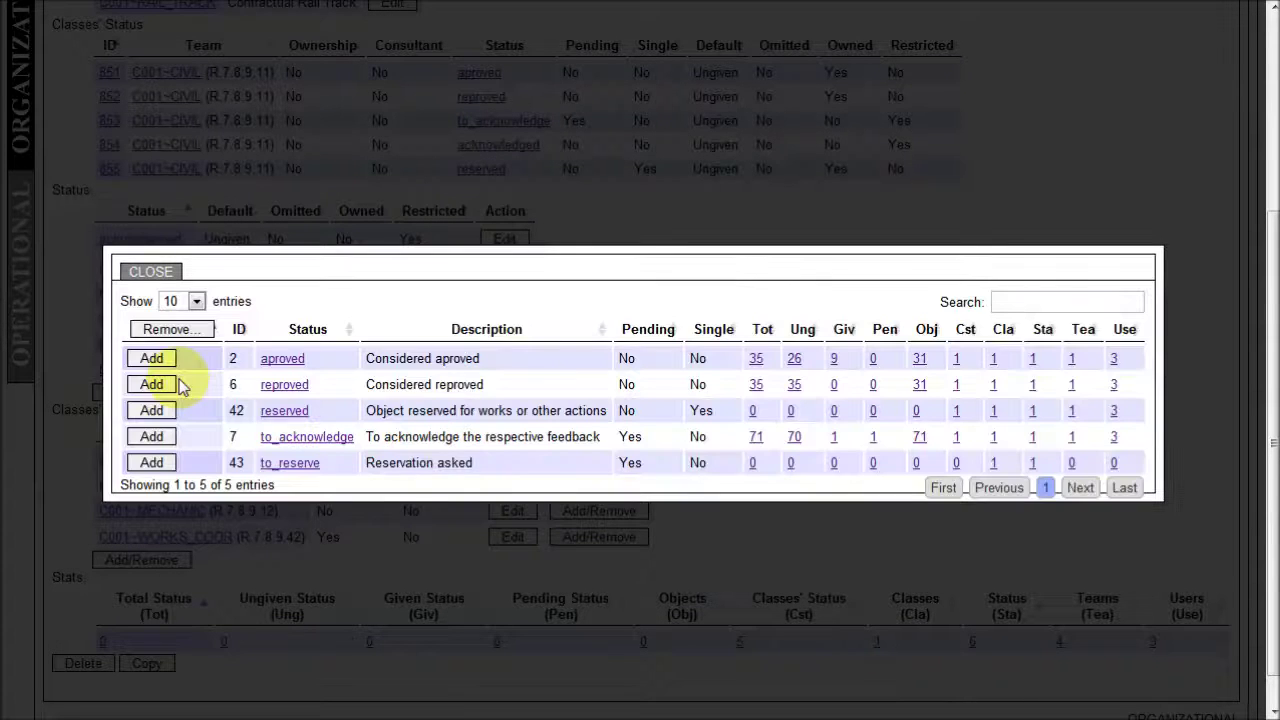
left_click(152, 361)
left_click(206, 380)
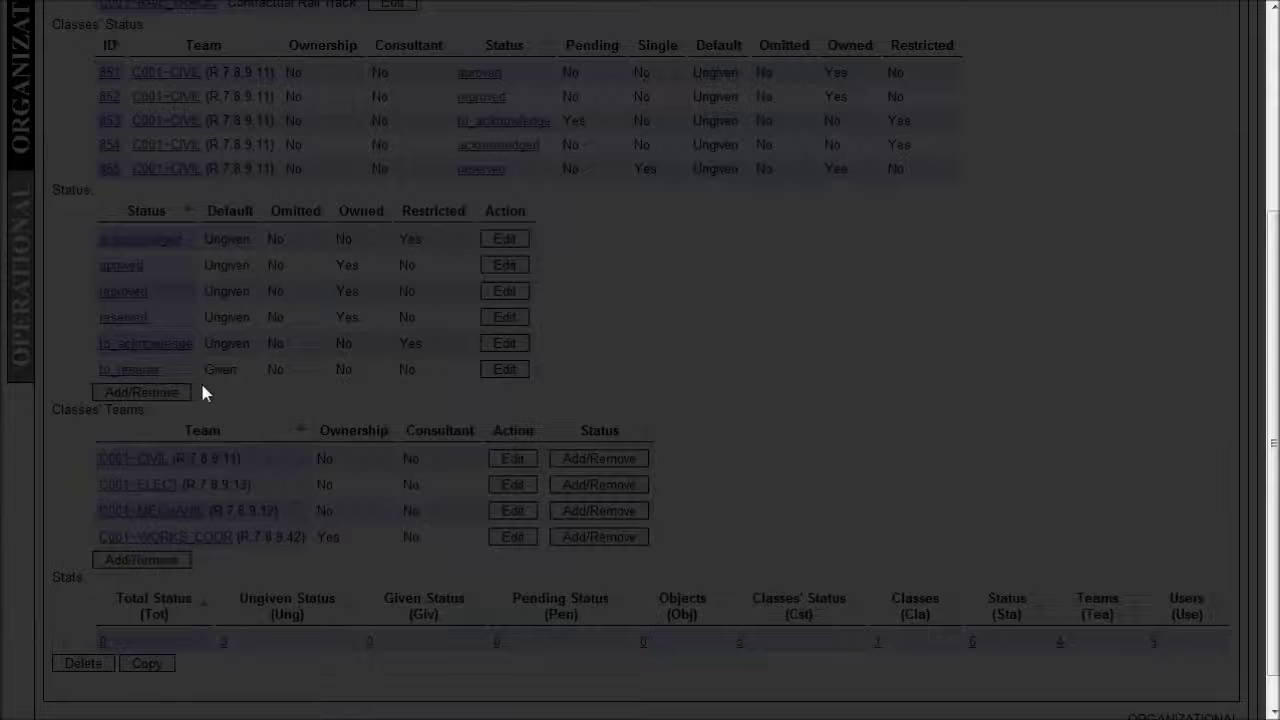
left_click(152, 371)
left_click(208, 382)
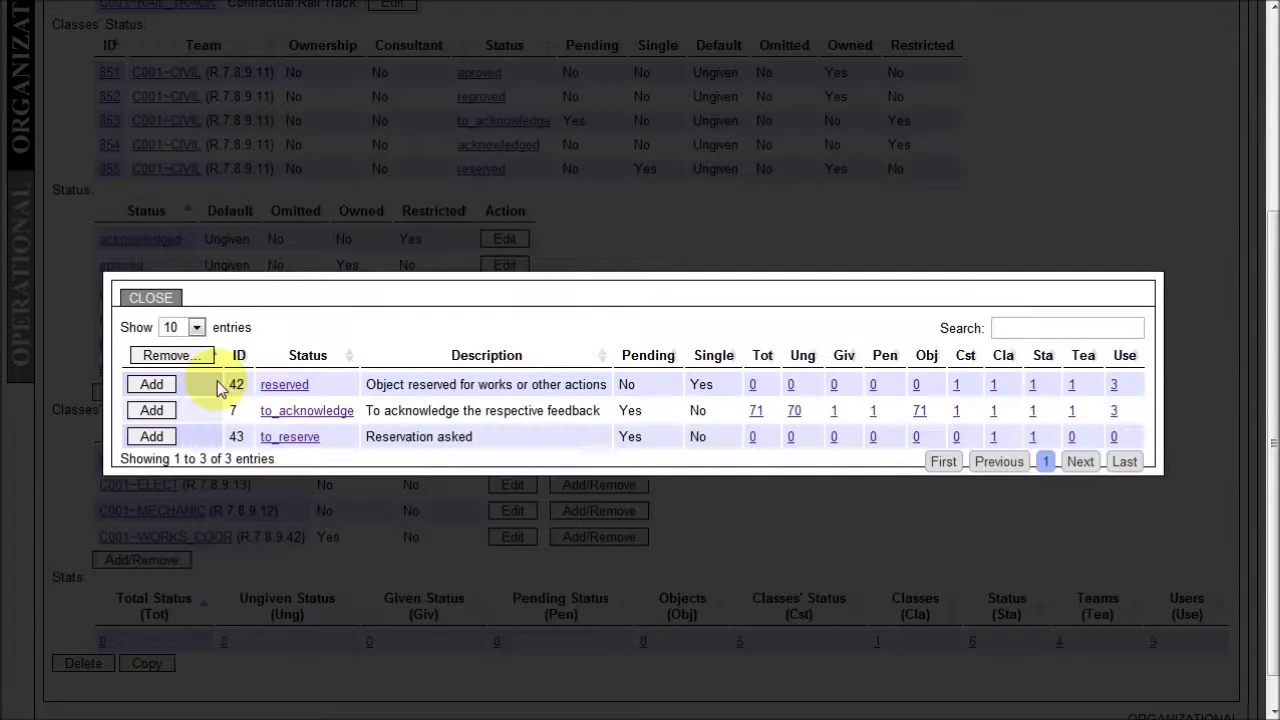
left_click(152, 385)
left_click(210, 381)
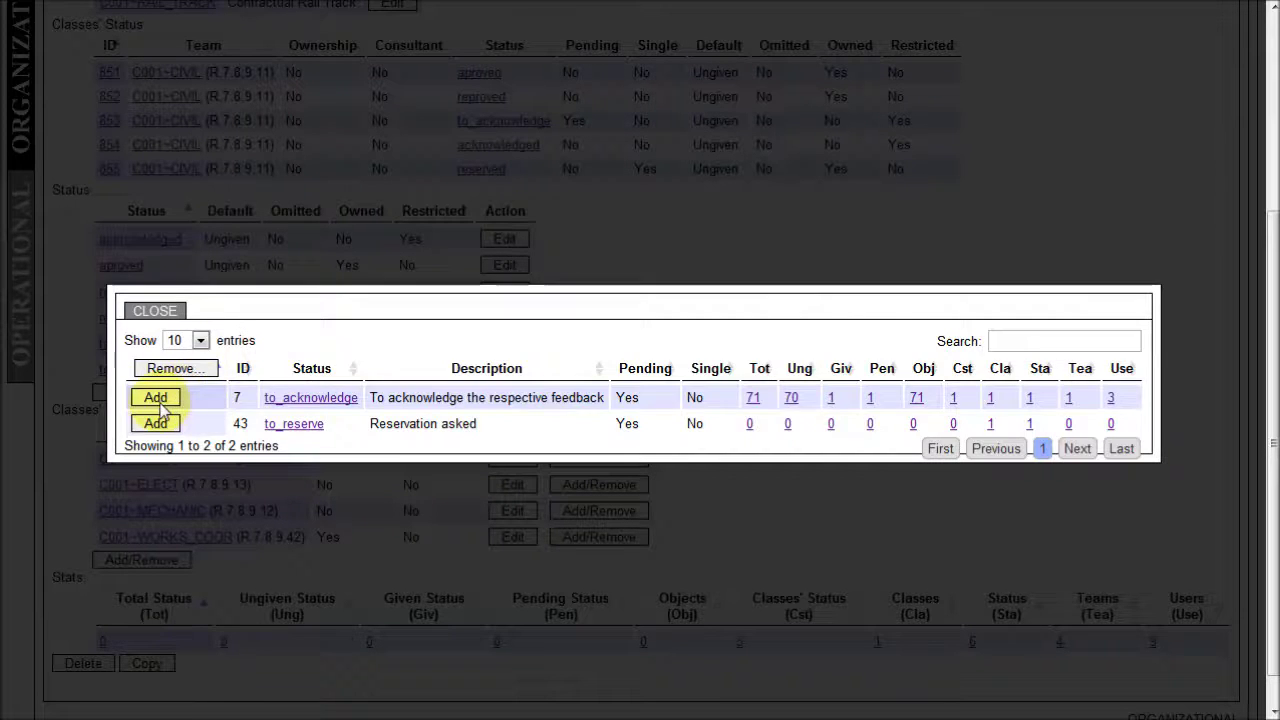
left_click(157, 400)
left_click(792, 357)
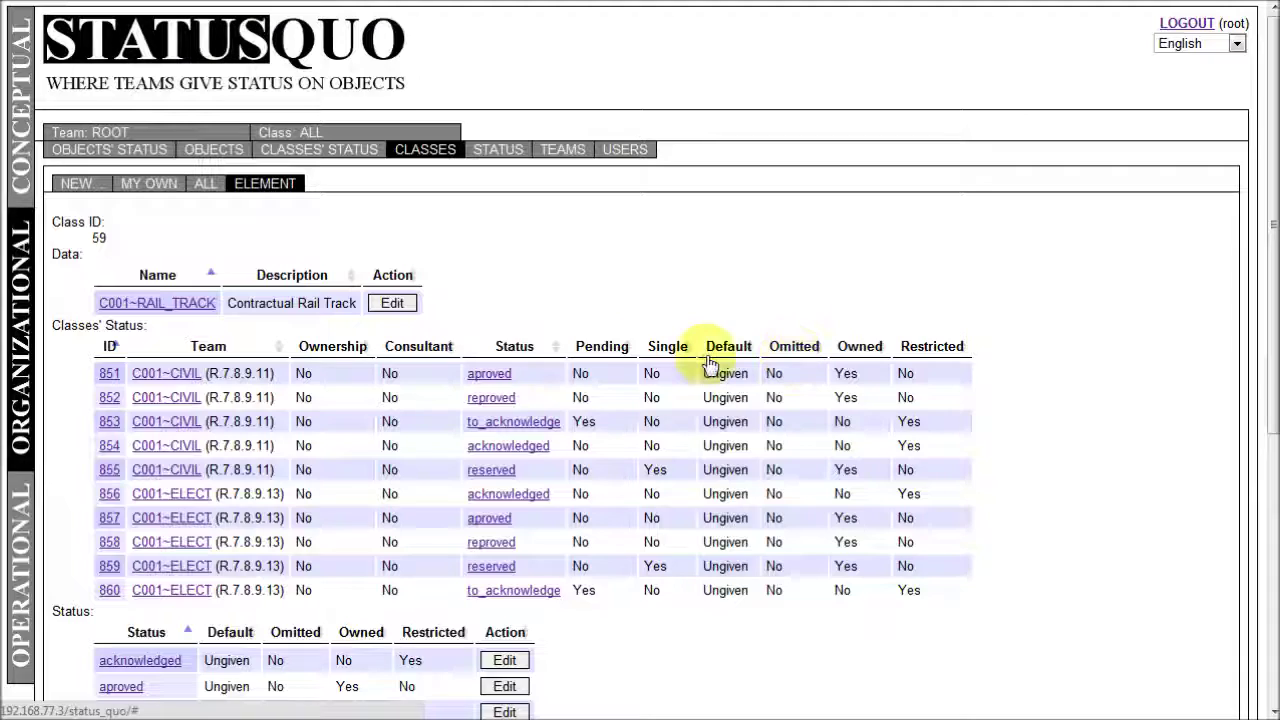
Associate the statuses acknowledged, aproved, reproved, reserved and to_acknowledge with the C001~MECHANIC team, then return to the C001~RAIL_TRACK class.
scroll(125, 445, "down", 5)
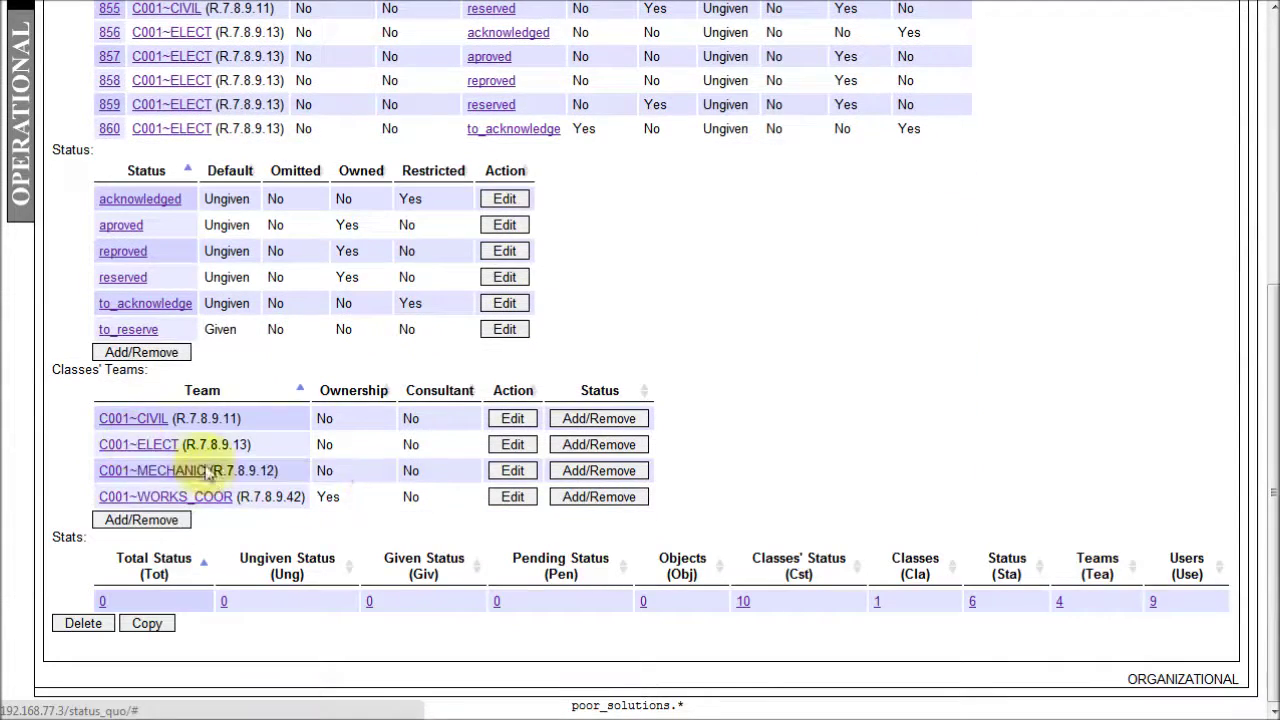
left_click(588, 472)
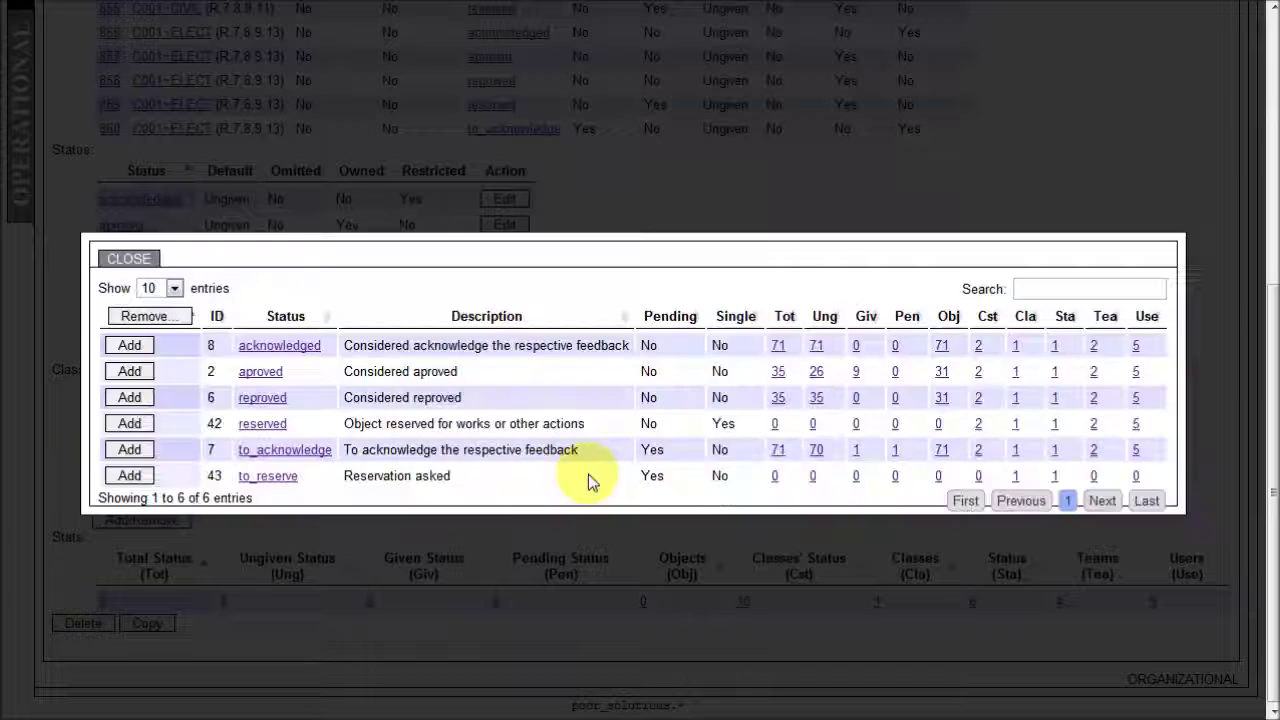
left_click(129, 345)
left_click(200, 389)
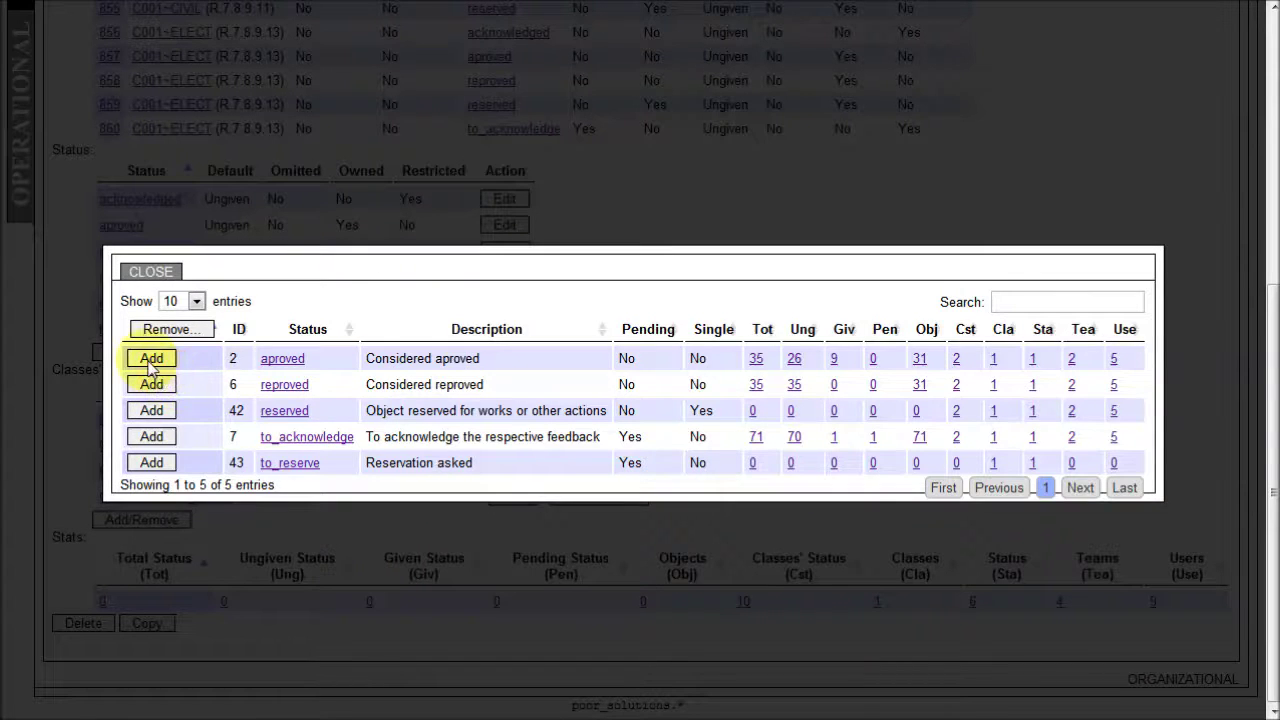
left_click(151, 362)
left_click(195, 384)
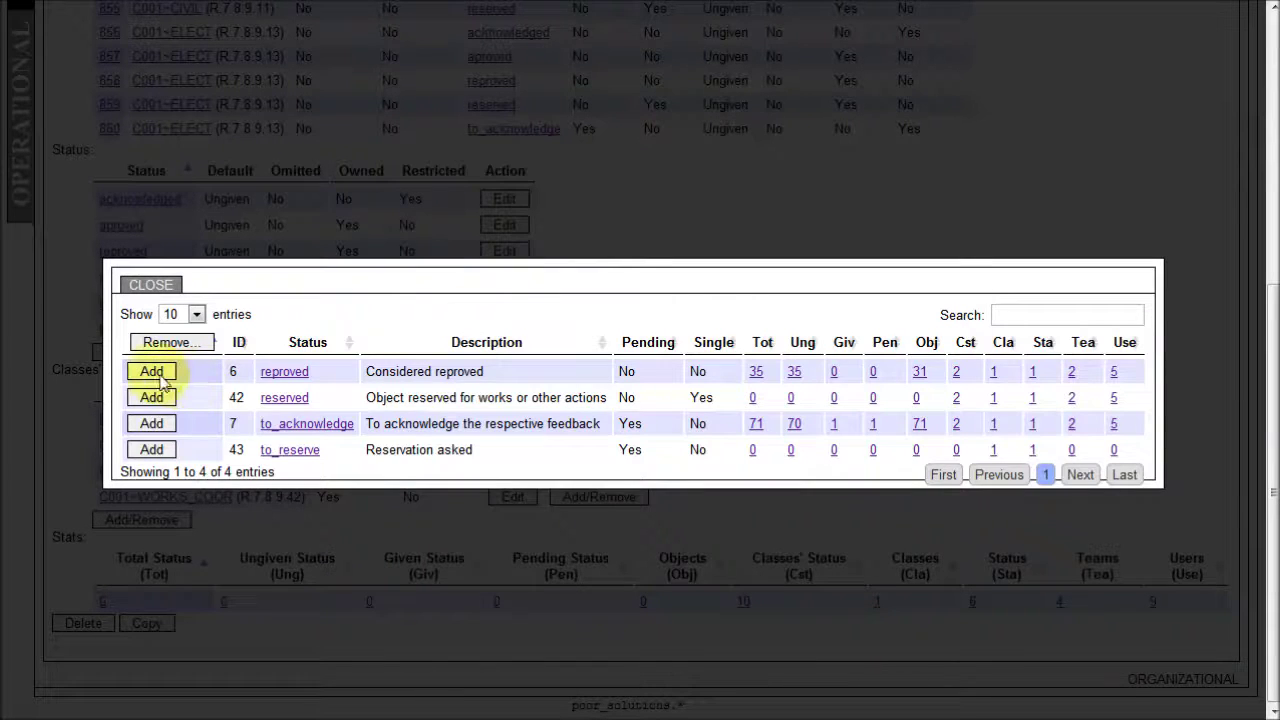
left_click(155, 376)
left_click(195, 384)
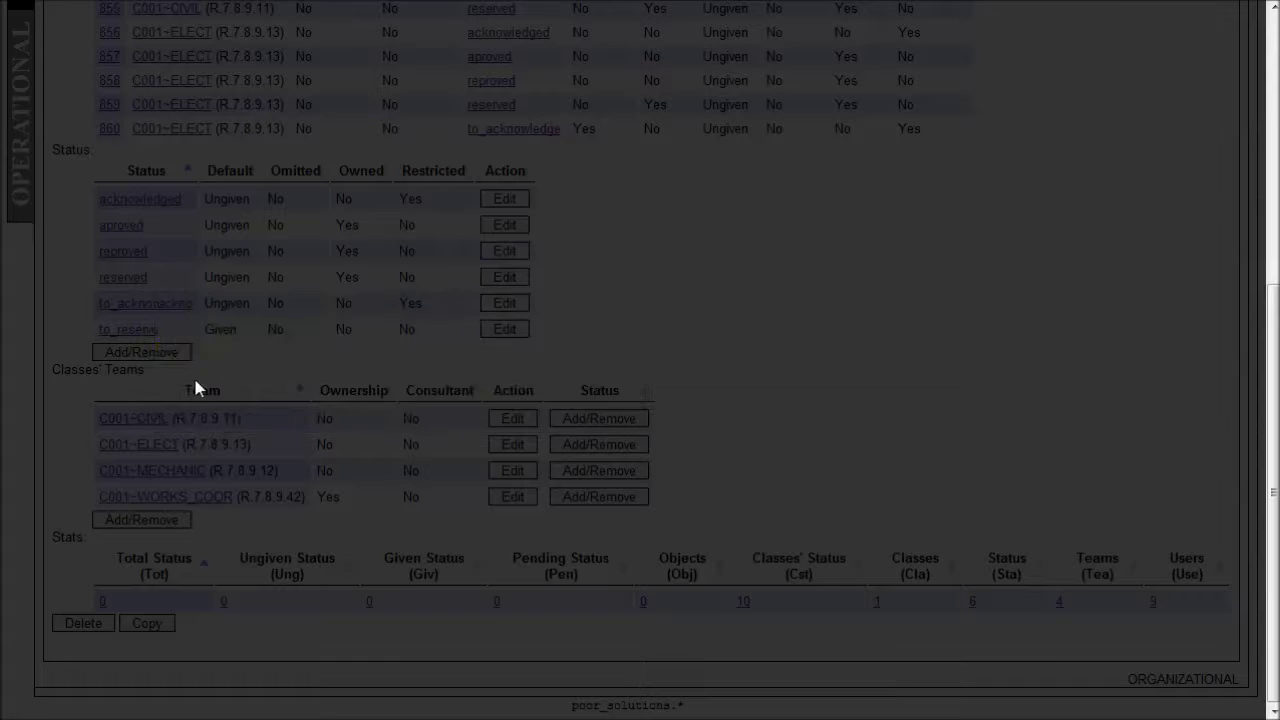
left_click(151, 384)
left_click(195, 385)
left_click(155, 397)
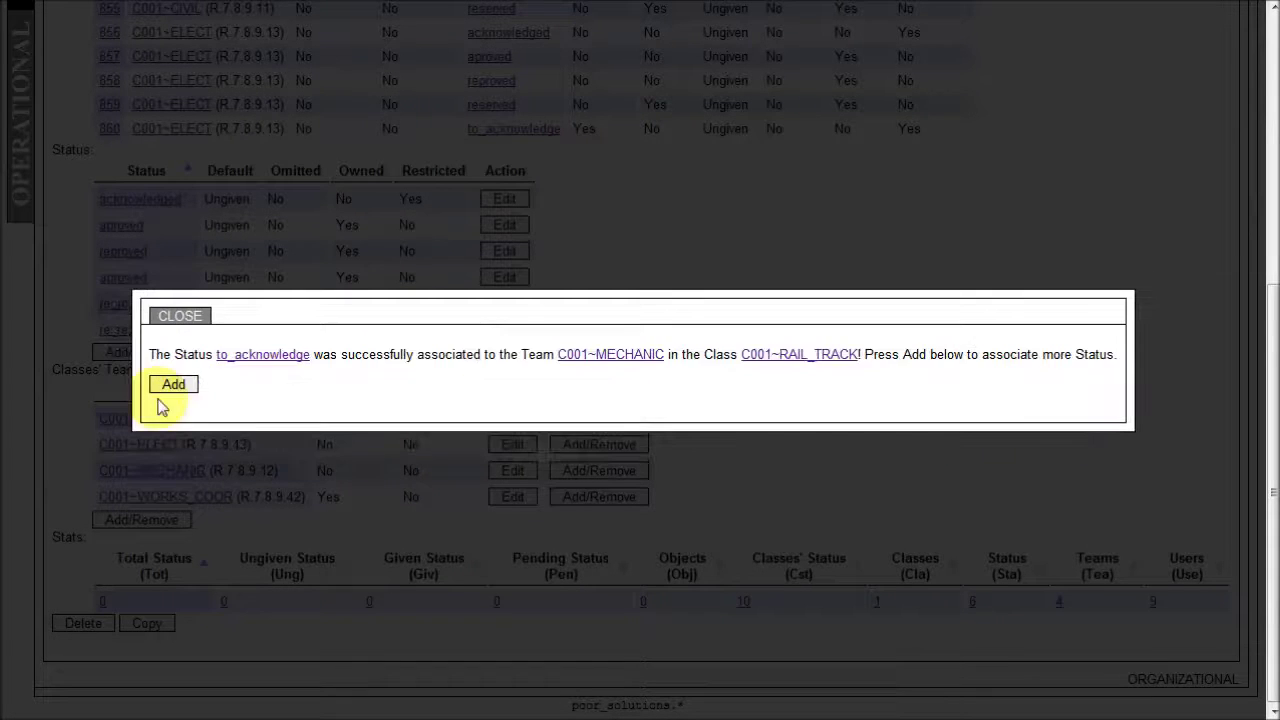
left_click(789, 358)
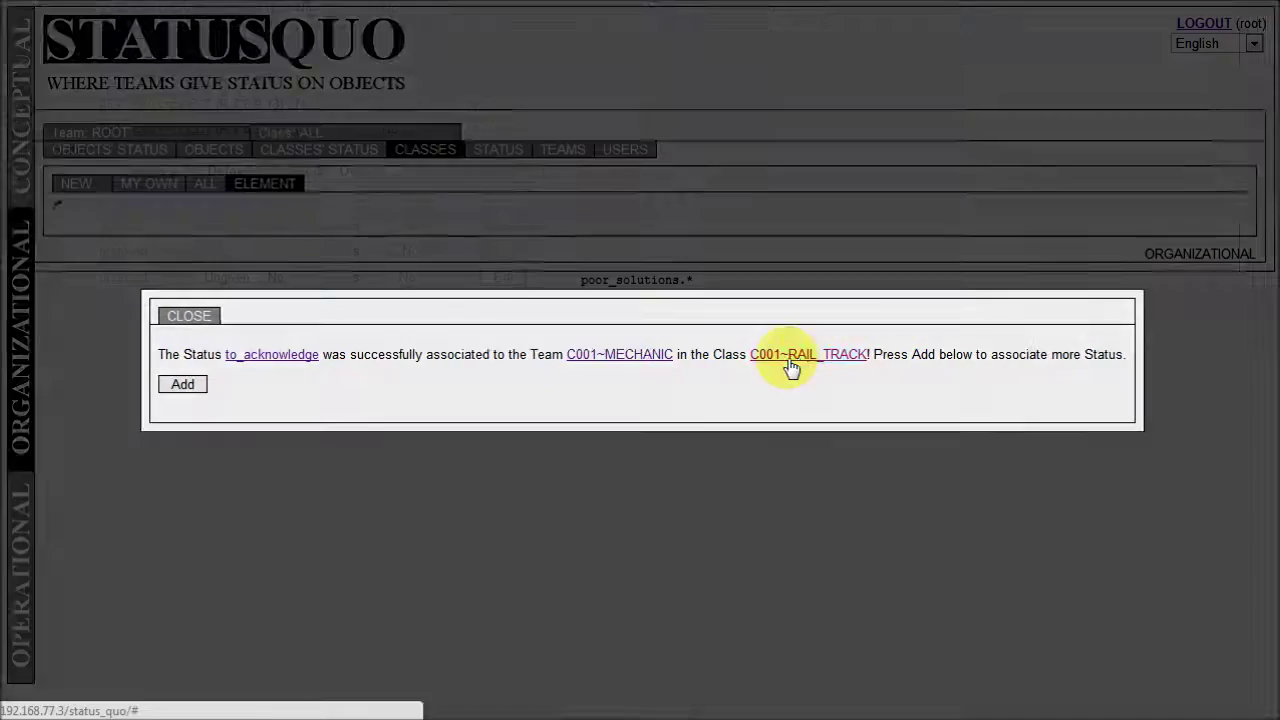
Associate the status to_reserve with the C001~WORKS_COOR team, then return to the C001~RAIL_TRACK class.
scroll(285, 457, "down", 4)
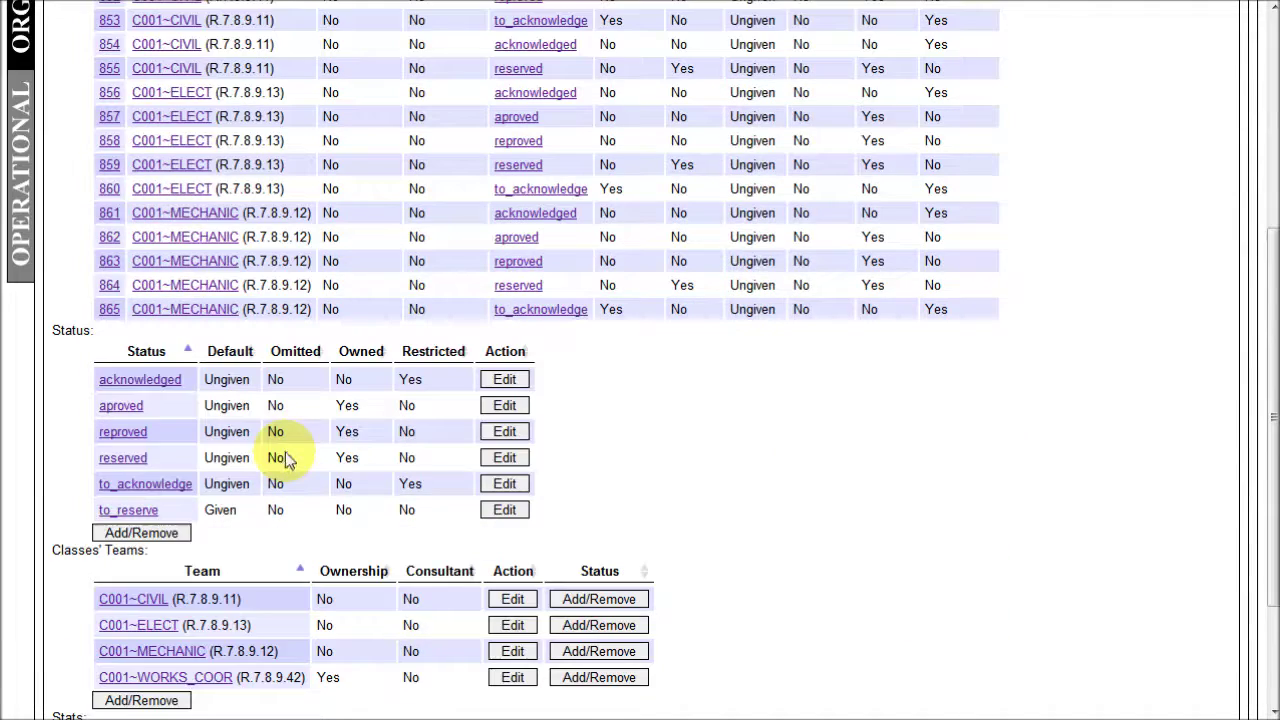
scroll(284, 457, "down", 2)
left_click(583, 503)
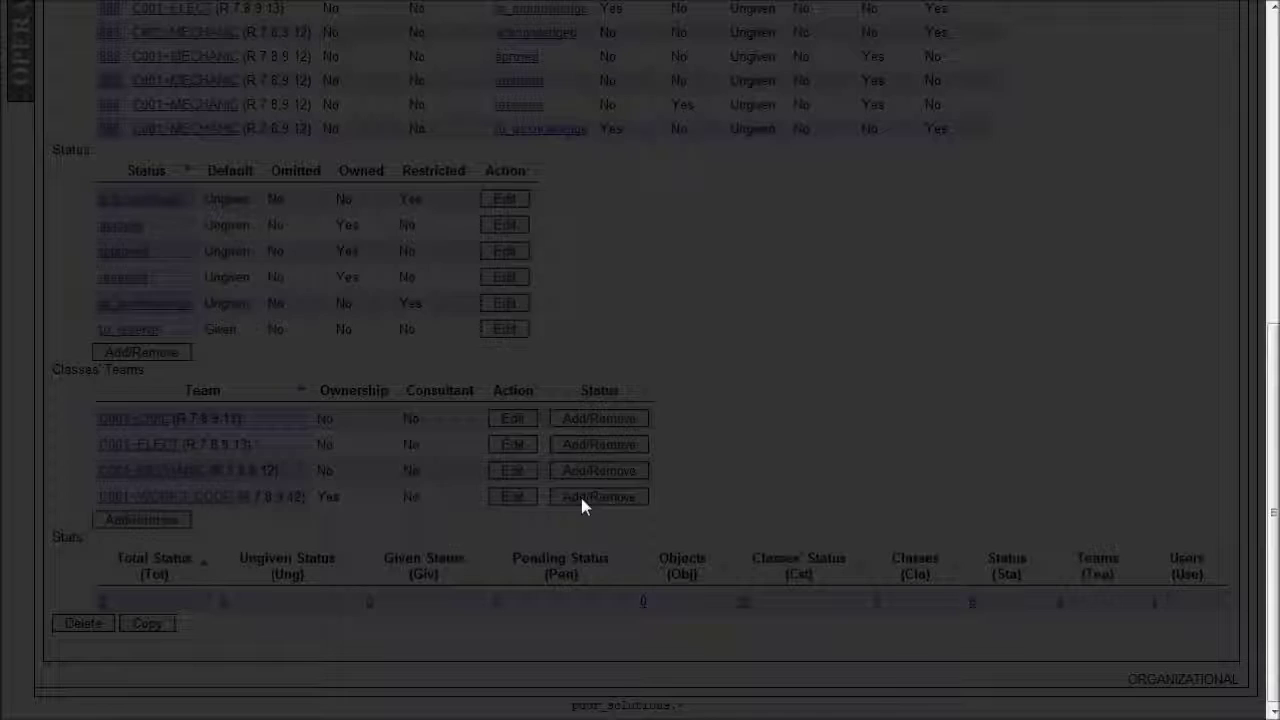
left_click(129, 449)
left_click(129, 475)
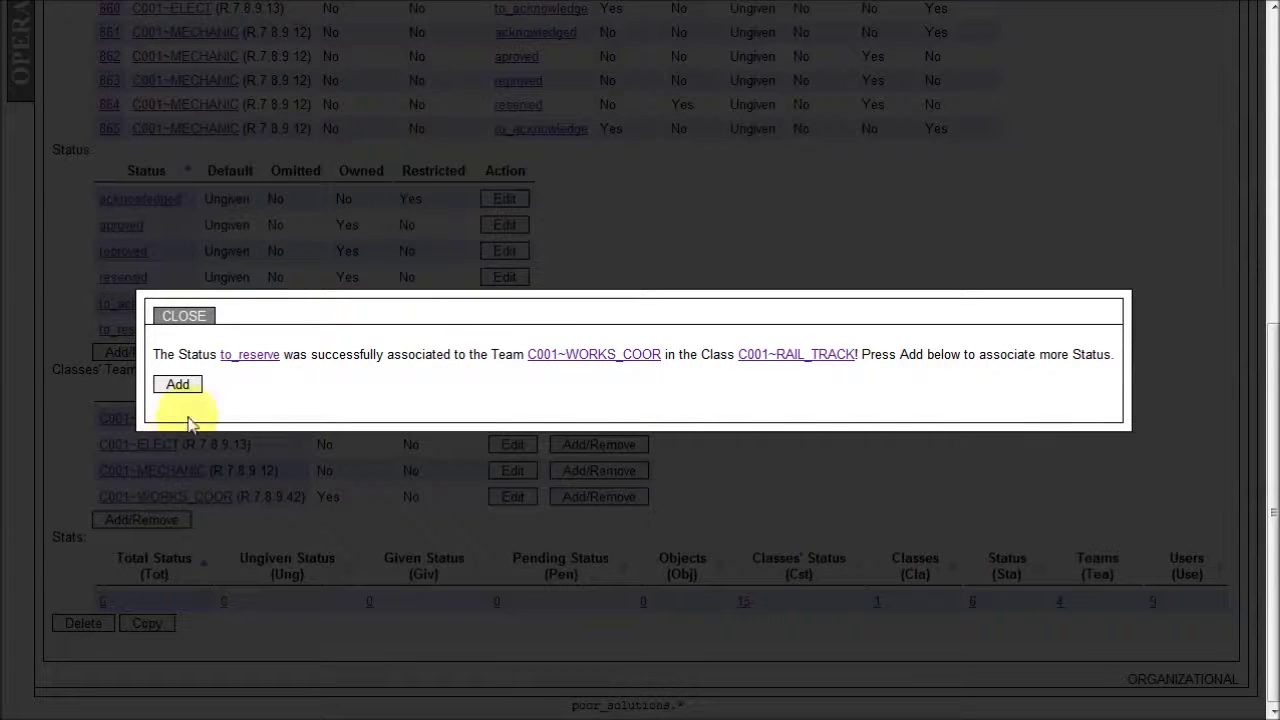
left_click(764, 356)
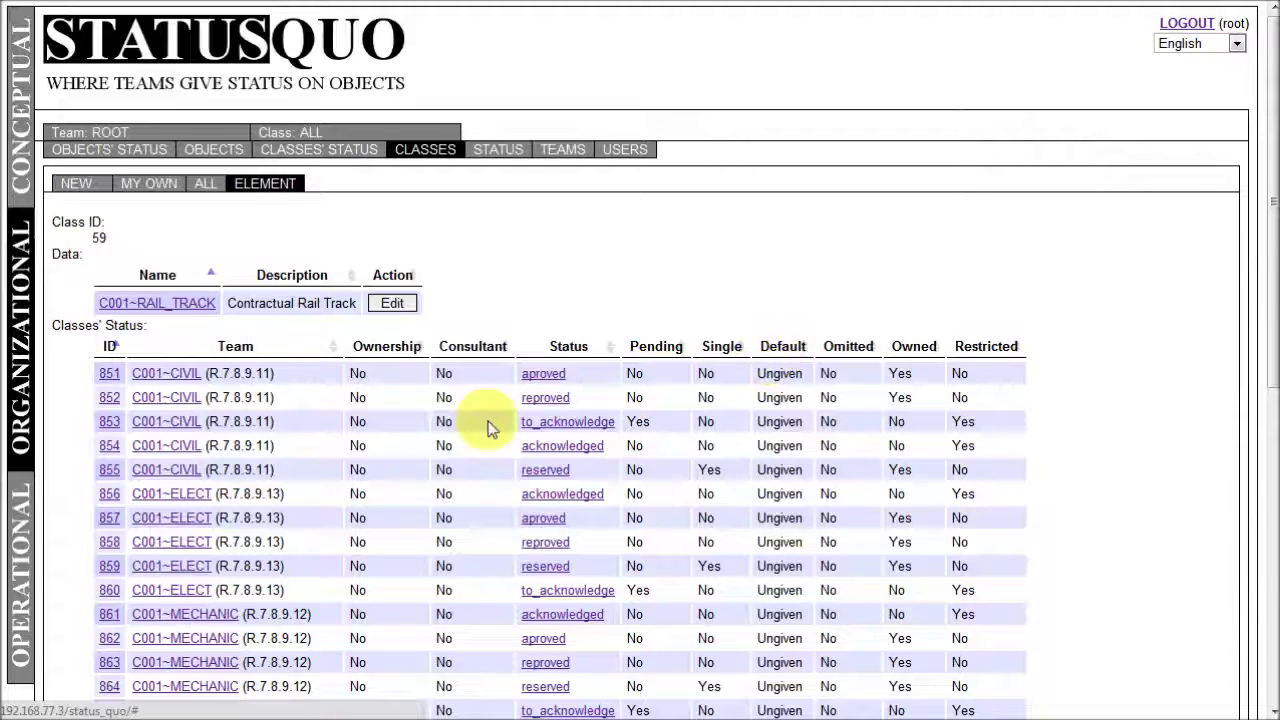
Review the statuses associated with each team in the Classes' Status list of C001~RAIL_TRACK.
scroll(378, 422, "down", 2)
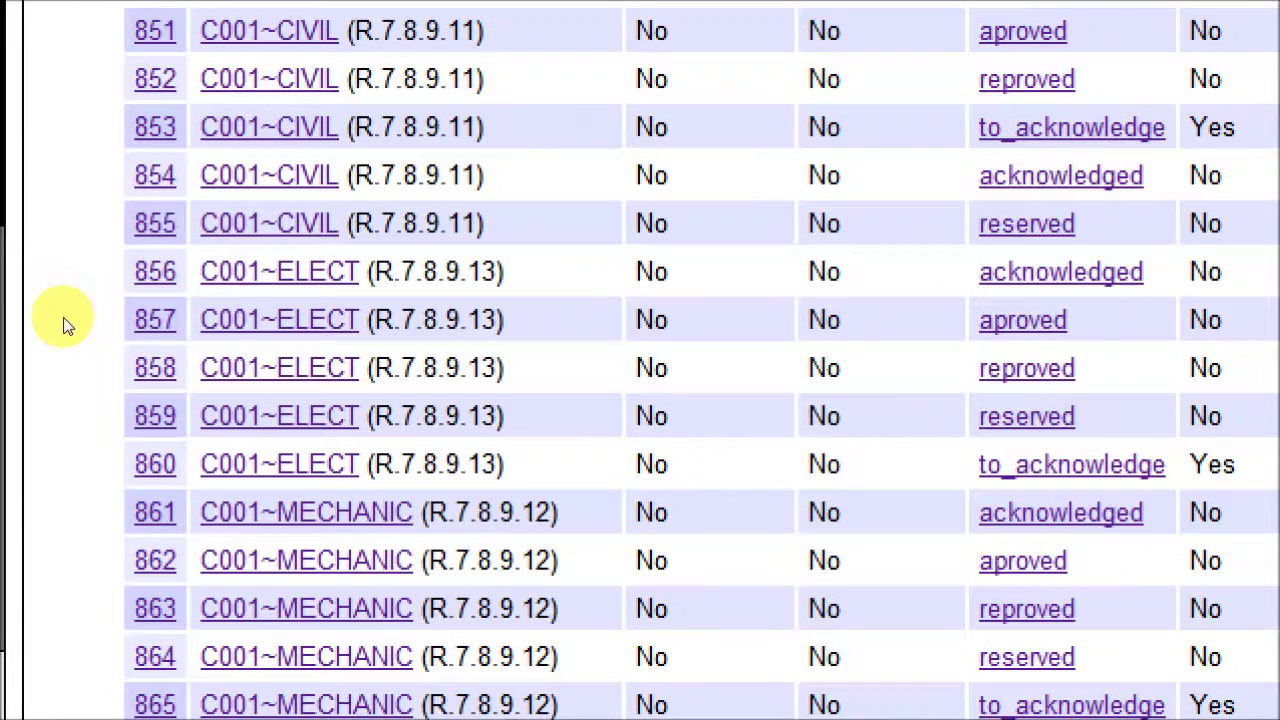
scroll(62, 325, "down", 4)
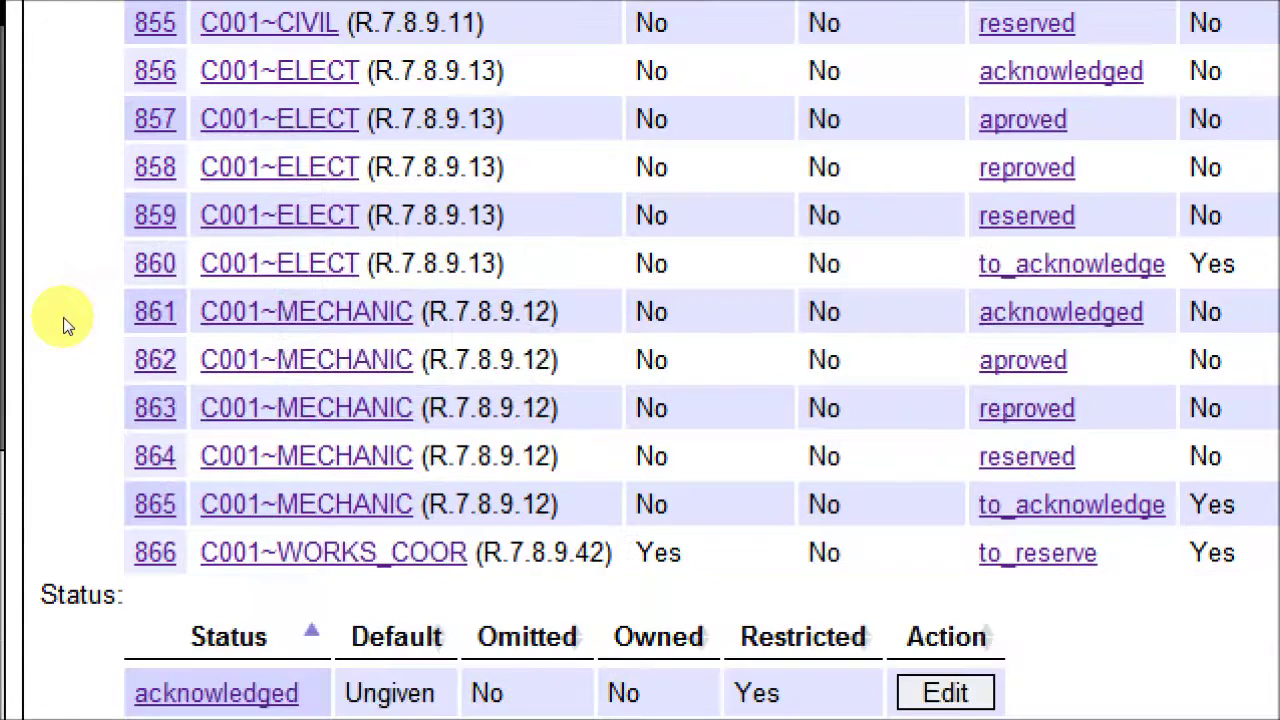
scroll(62, 325, "down", 2)
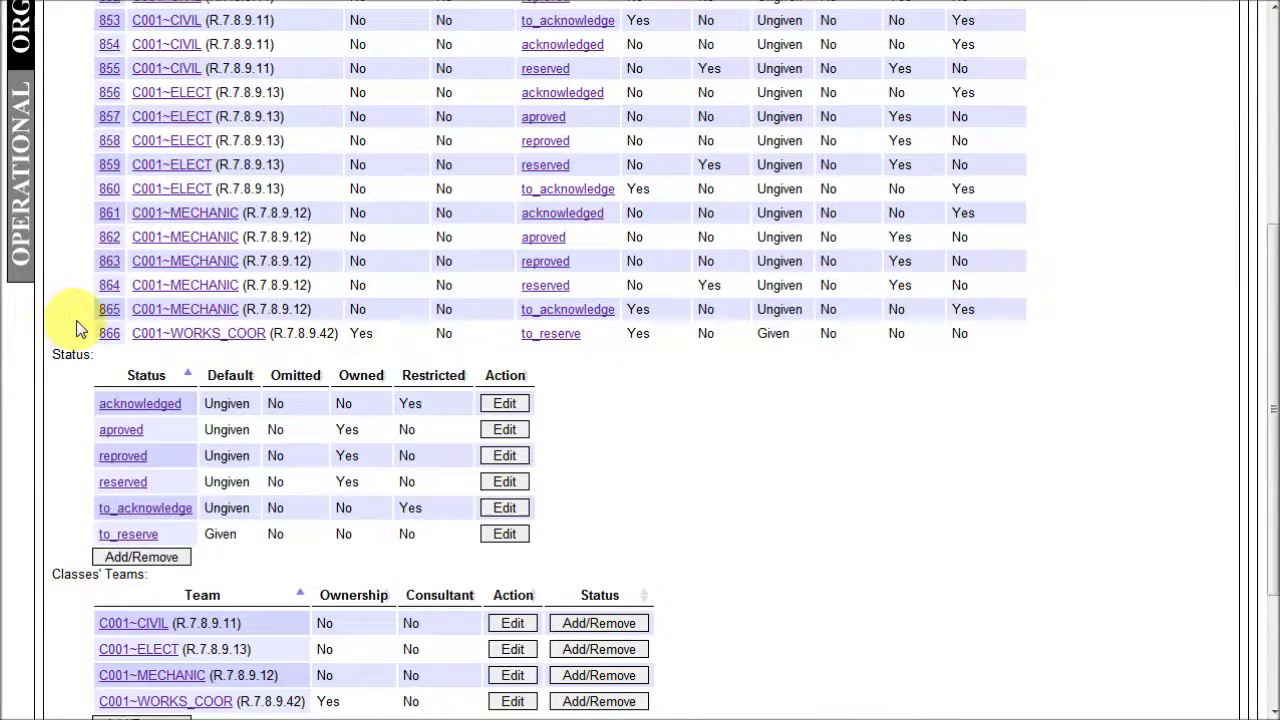
scroll(80, 330, "down", 4)
scroll(80, 330, "up", 6)
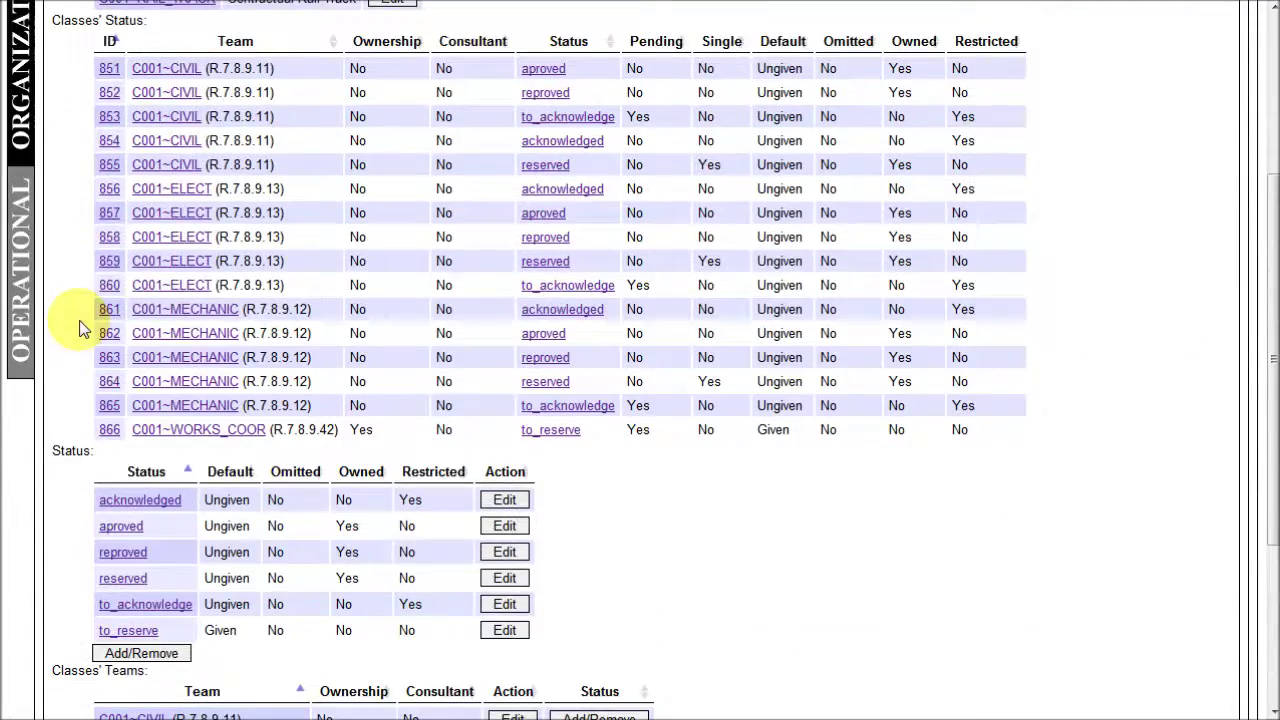
scroll(80, 330, "up", 5)
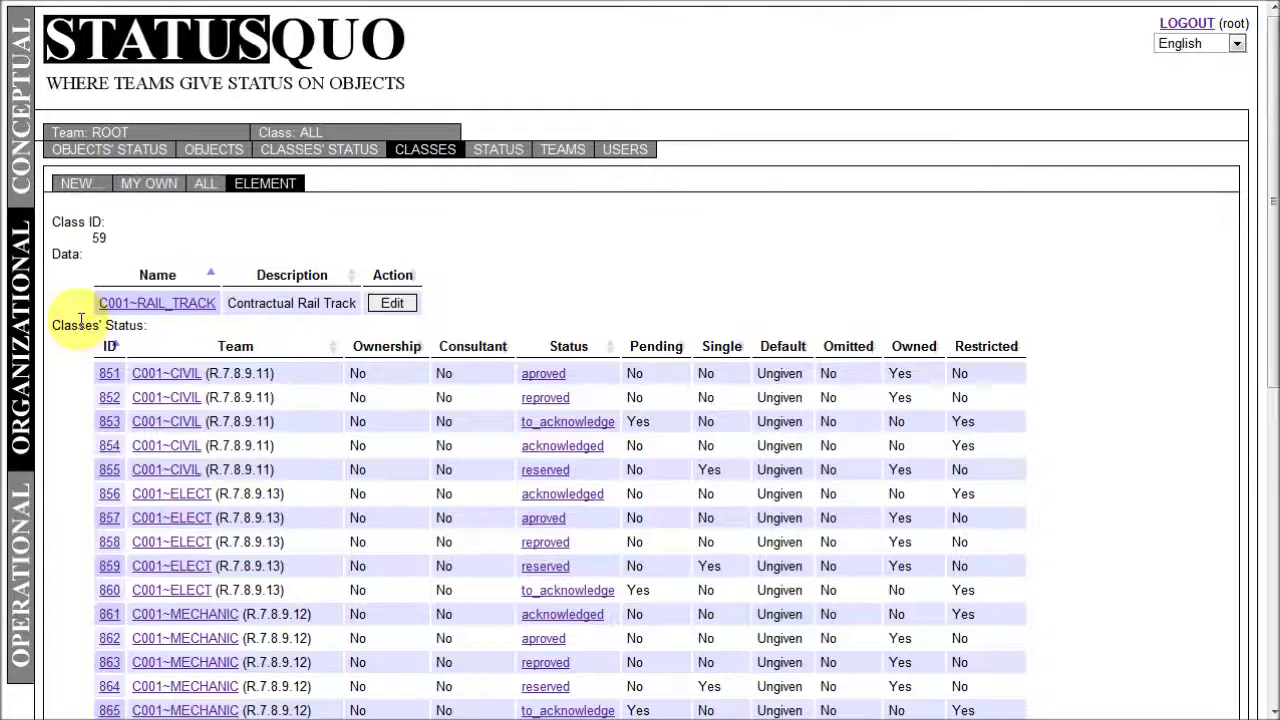